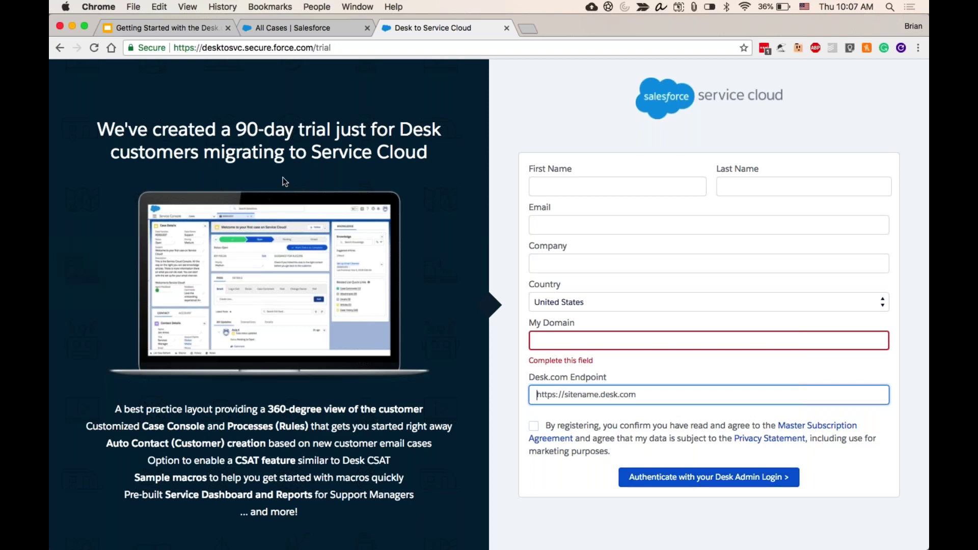
- Present the slide deck, advance to slide 6 'First Steps After Creating Your Free Trial', then exit presentation mode
click(168, 28)
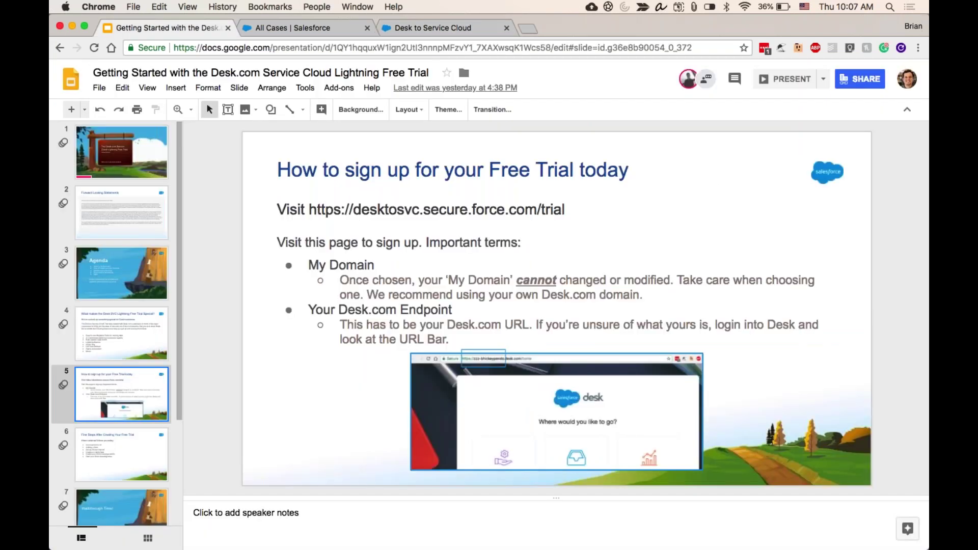
click(766, 81)
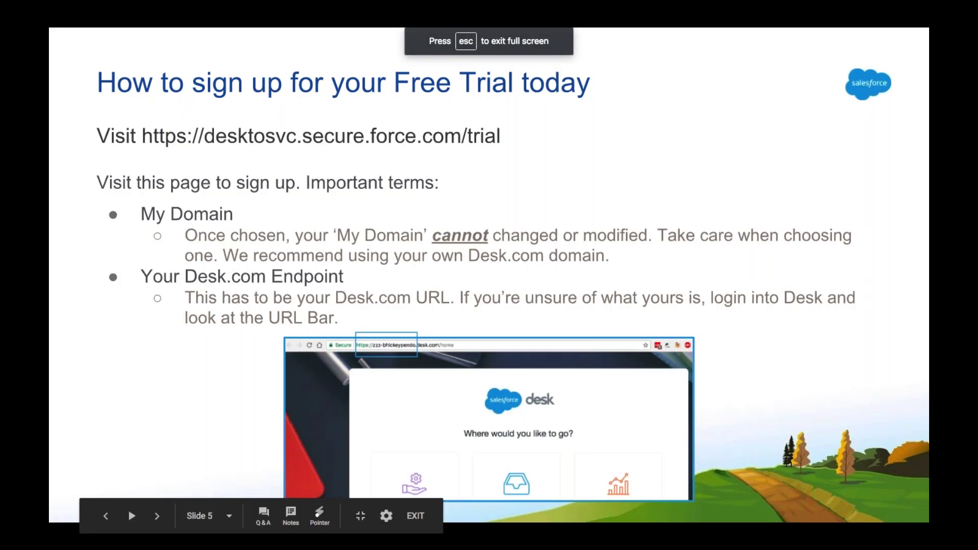
key(Right)
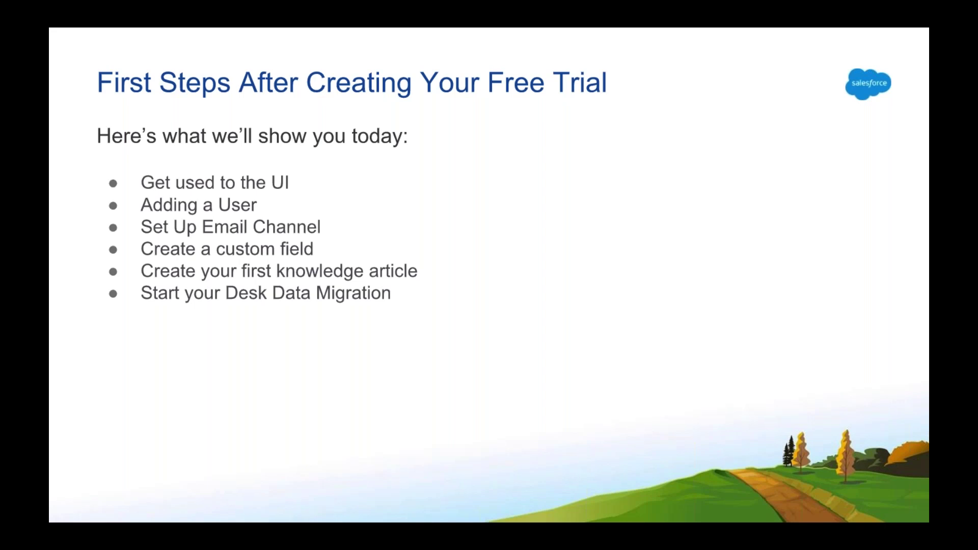
key(Escape)
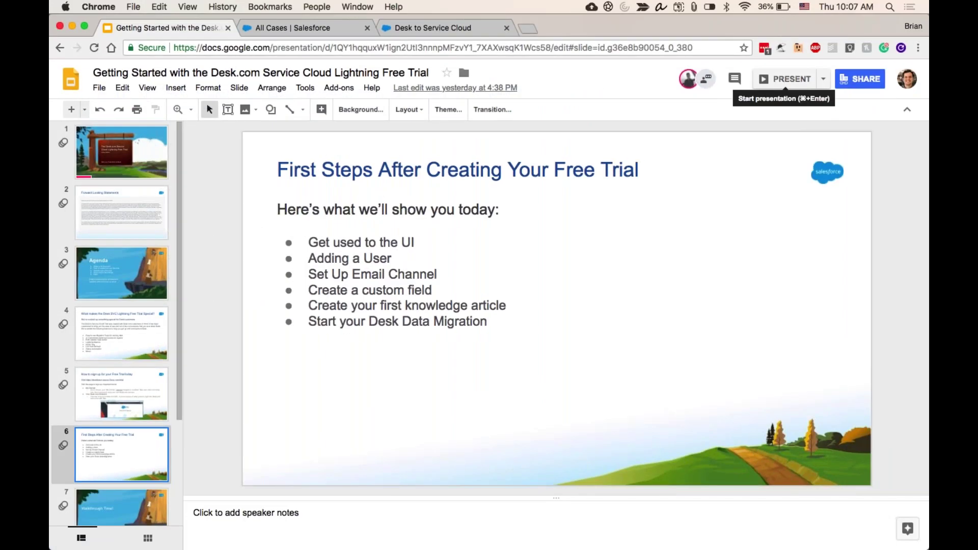
- Show the Salesforce All Cases list, checking the list view picker without changing views
click(336, 30)
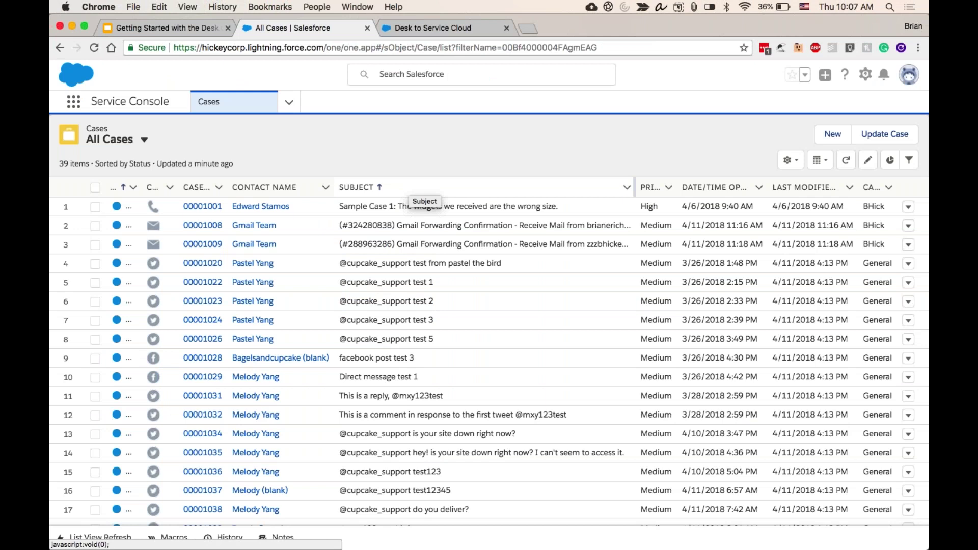
click(126, 143)
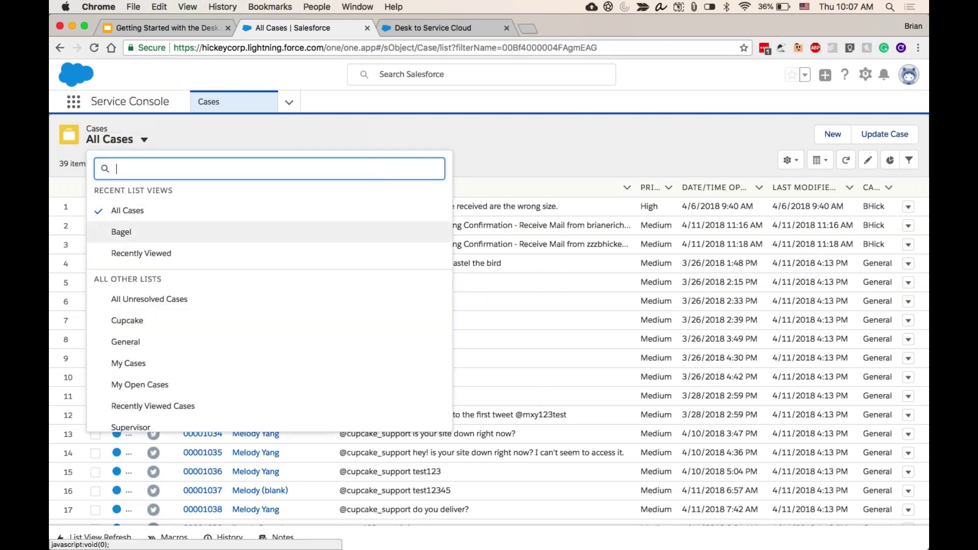
click(492, 137)
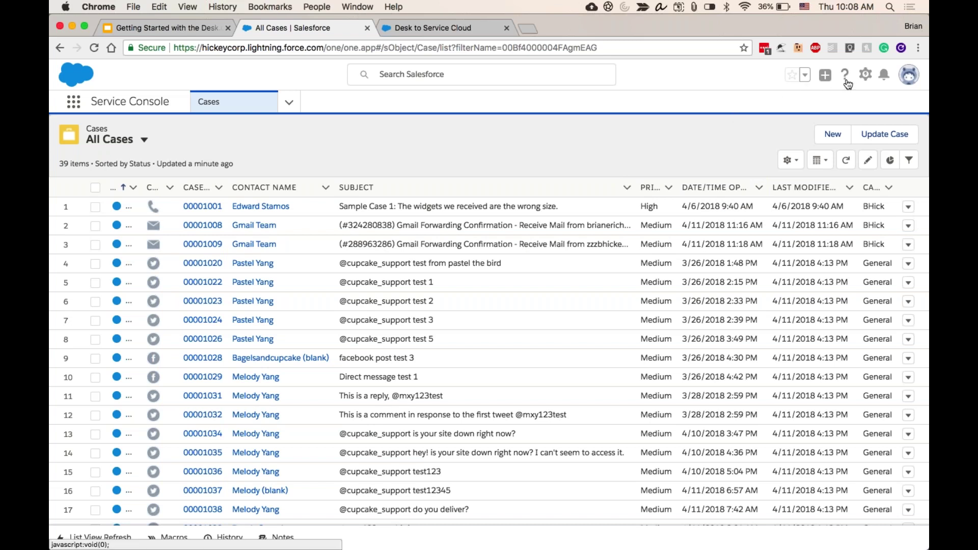
- Open Service Setup, find Users via Quick Find 'use', and start a new user
click(865, 76)
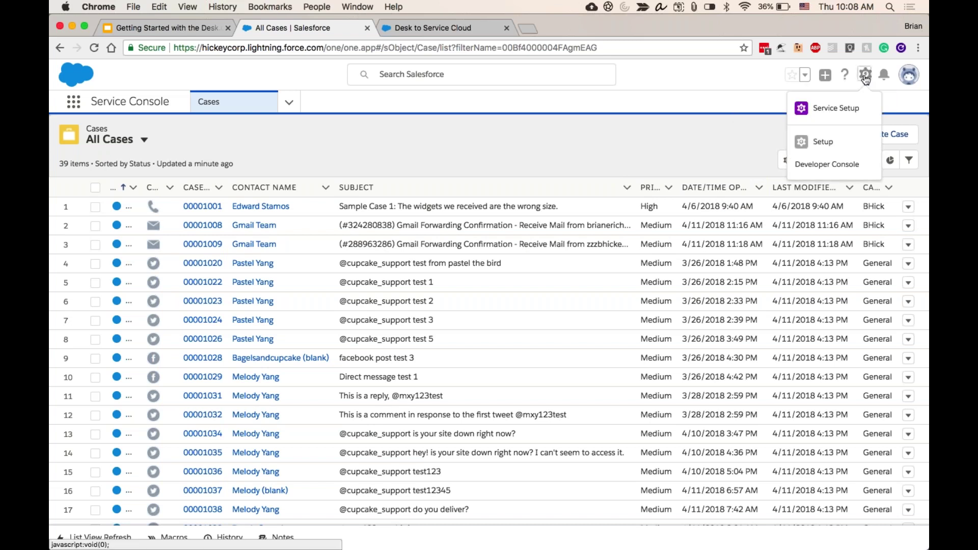
click(850, 107)
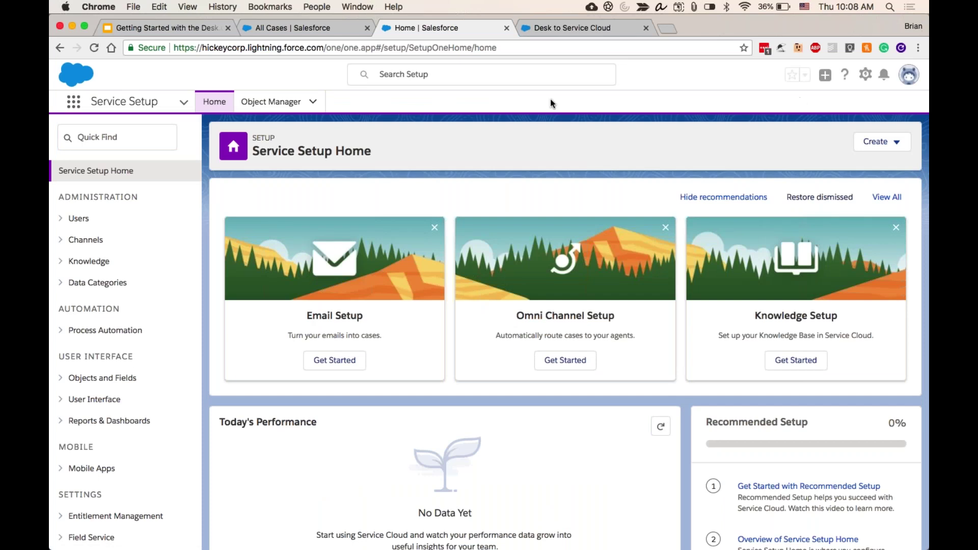
click(130, 137)
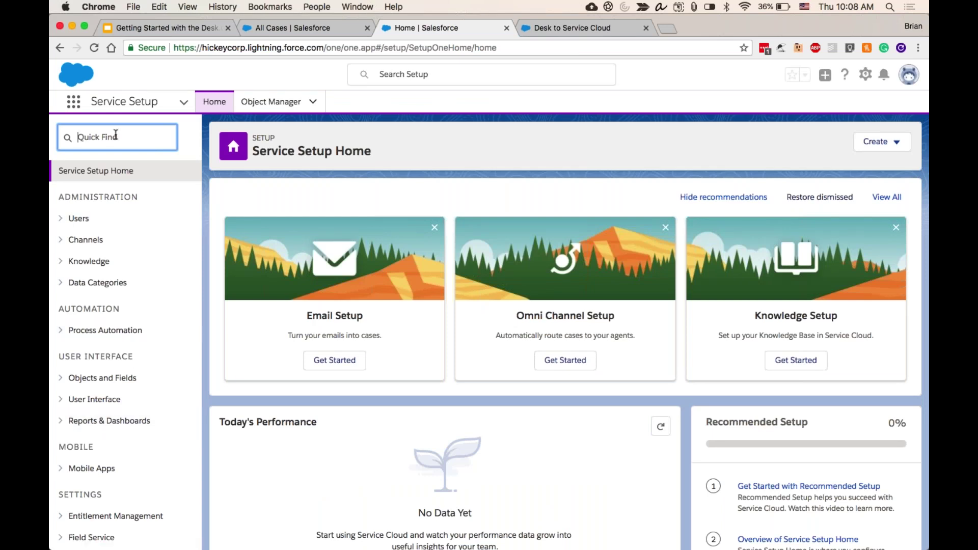
text(use)
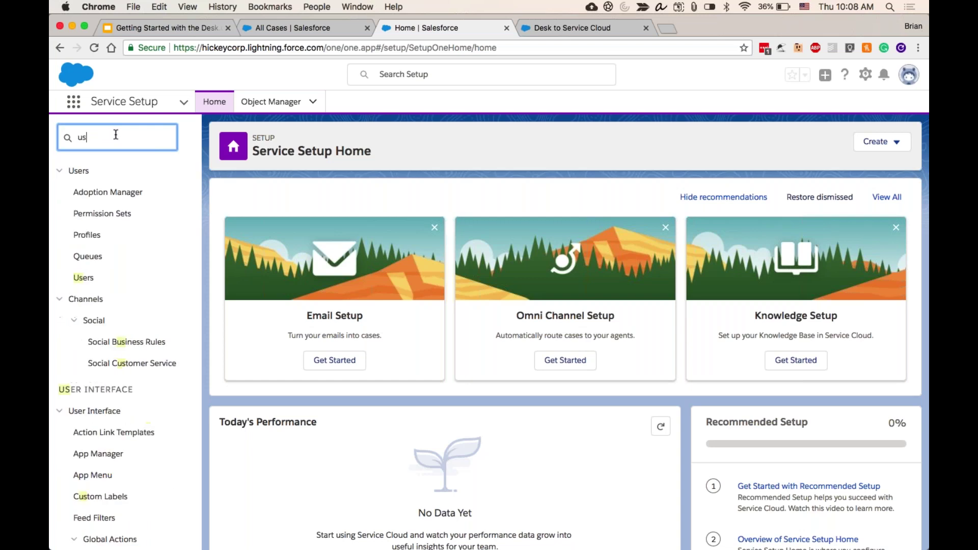
click(88, 278)
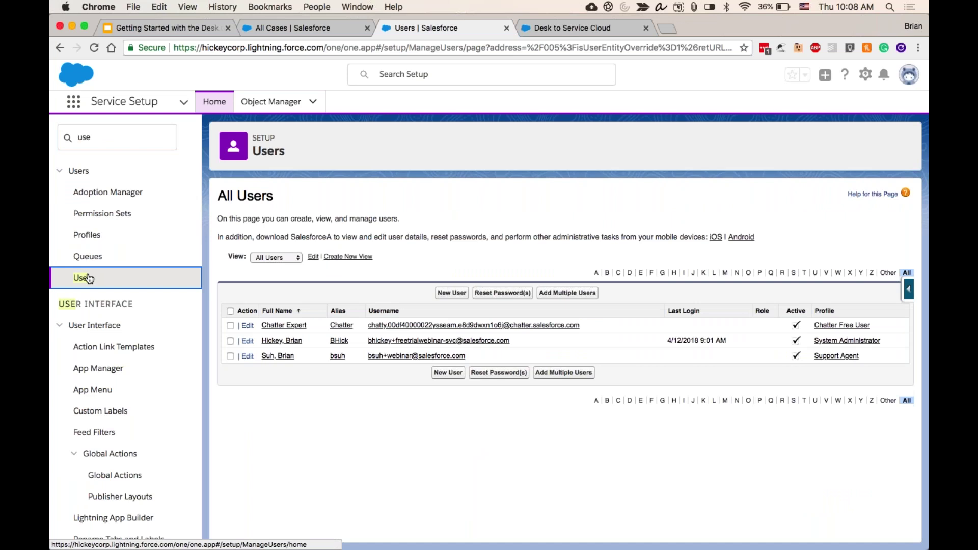
click(445, 295)
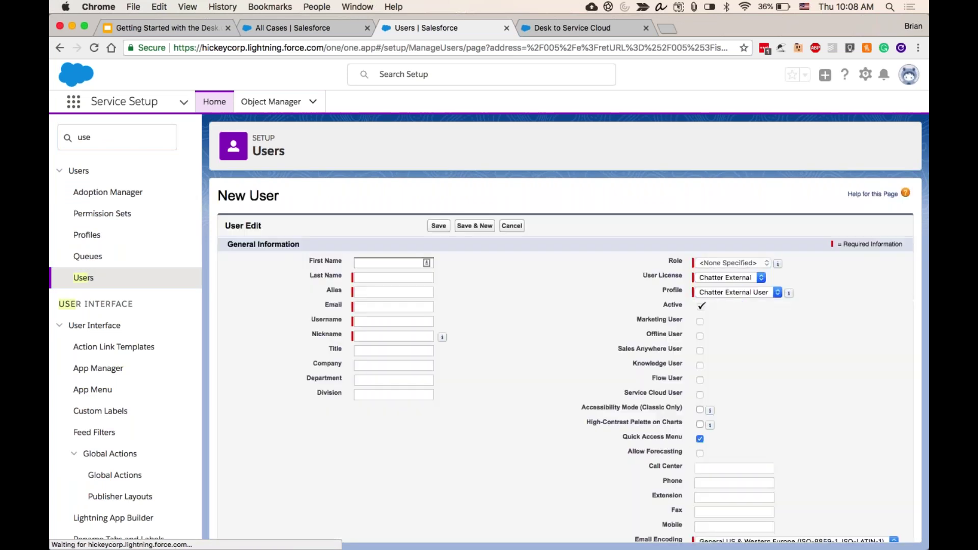
- Enter the new user's first and last name so the alias auto-fills
scroll(566, 360, down, 2)
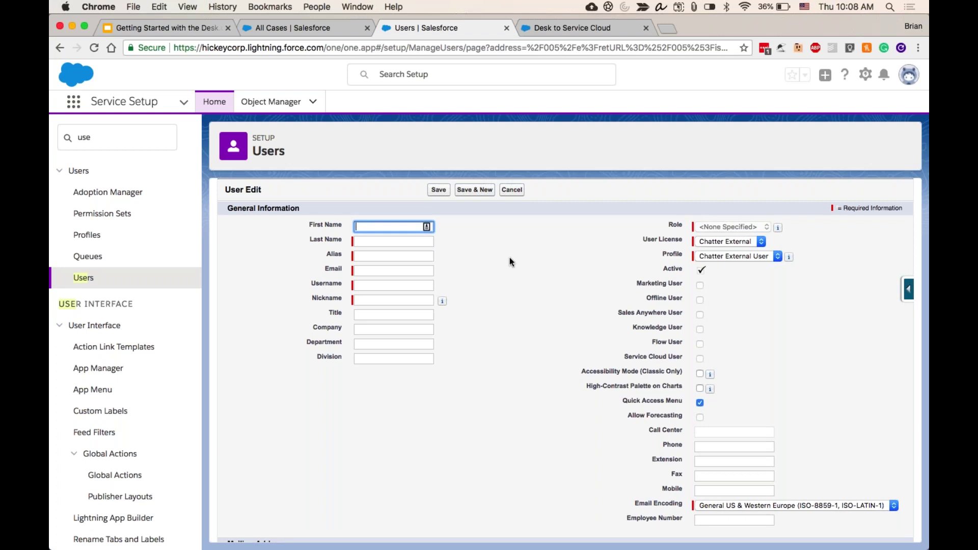
click(394, 242)
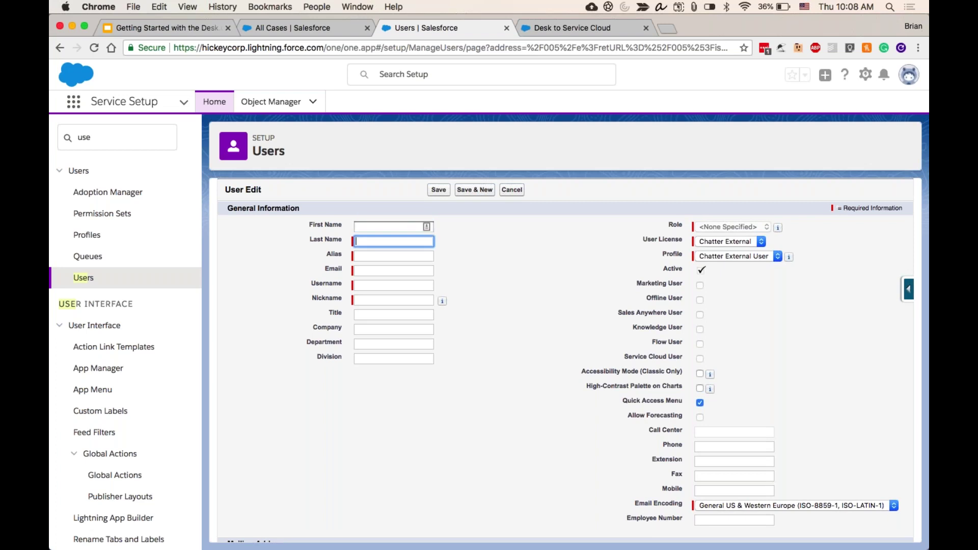
click(389, 227)
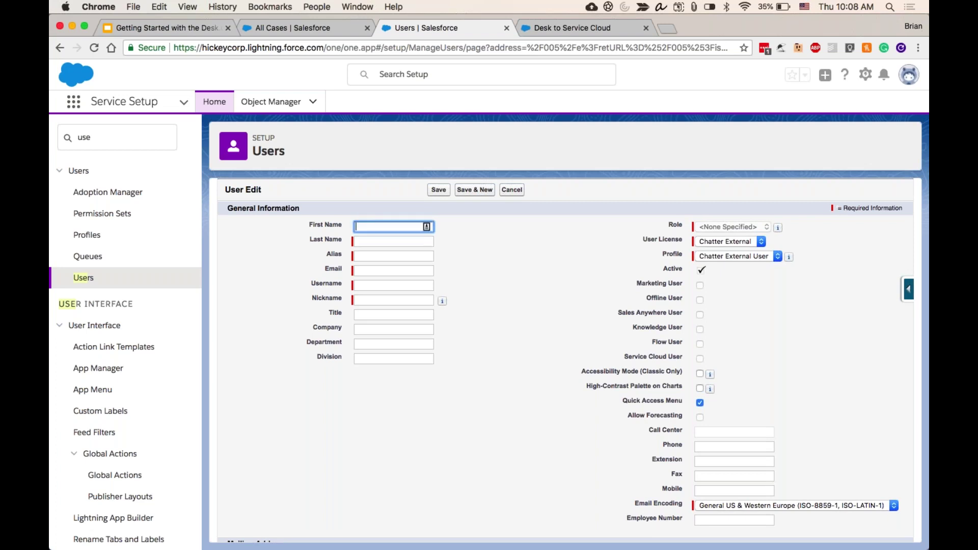
key(Tab)
key(Tab)
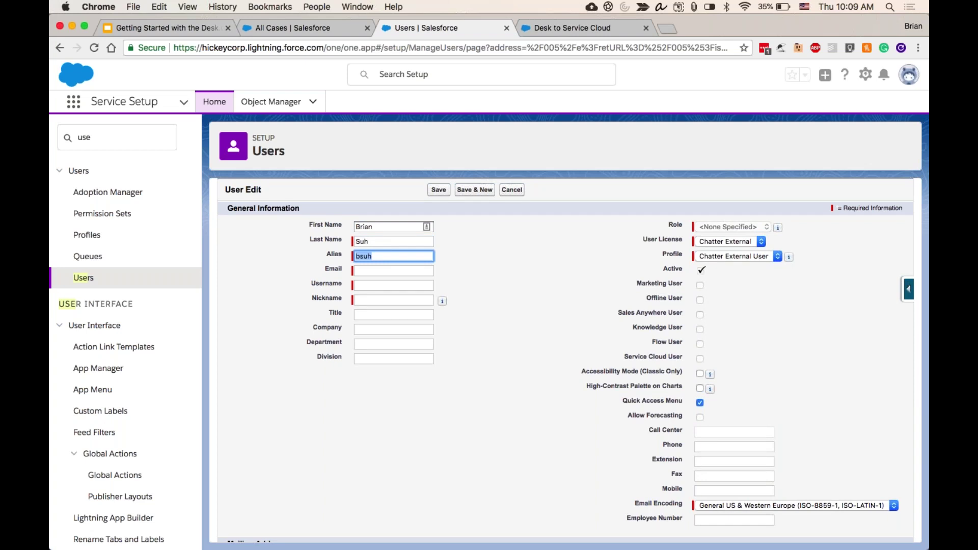
- Enter the user's e-mail address so Username and Nickname auto-fill
key(Tab)
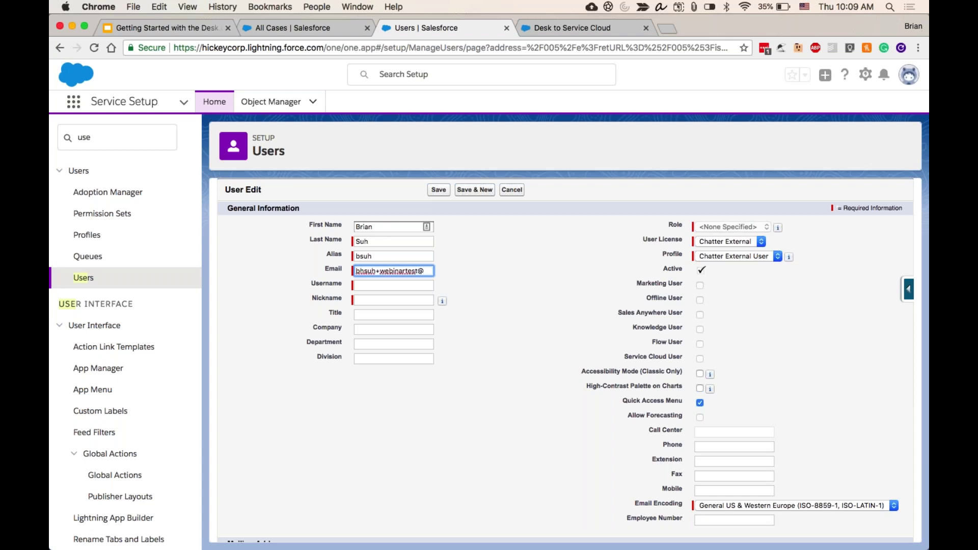
key(Tab)
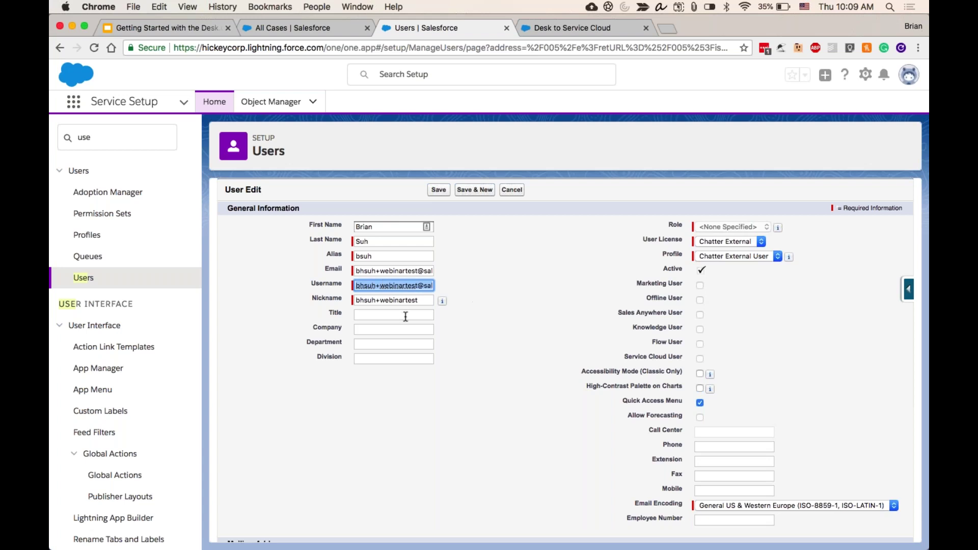
scroll(407, 315, down, 1)
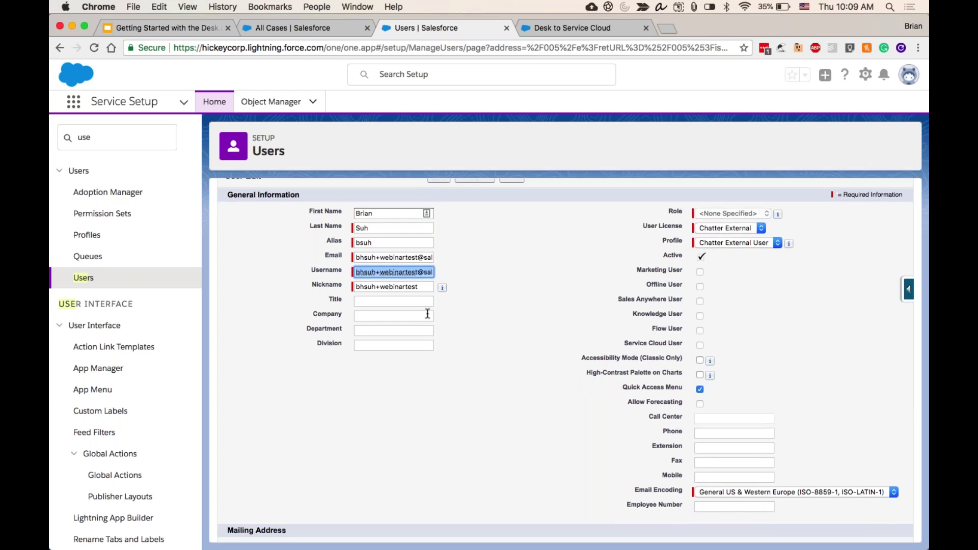
scroll(601, 243, down, 1)
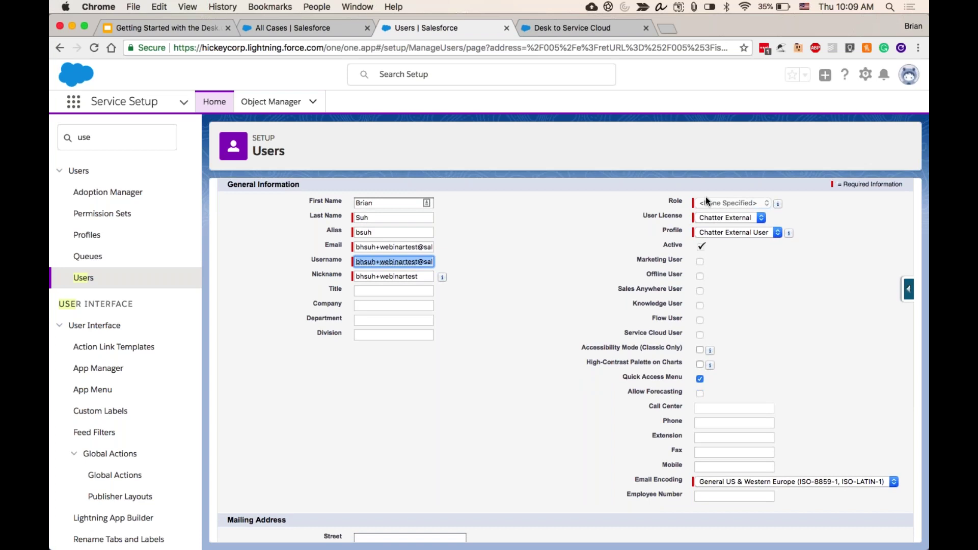
- Set User License to Salesforce, Role to <None Specified>, and Profile to Support Agent
click(759, 219)
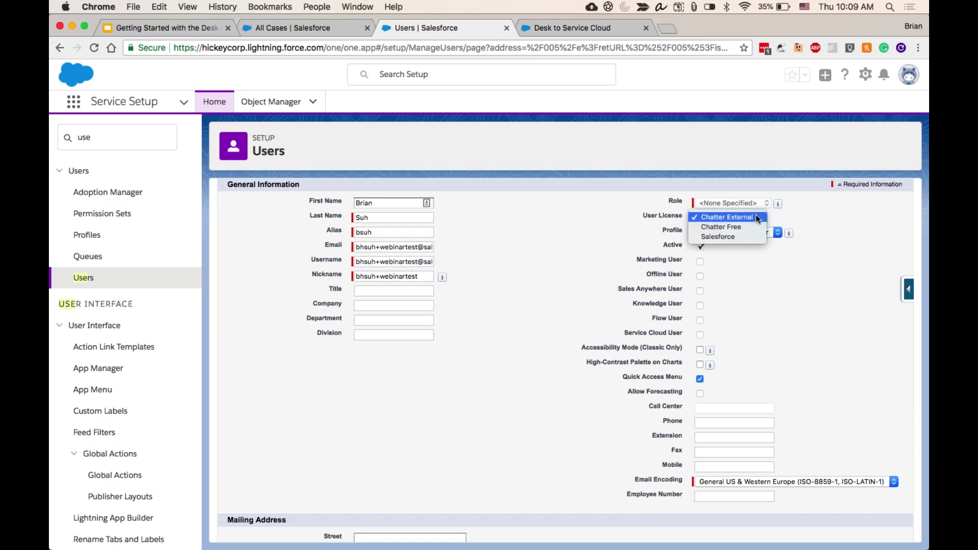
click(739, 235)
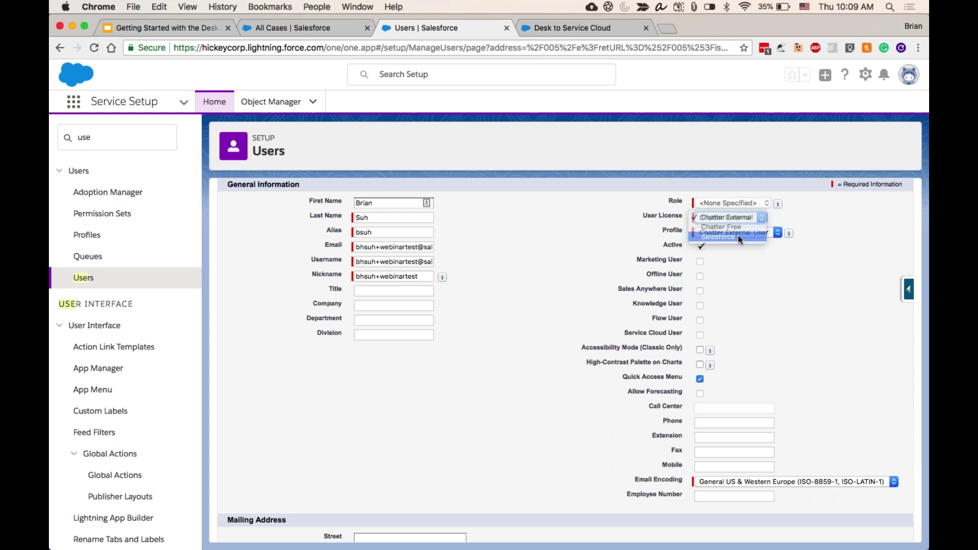
click(759, 202)
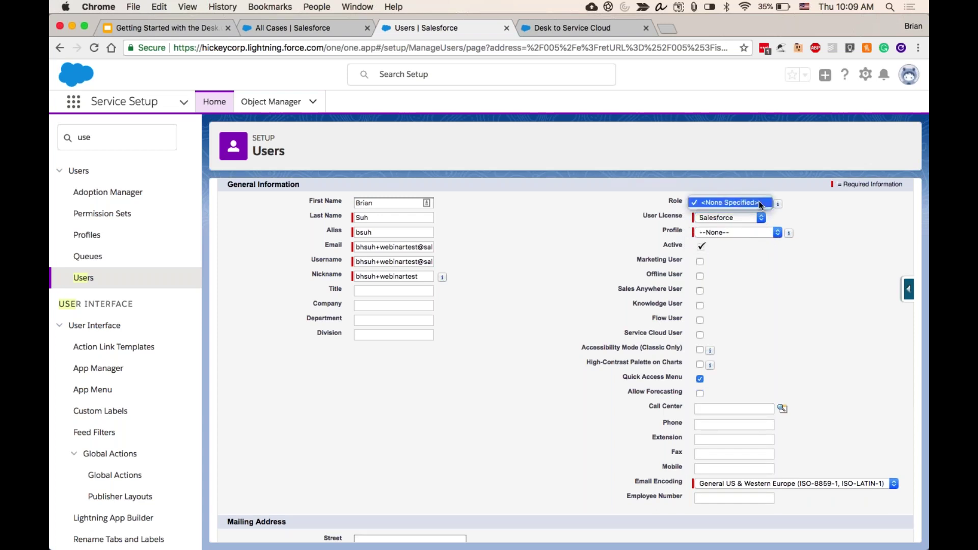
click(740, 203)
click(727, 236)
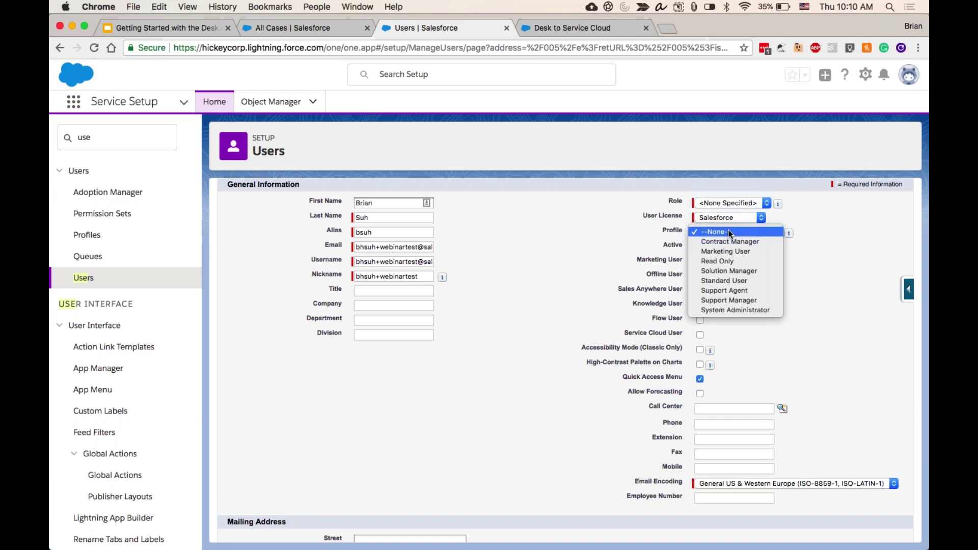
click(756, 288)
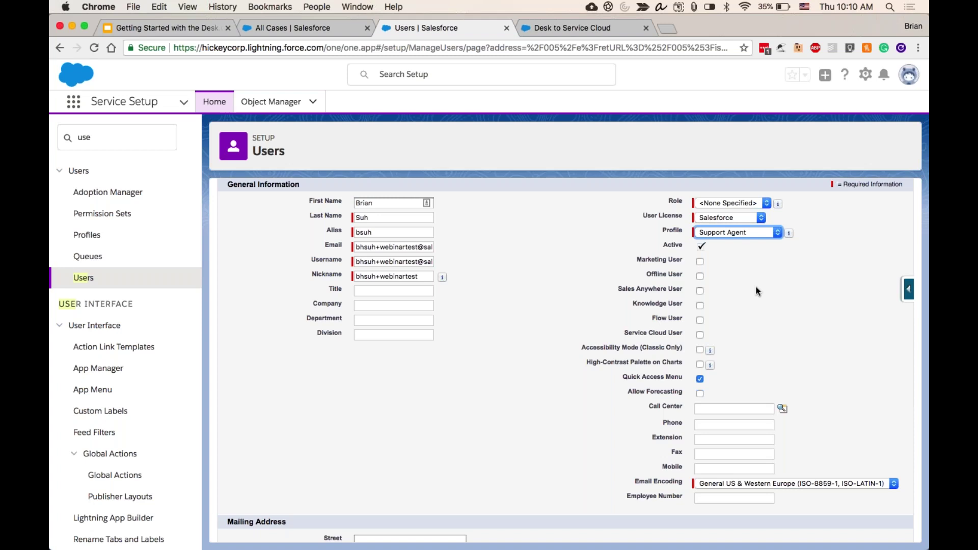
- Enable Knowledge User for the new user
click(762, 288)
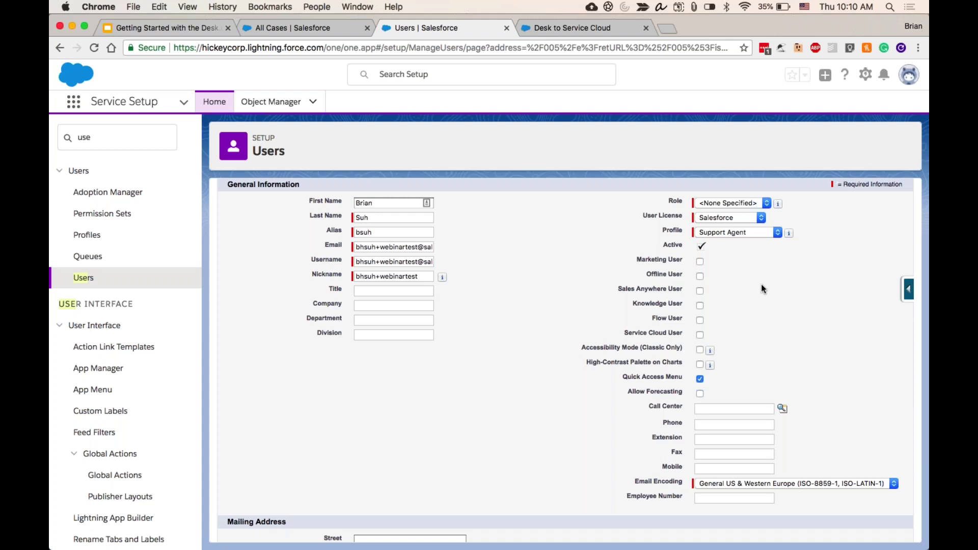
scroll(761, 289, down, 1)
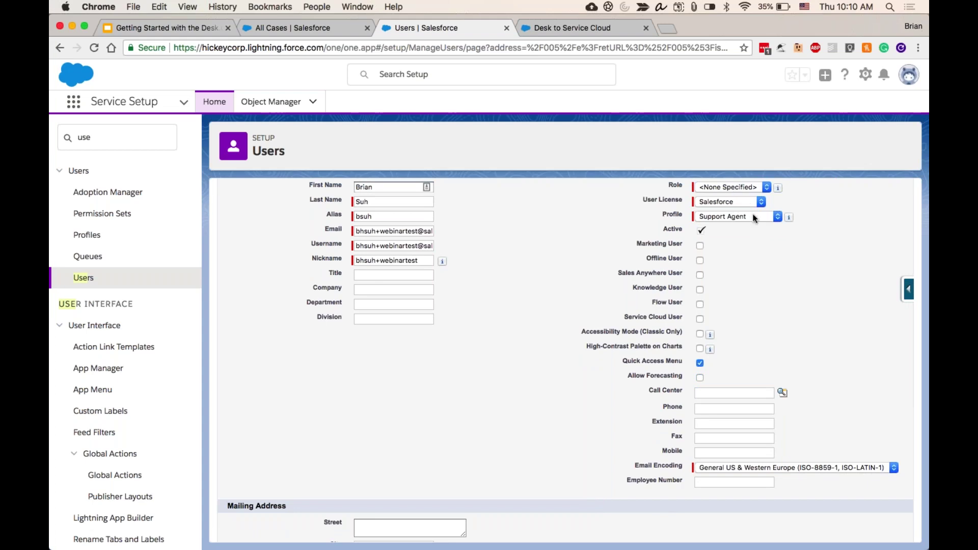
scroll(708, 224, down, 1)
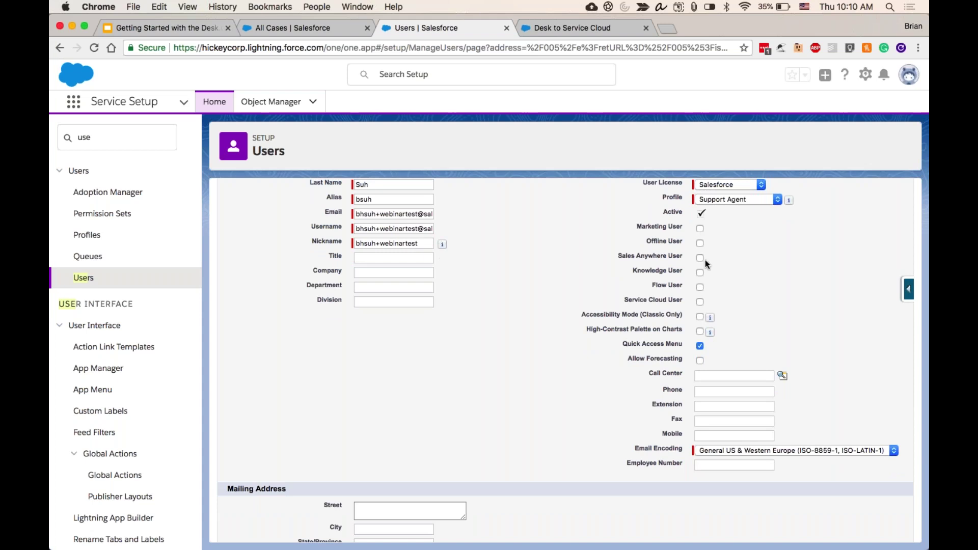
scroll(705, 260, down, 1)
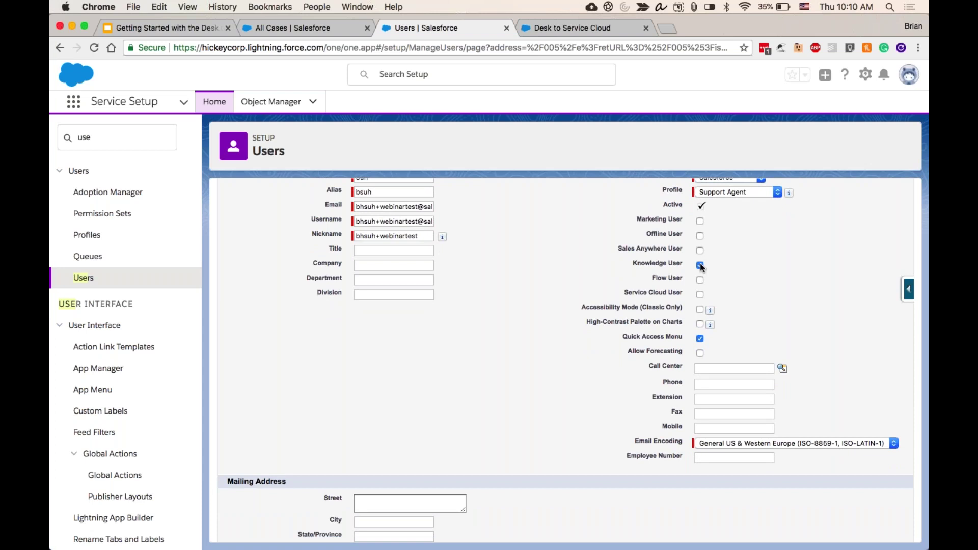
scroll(701, 269, down, 2)
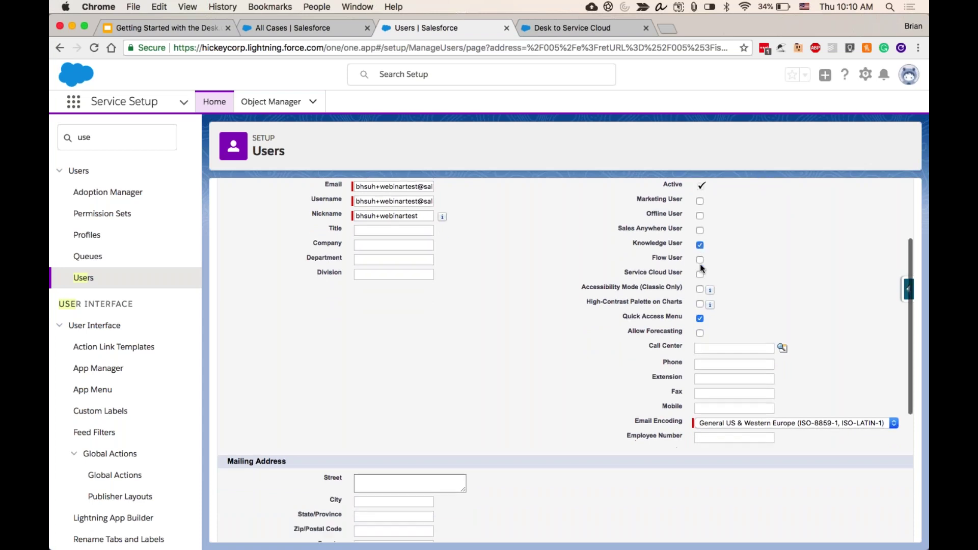
- Tick Service Cloud User and save the new user record
click(700, 273)
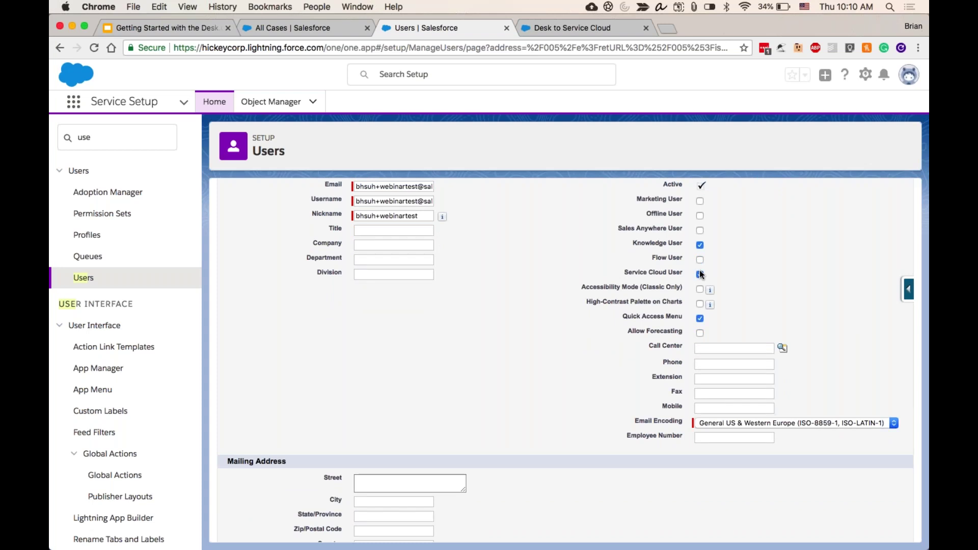
scroll(808, 307, down, 5)
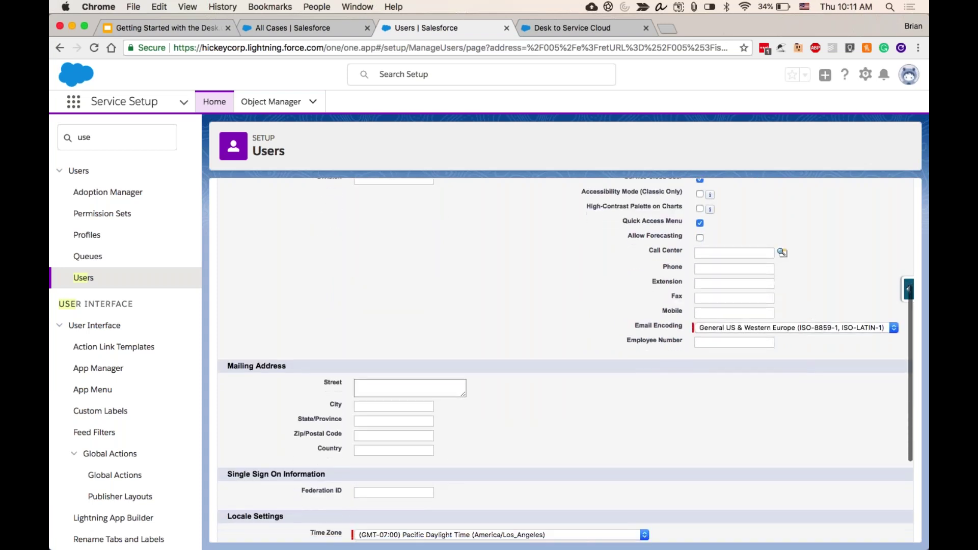
scroll(809, 307, down, 8)
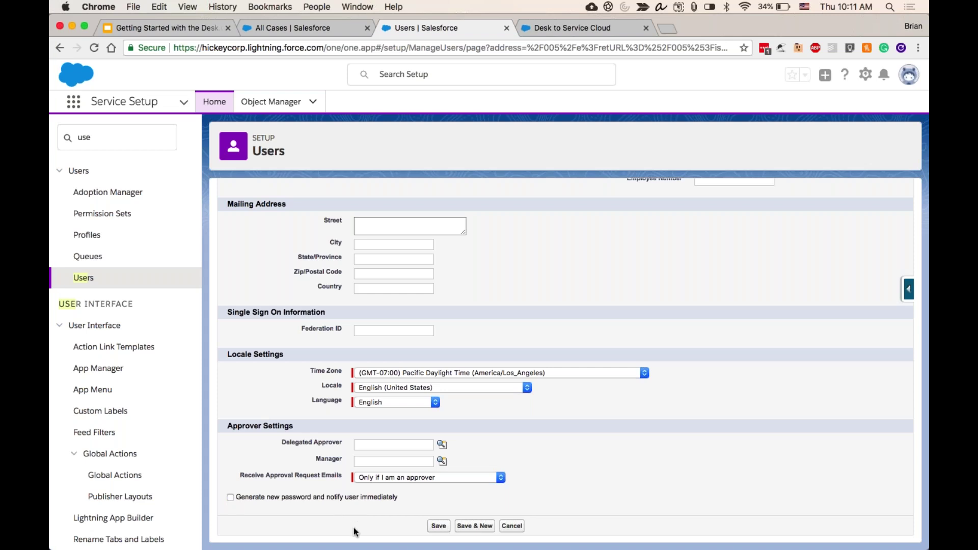
click(438, 526)
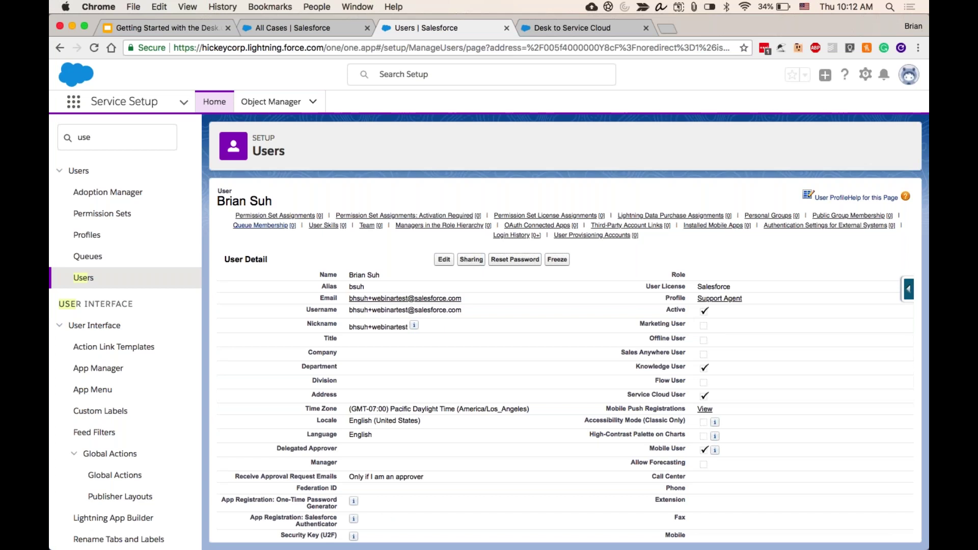
- Return to the Service Setup Home page
click(214, 108)
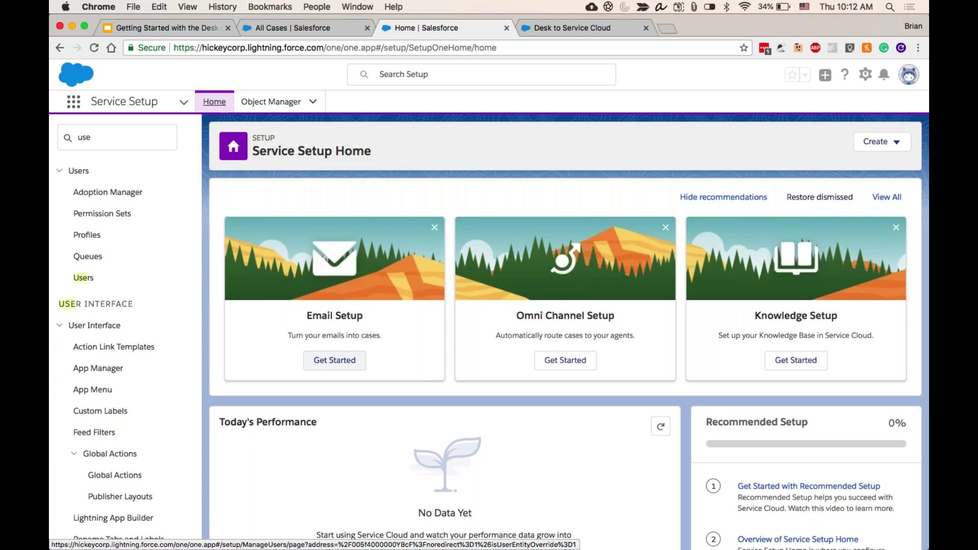
- Begin Email-to-Case setup, choose Gmail as the provider, and continue to the support address form
click(344, 366)
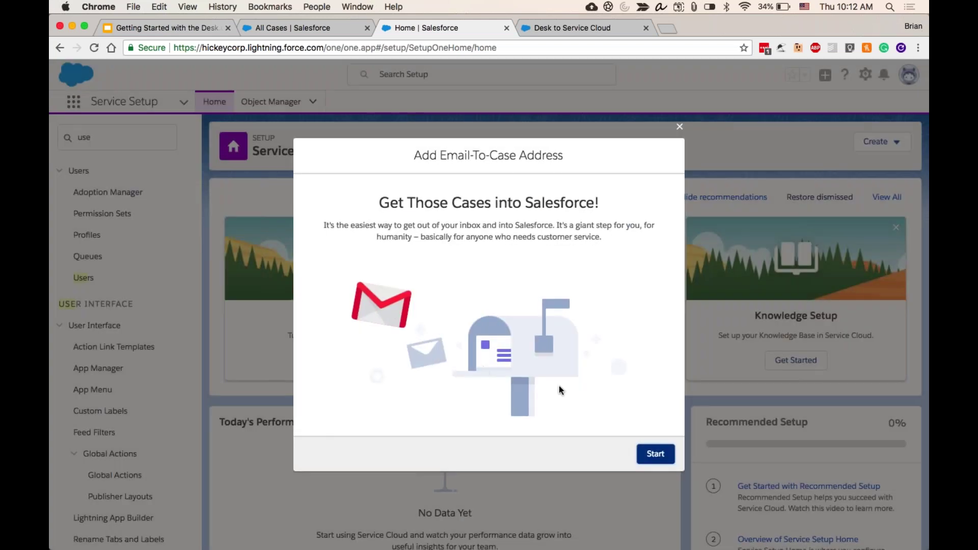
click(655, 454)
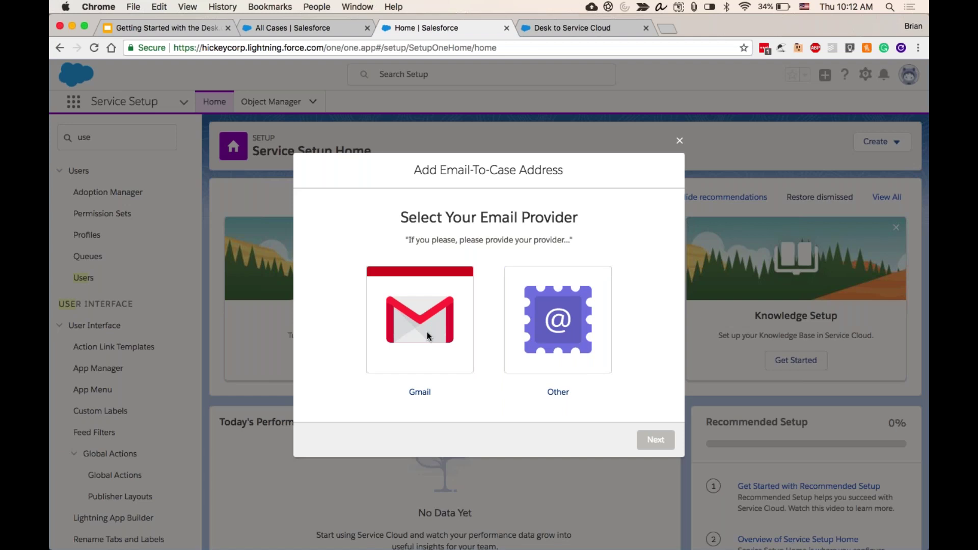
click(427, 332)
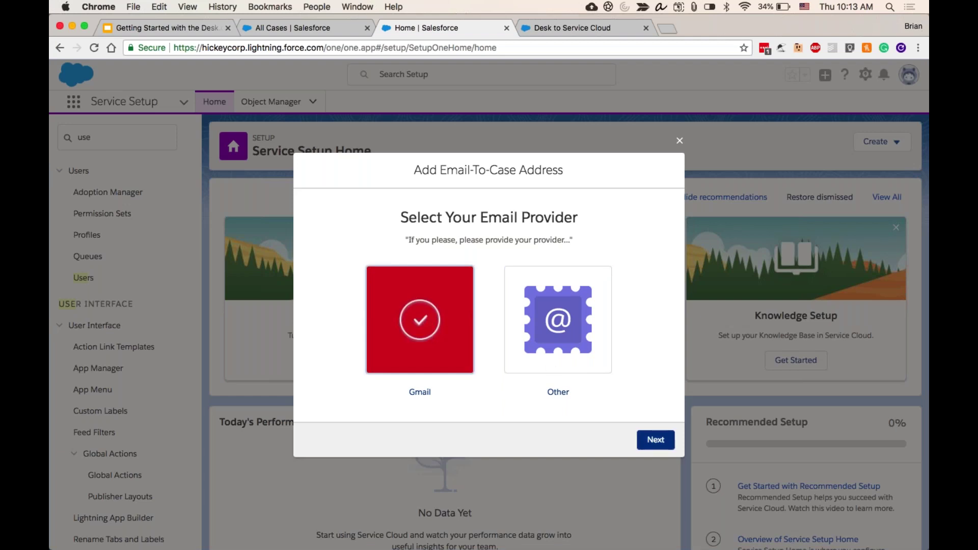
click(655, 440)
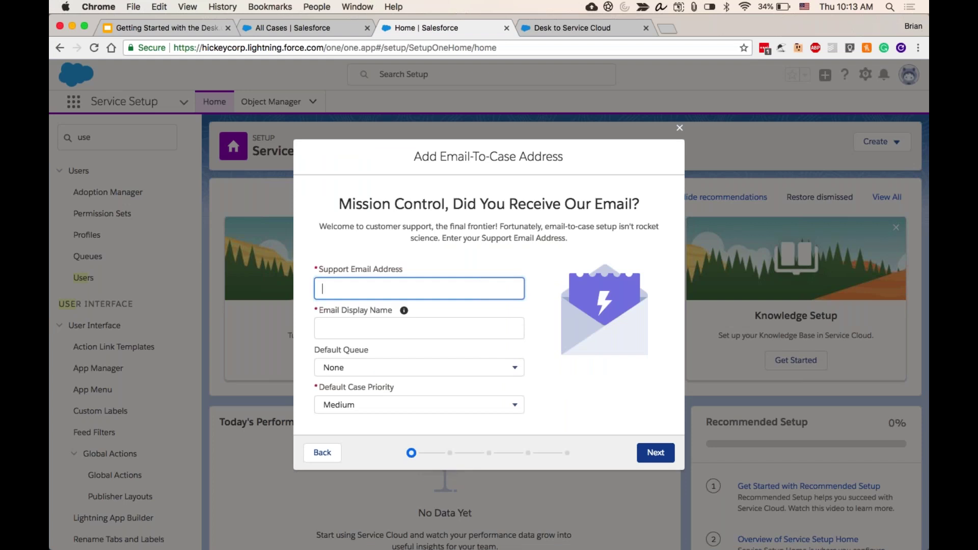
- Restore the minimized Gmail inbox window from the Dock
mouse_move(626, 542)
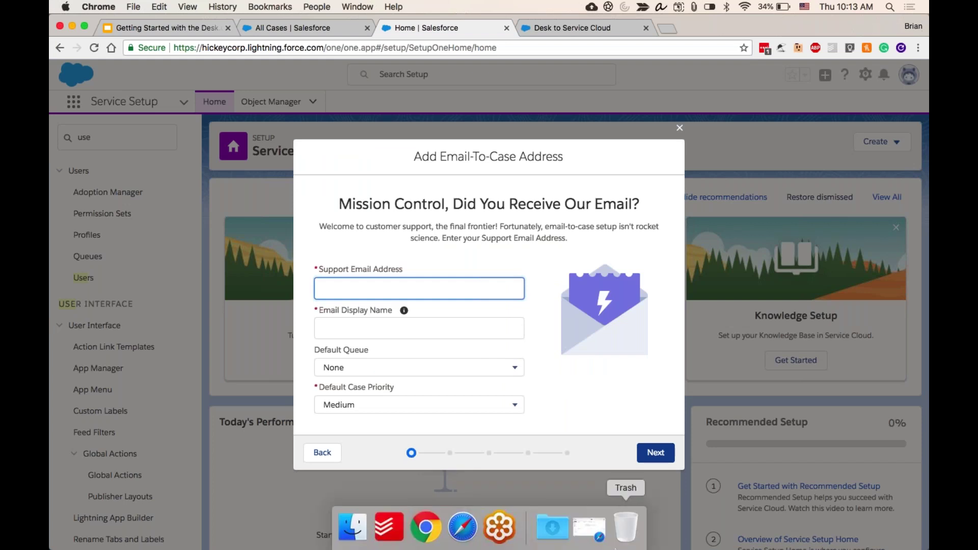
click(589, 541)
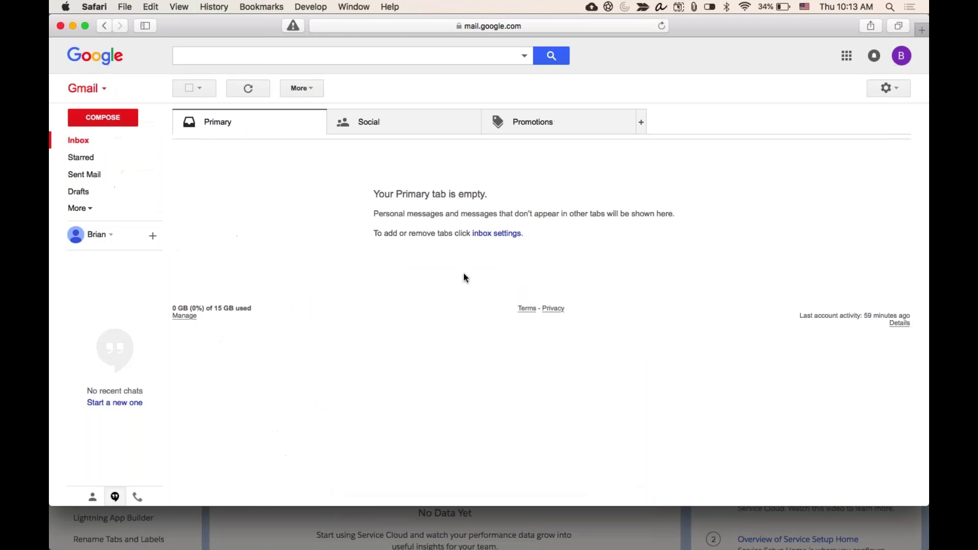
mouse_move(606, 535)
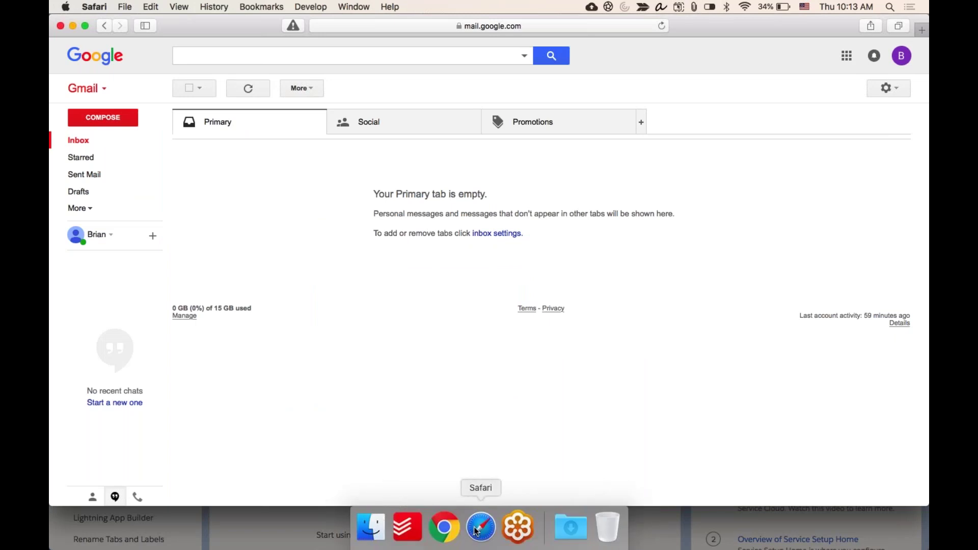
mouse_move(481, 532)
- Enter the support email address and replace the Email Display Name with the support team's name
click(445, 527)
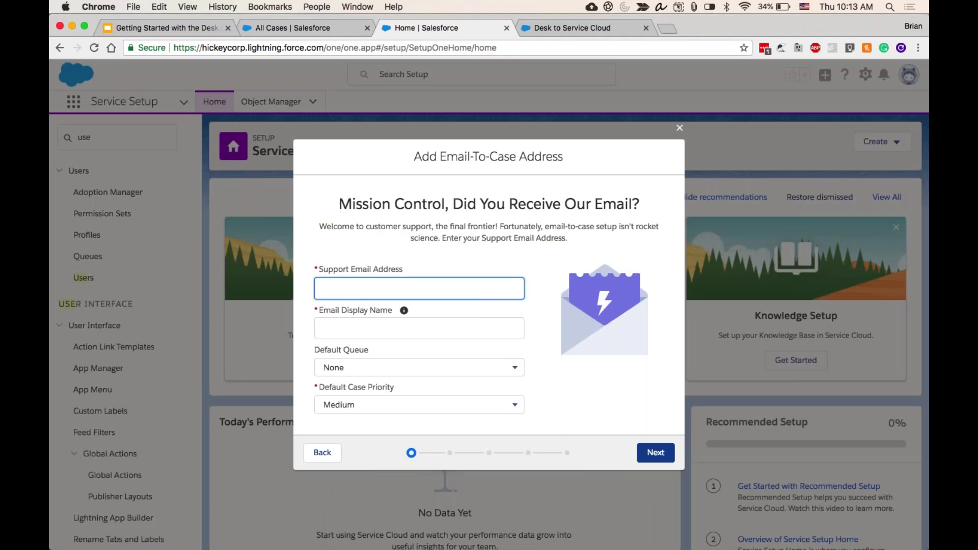
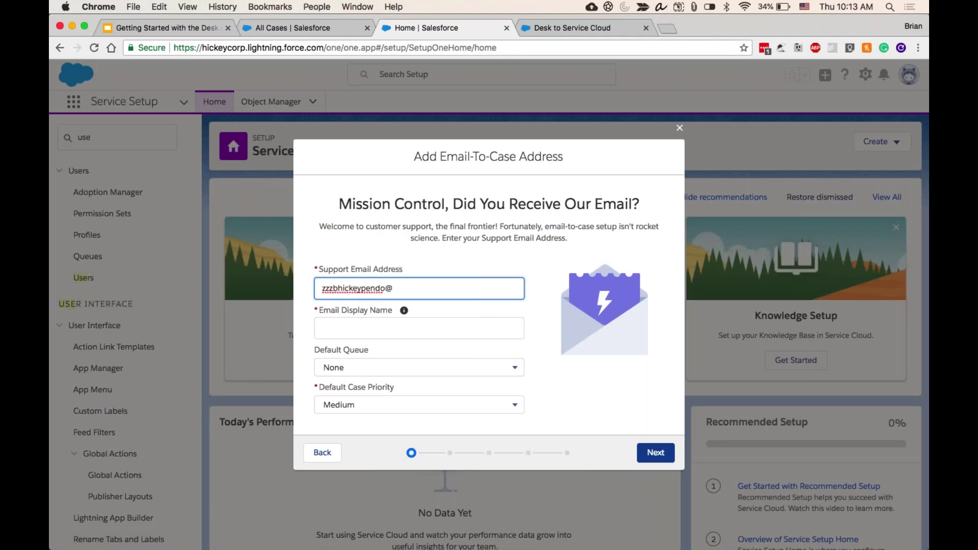
click(404, 311)
click(467, 325)
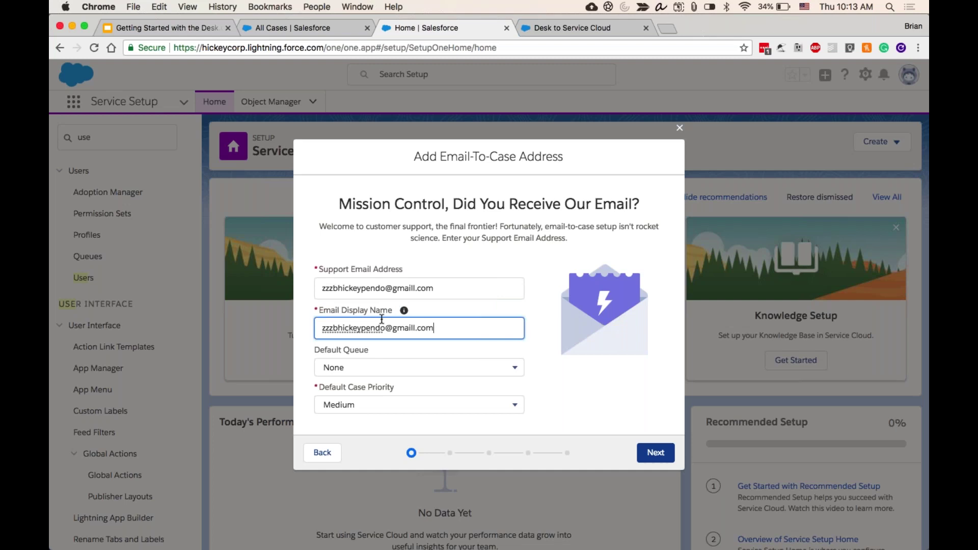
mouse_move(404, 312)
drag(322, 328, 434, 328)
text(The)
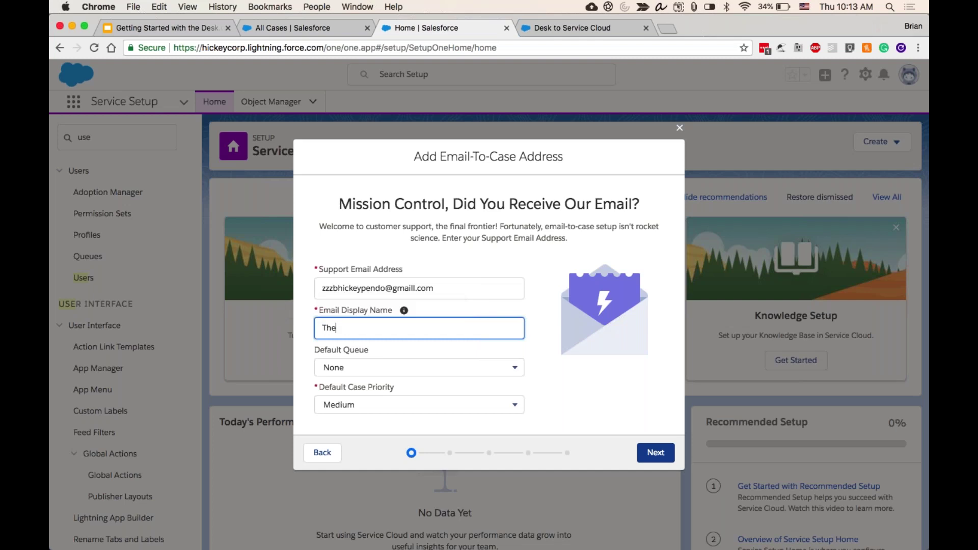
text( Bhickey Support Team)
key(BackSpace)
text(m)
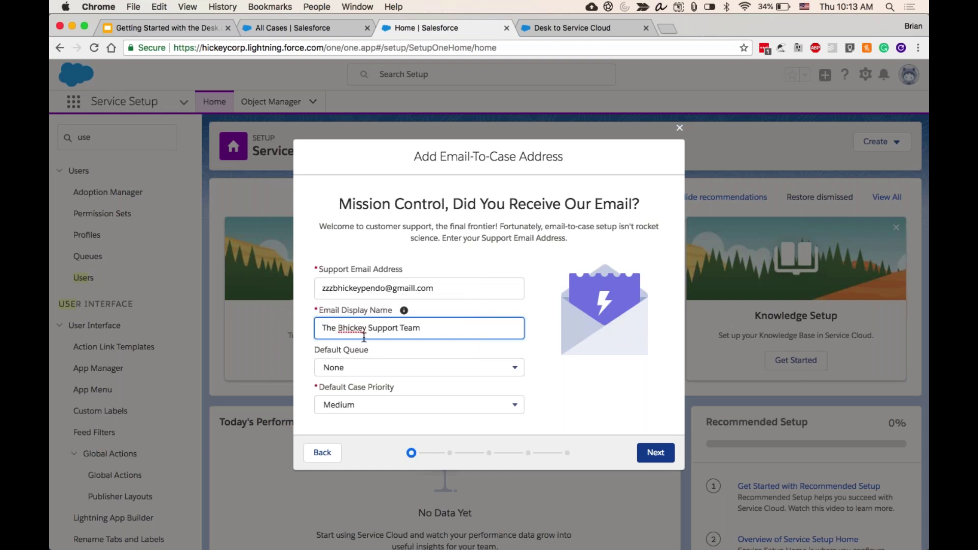
click(423, 349)
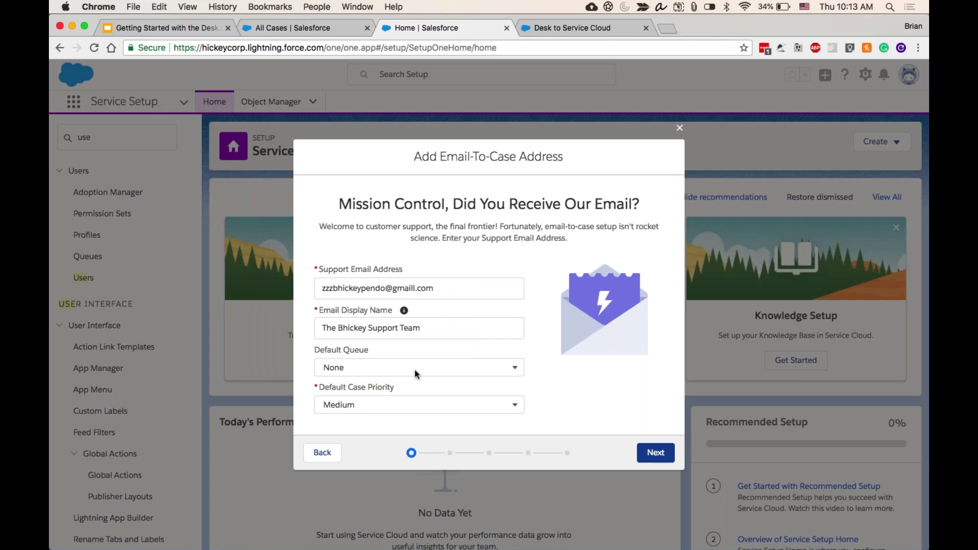
- Keep Default Case Priority at Medium and submit the support address details
click(415, 414)
click(415, 407)
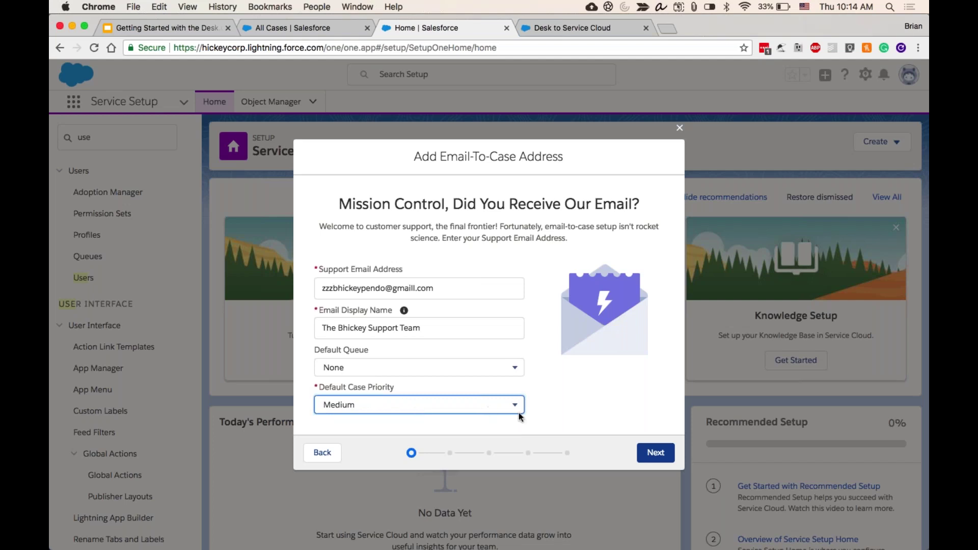
click(652, 452)
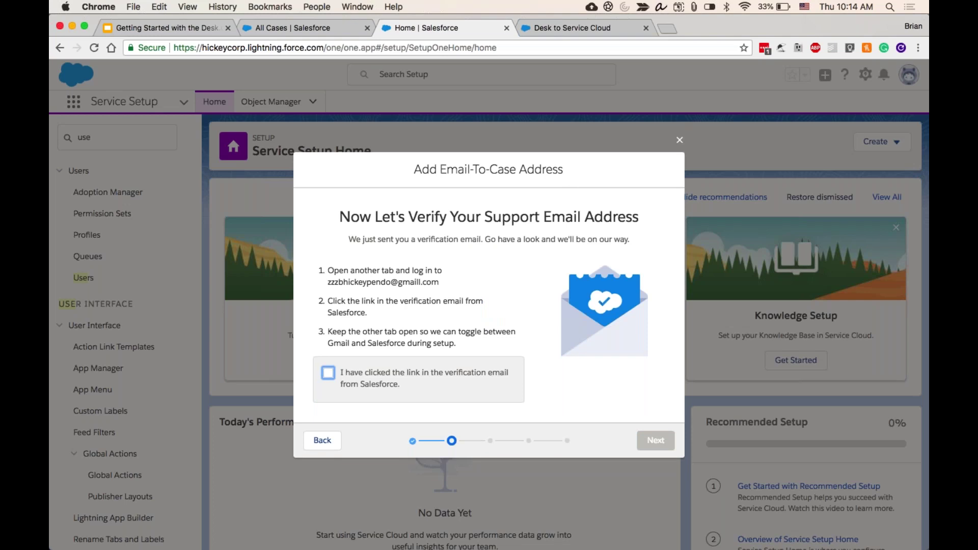
- Once the Verify step loads, bring the Gmail inbox forward to look for the verification email
mouse_move(617, 535)
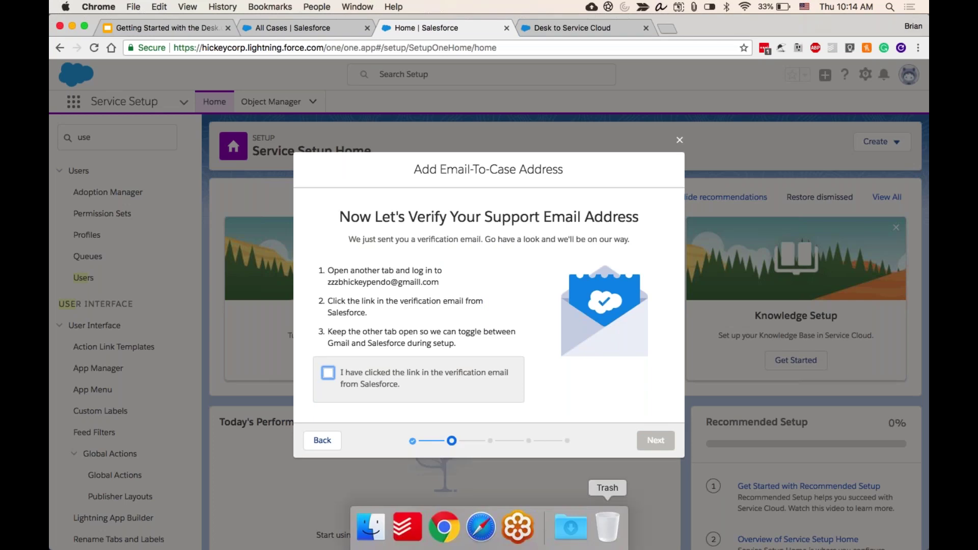
click(480, 526)
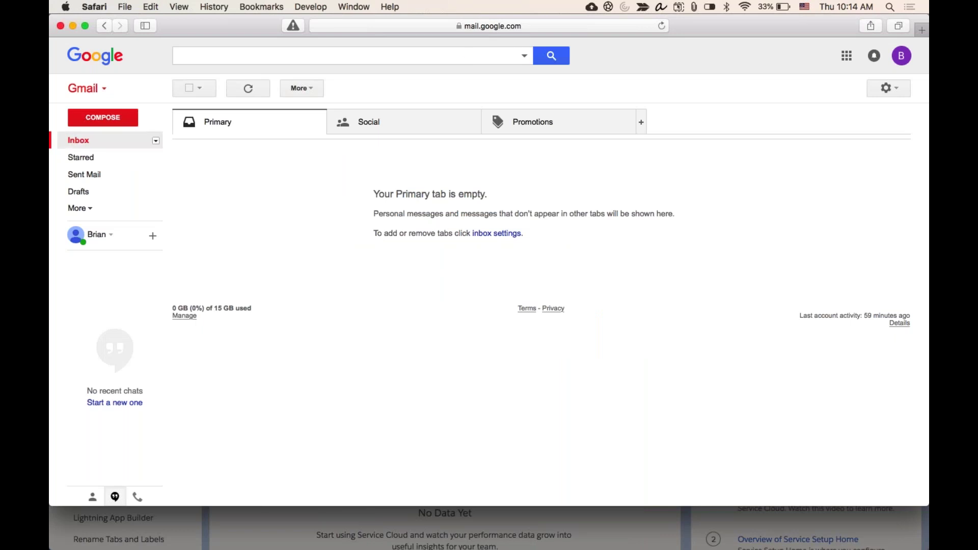
- Check Gmail's Spam folder for the verification email, then return to the Inbox
click(88, 208)
click(92, 289)
click(85, 146)
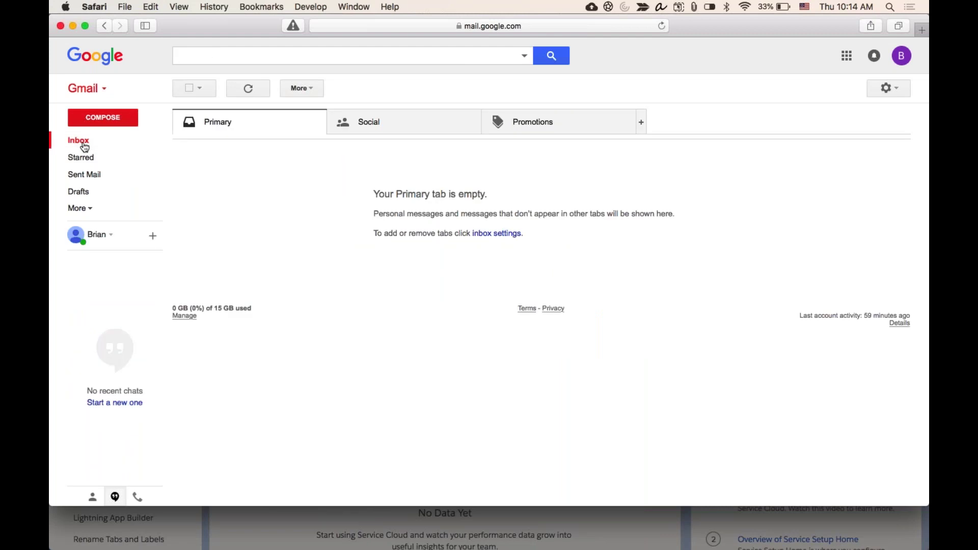
- Copy the Google account's email address from the account details and return to Salesforce
click(902, 55)
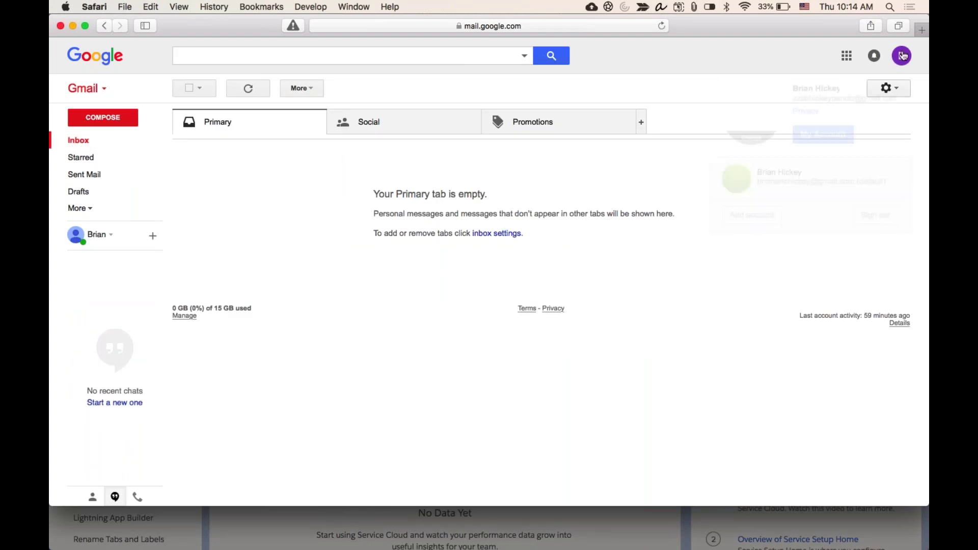
triple_click(869, 97)
click(870, 82)
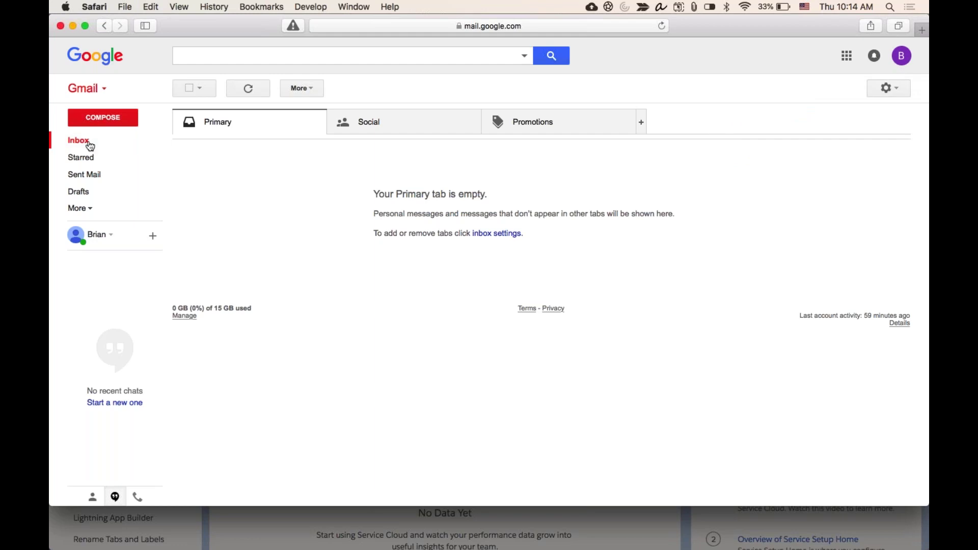
key(super+Tab)
- Revisit the support address step, then tick 'I have clicked the link in the verification email'
click(322, 452)
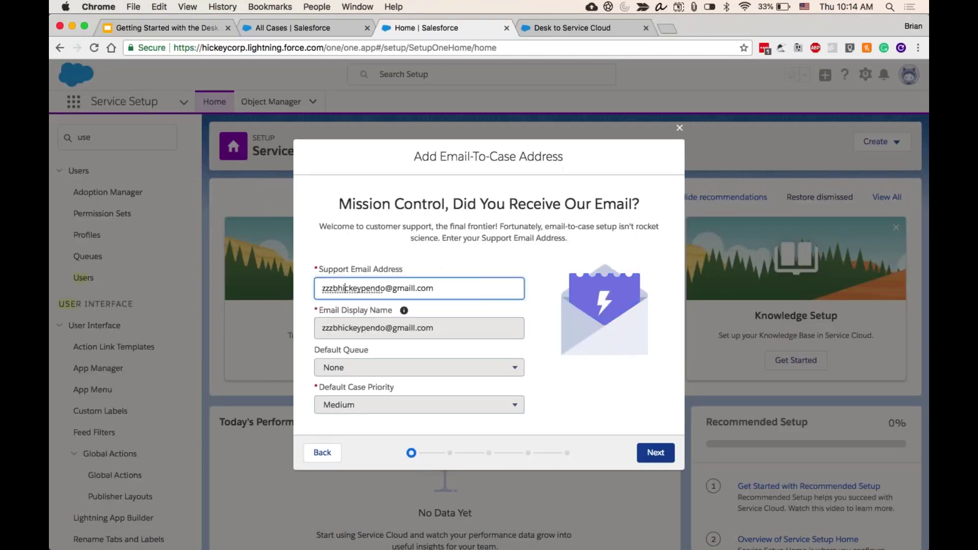
triple_click(381, 288)
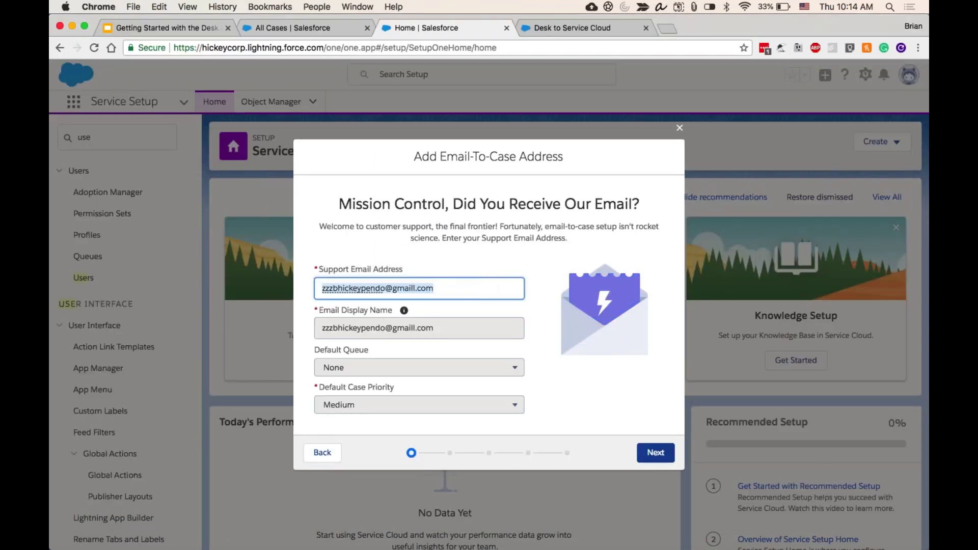
click(655, 452)
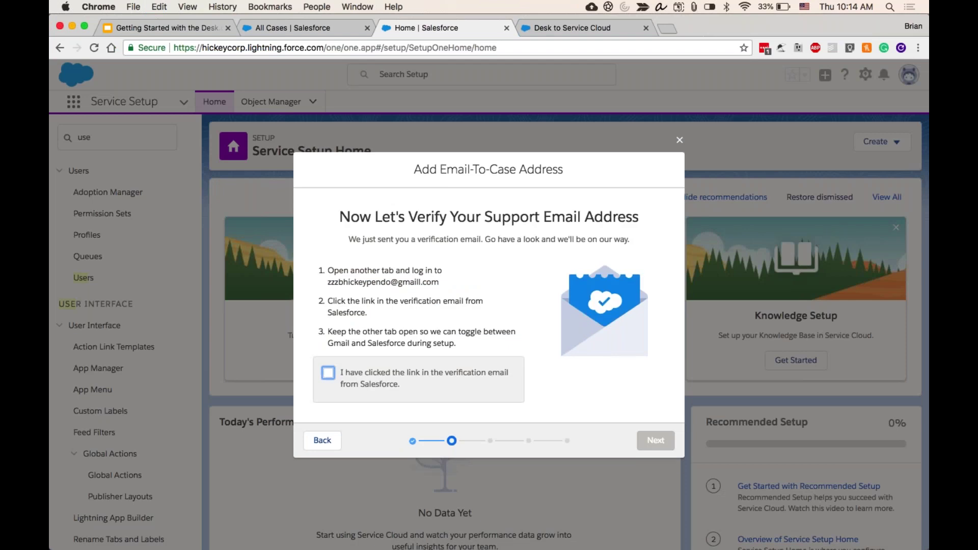
click(374, 381)
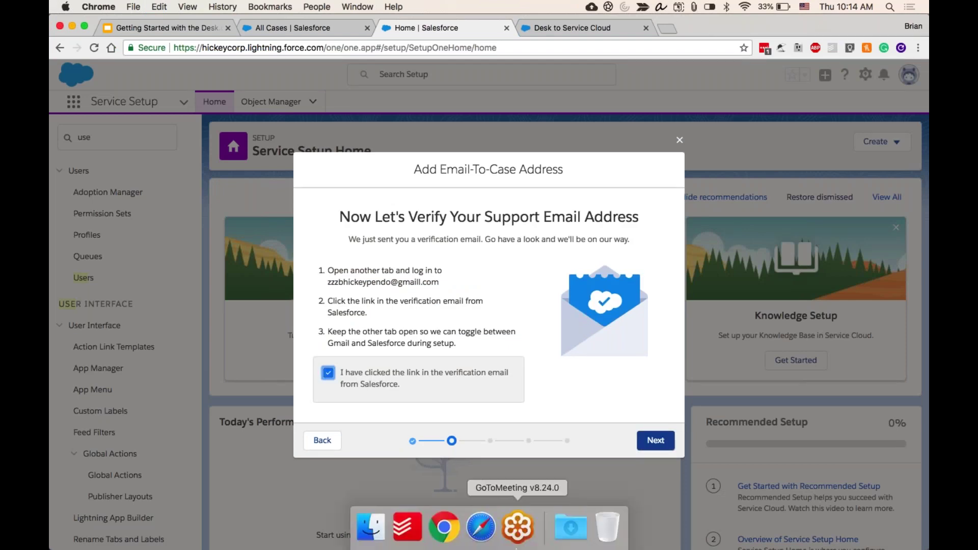
click(482, 527)
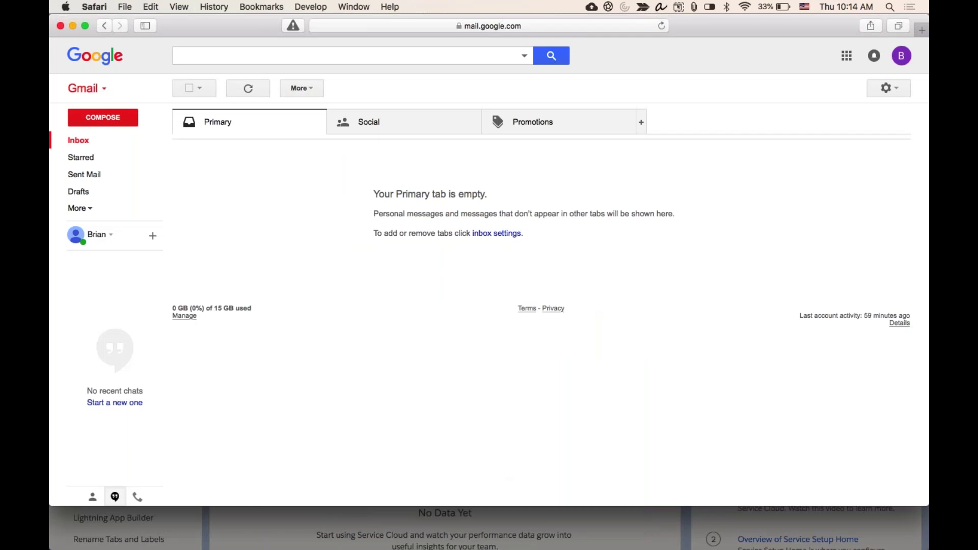
- Reload the Gmail inbox and check the folders again, still finding no verification email
click(900, 60)
click(317, 227)
click(85, 143)
key(super+r)
click(80, 208)
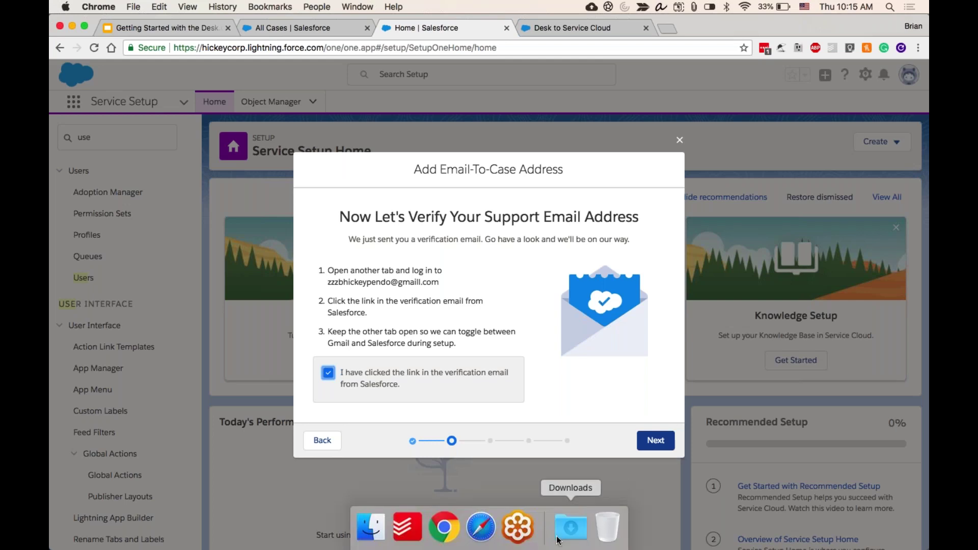
- Delete the extra 'l' from the Support Email Address domain and resend the verification email
click(482, 526)
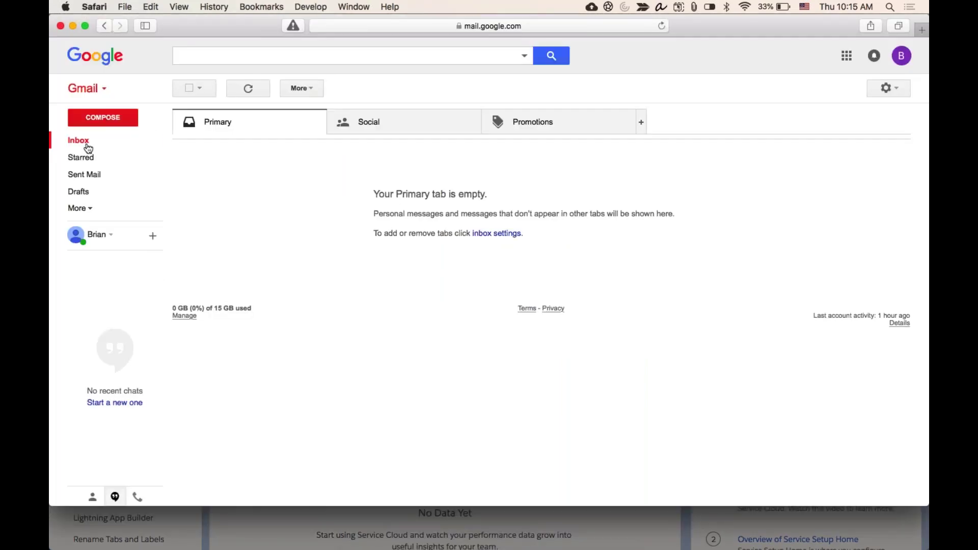
click(348, 529)
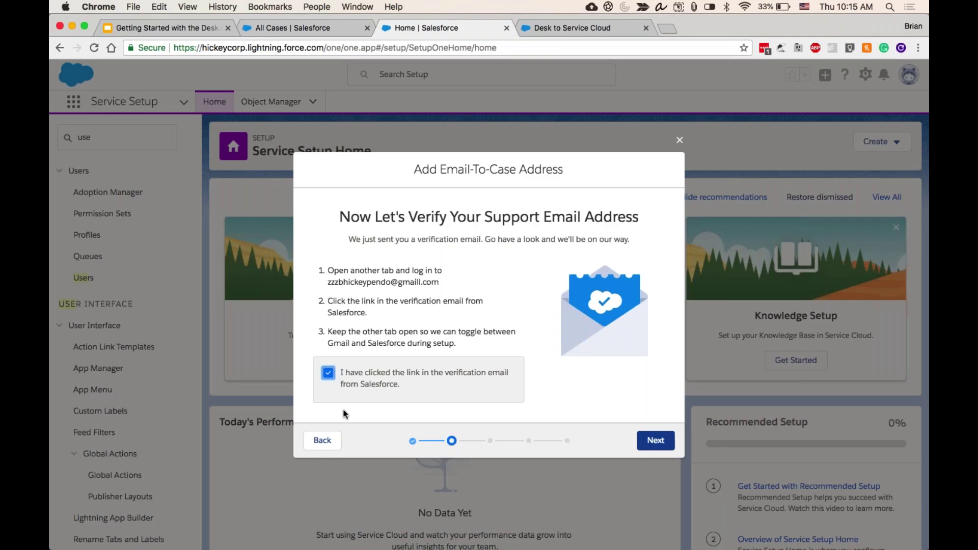
click(324, 440)
click(386, 288)
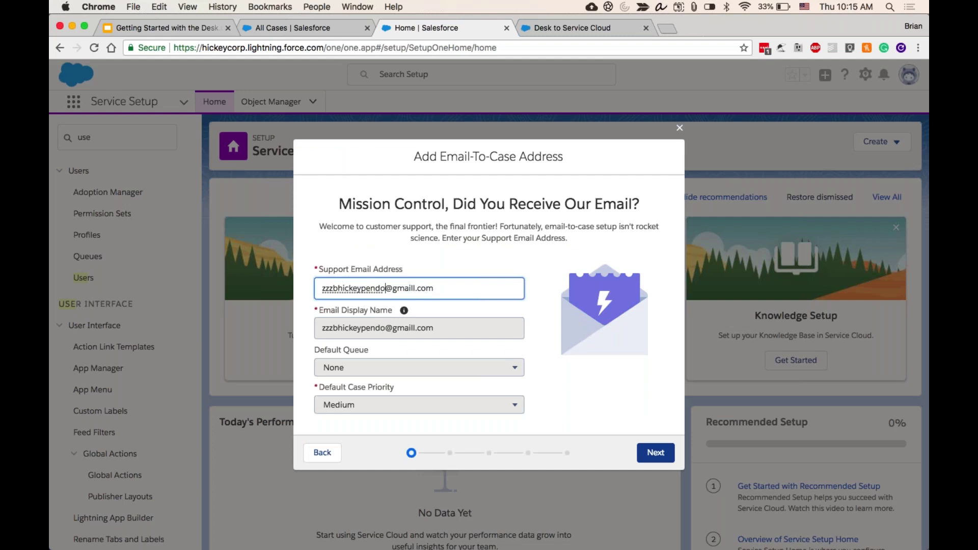
click(416, 289)
key(BackSpace)
click(656, 453)
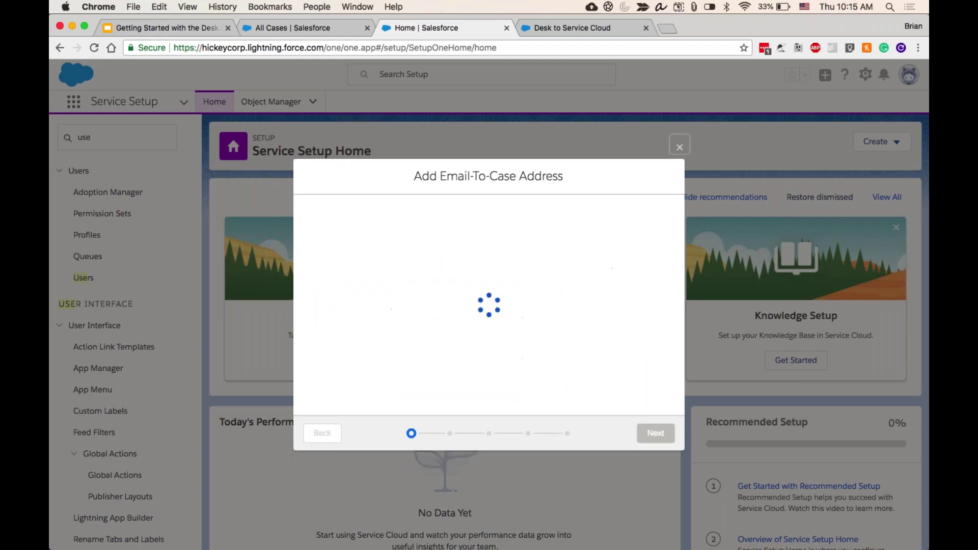
mouse_move(511, 549)
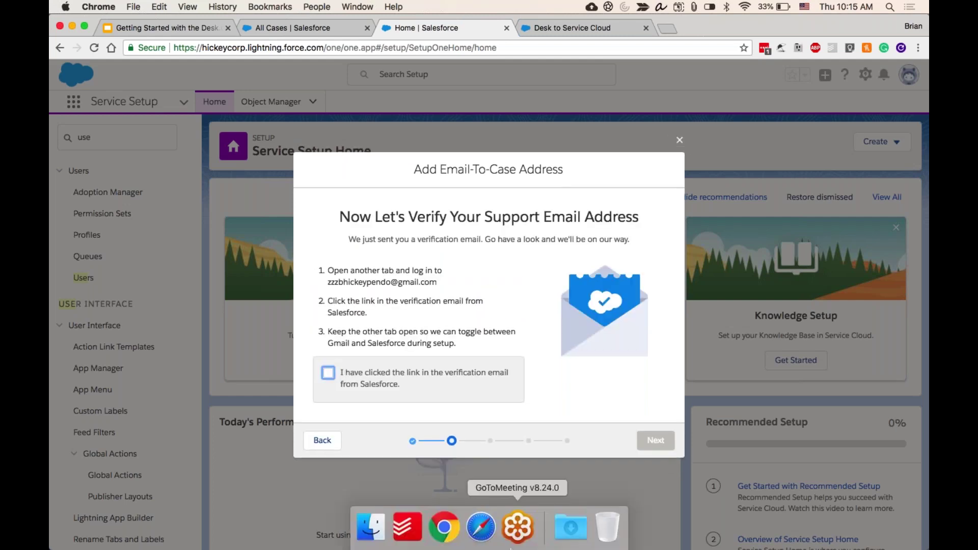
click(481, 545)
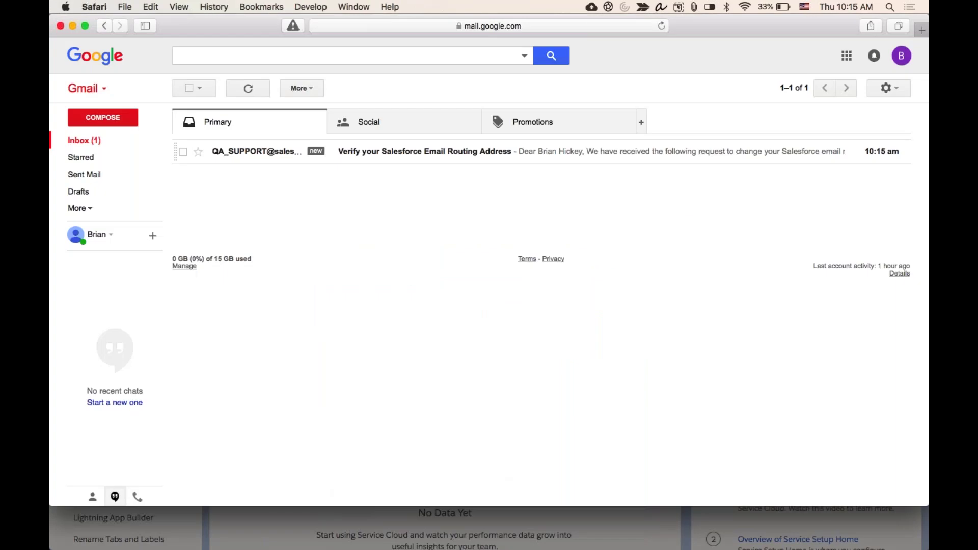
- Open the 'Verify your Salesforce Email Routing Address' email and confirm the address through its link
click(407, 163)
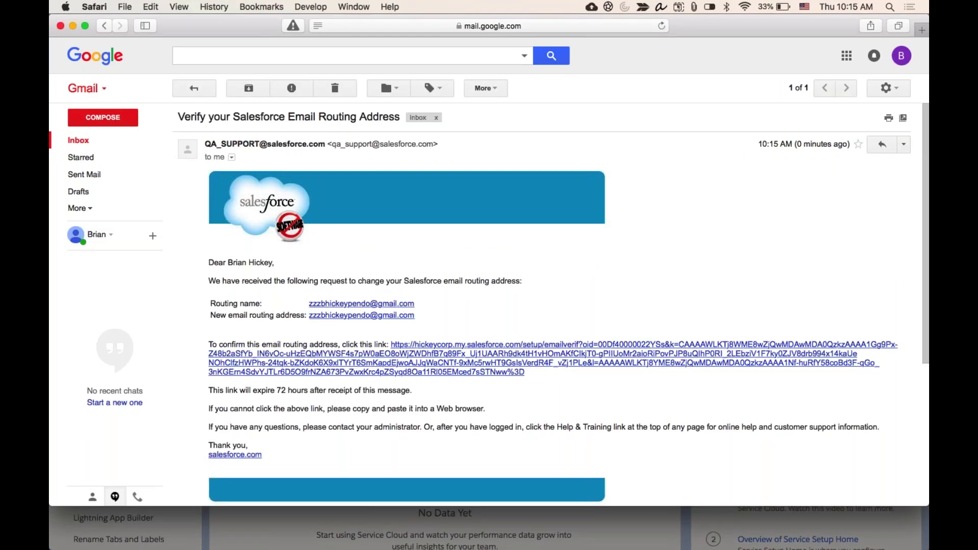
click(467, 364)
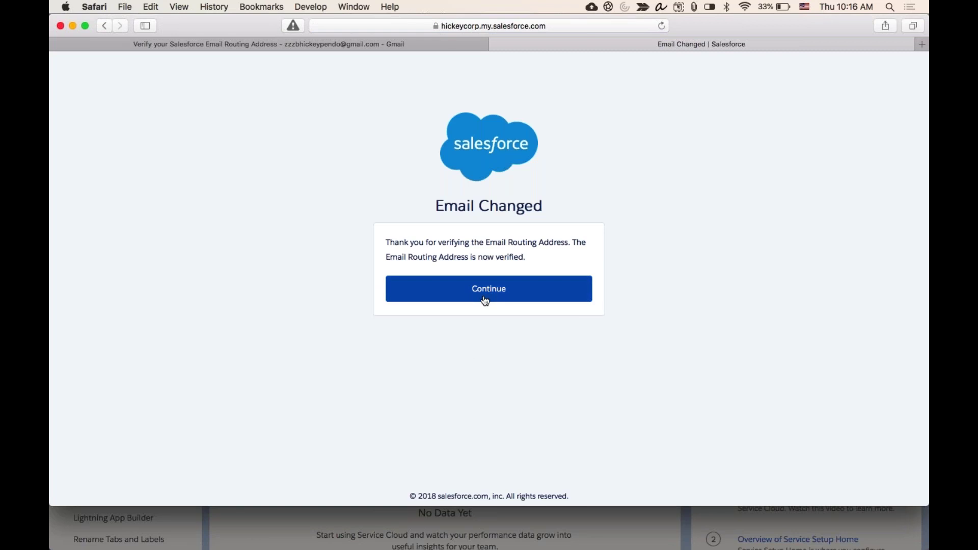
click(488, 289)
key(super+Tab)
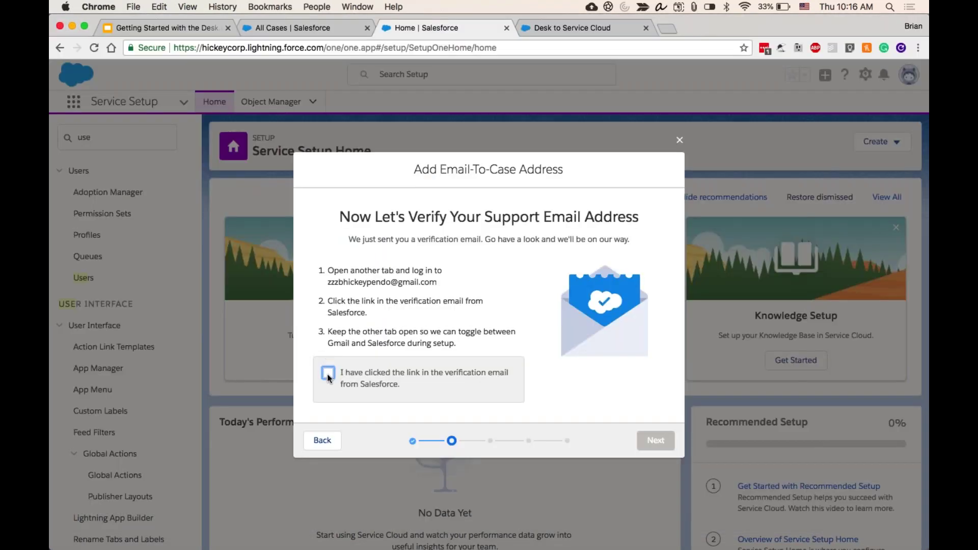
- Tick the link-clicked confirmation, move to the forwarding step, and copy the generated Email-to-Case address
click(328, 374)
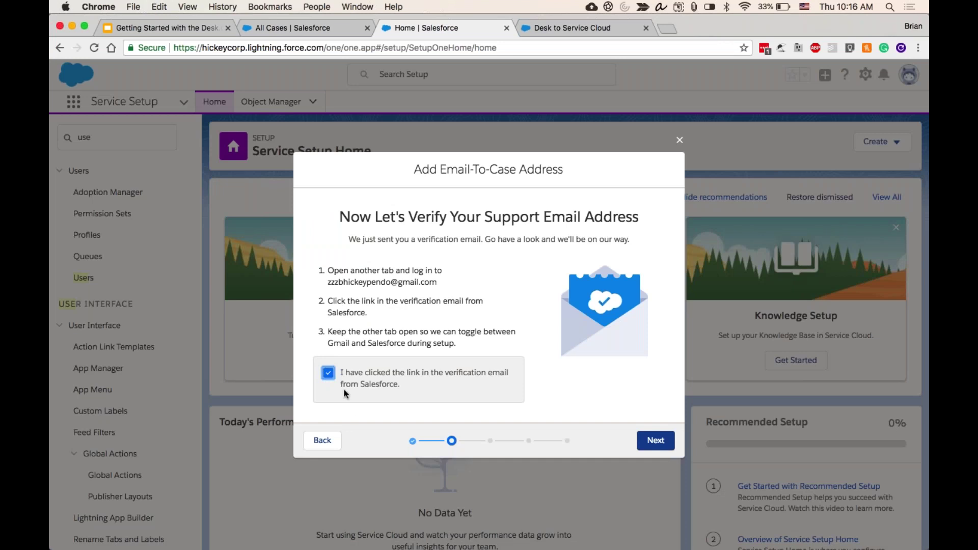
click(655, 440)
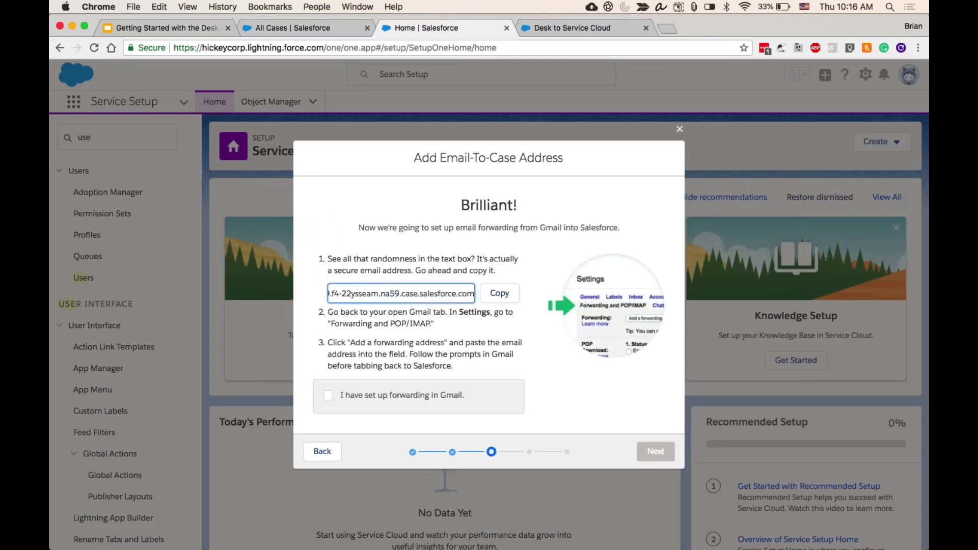
drag(407, 295, 474, 294)
double_click(352, 294)
triple_click(352, 294)
click(415, 295)
drag(415, 294, 332, 295)
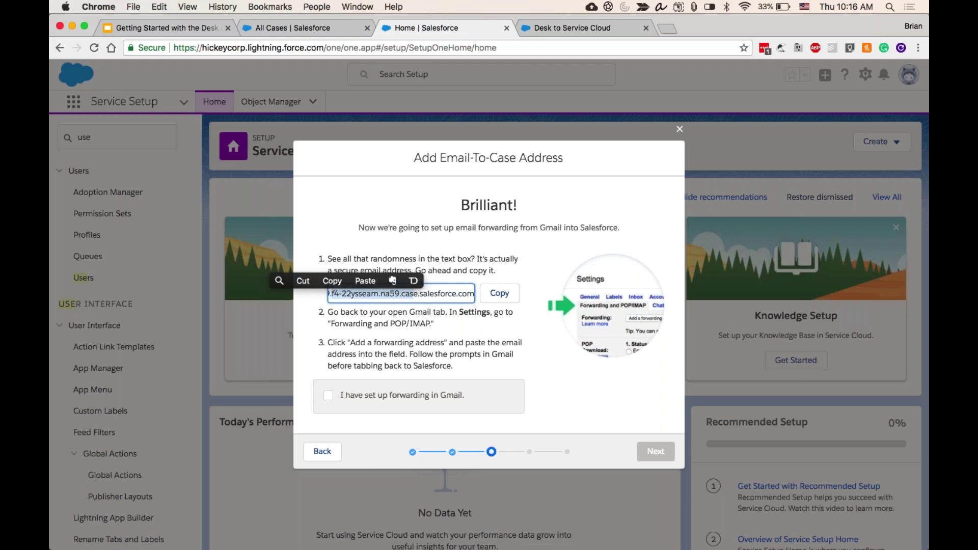
click(393, 301)
triple_click(394, 295)
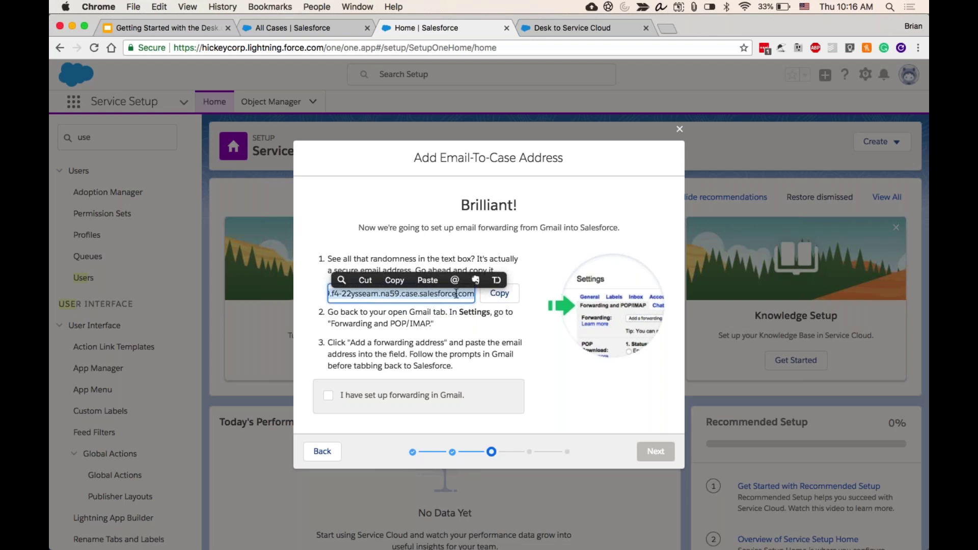
click(499, 294)
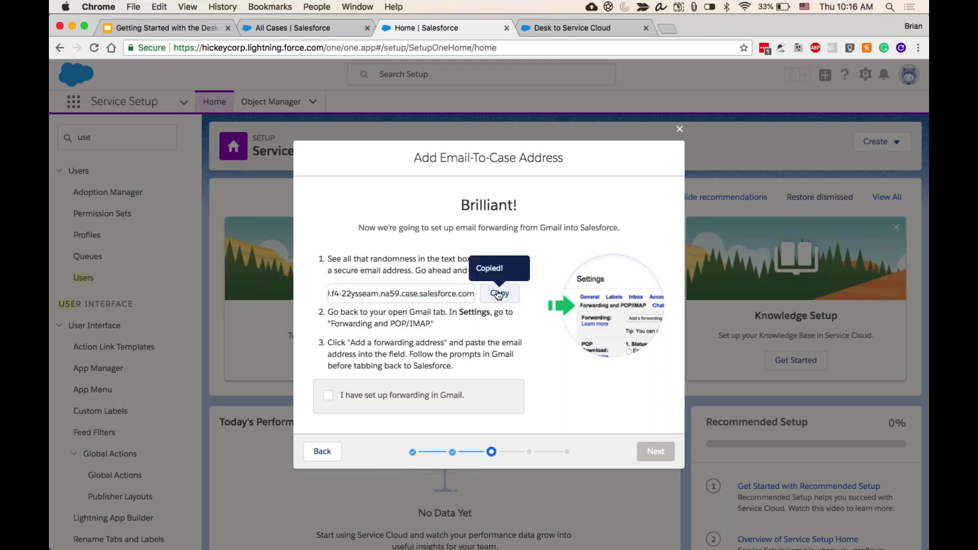
mouse_move(382, 548)
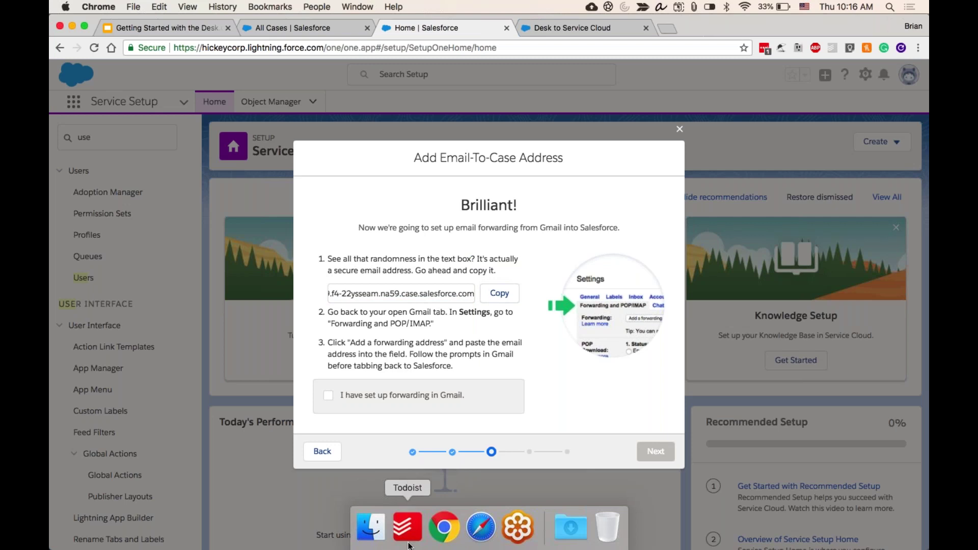
click(474, 531)
- Open Gmail's Settings page from the gear menu
click(199, 45)
click(884, 103)
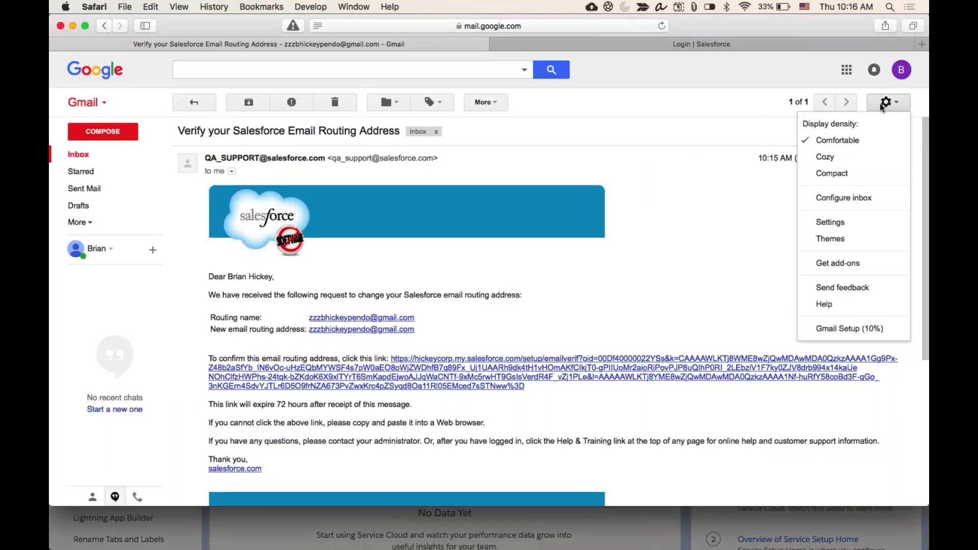
click(847, 222)
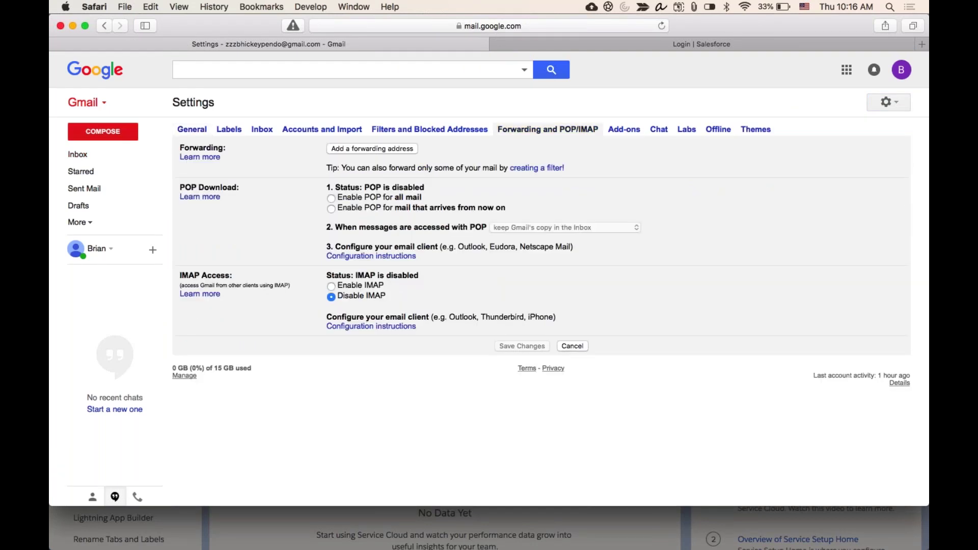
- Add the pasted Salesforce case address as a Gmail forwarding address, awaiting its confirmation code
click(407, 149)
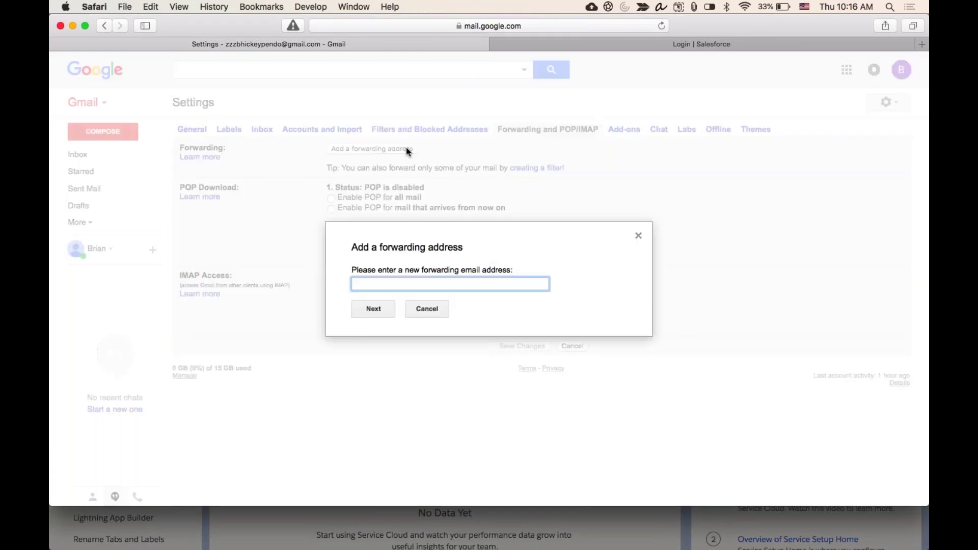
key(super+v)
drag(459, 284, 339, 284)
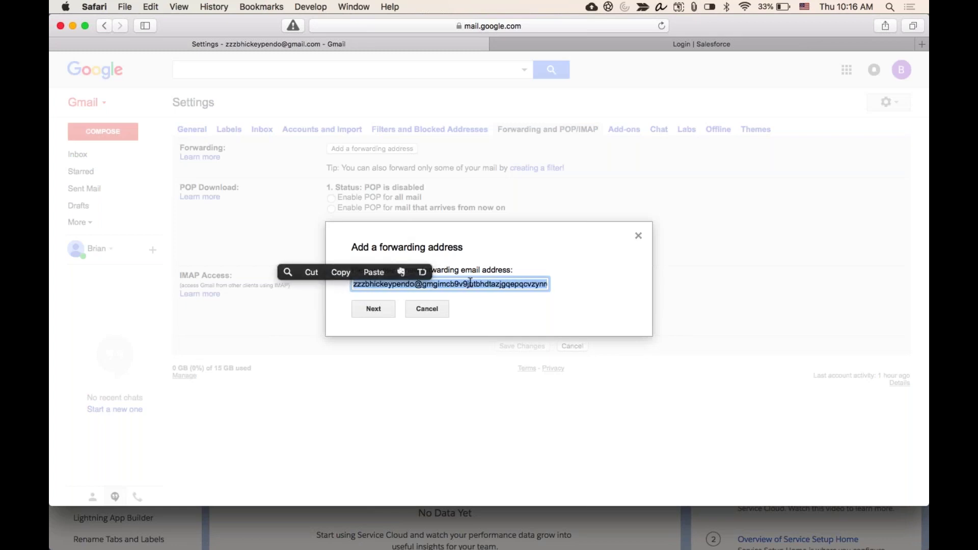
key(super+c)
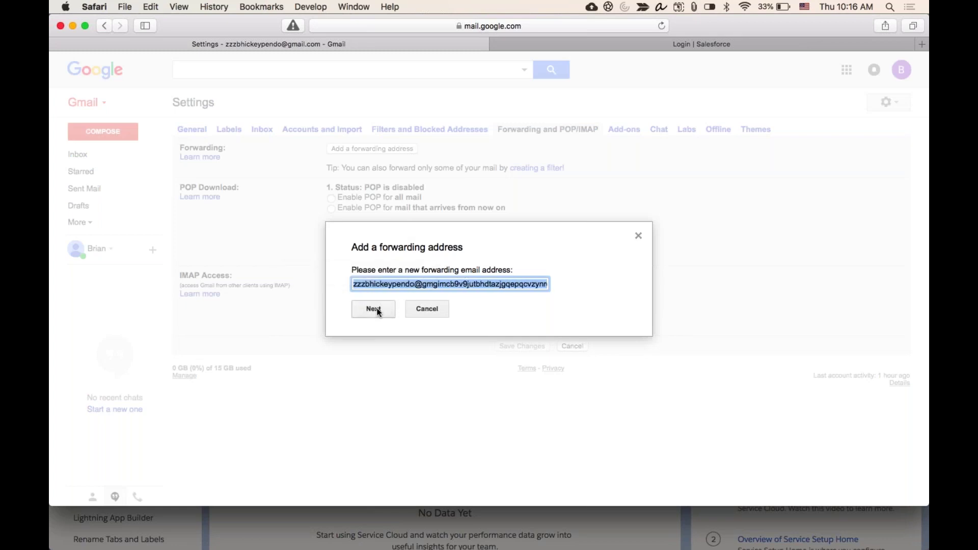
click(376, 308)
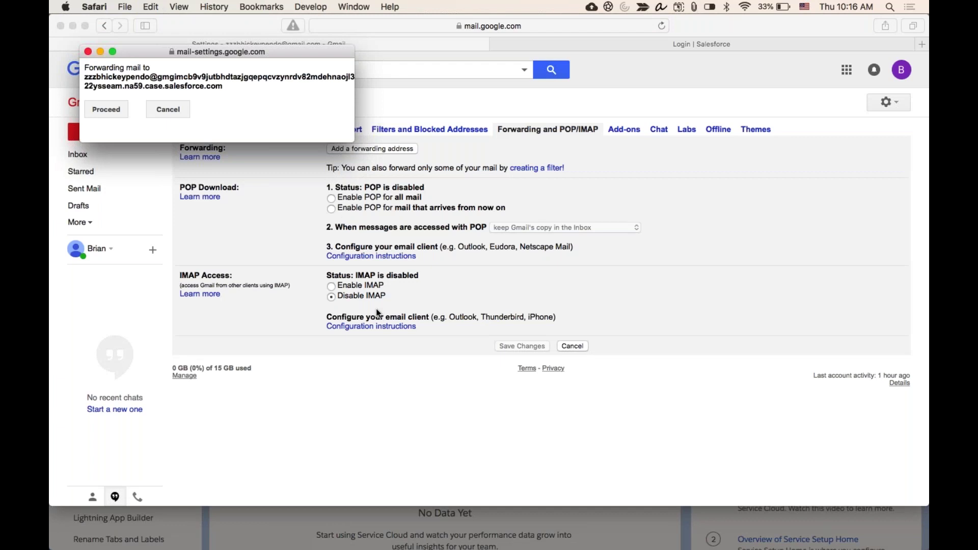
click(112, 109)
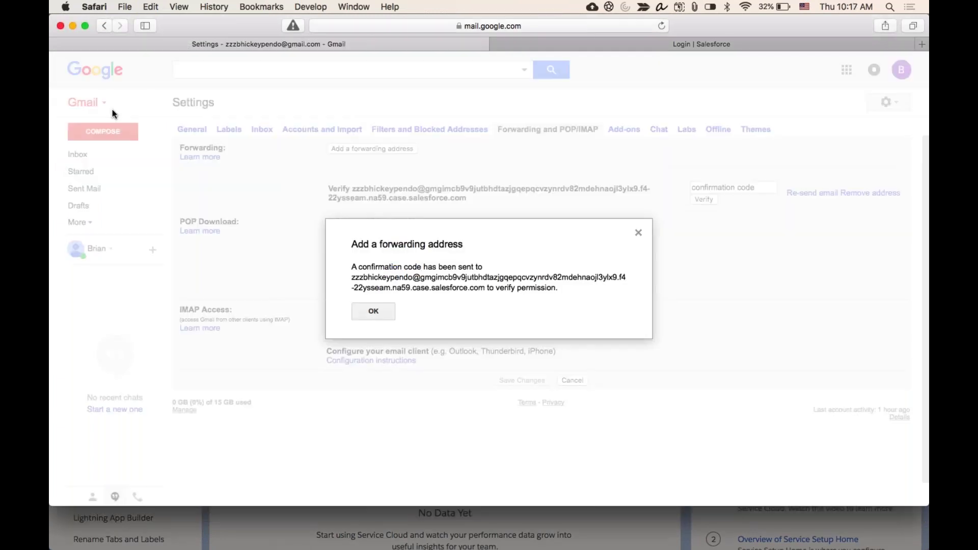
click(368, 311)
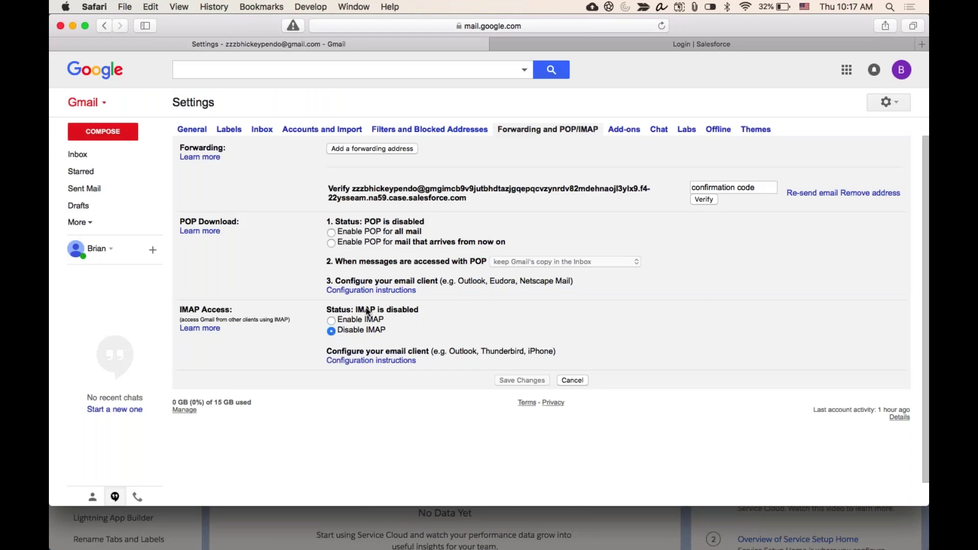
click(268, 525)
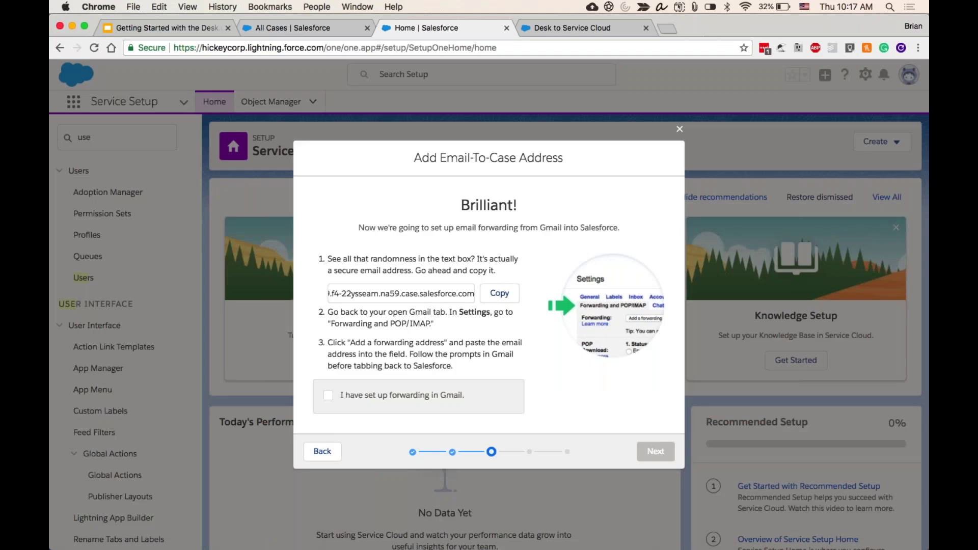
- Tick 'I have set up forwarding in Gmail' and confirm forwarding permission in Gmail's pop-up
click(328, 397)
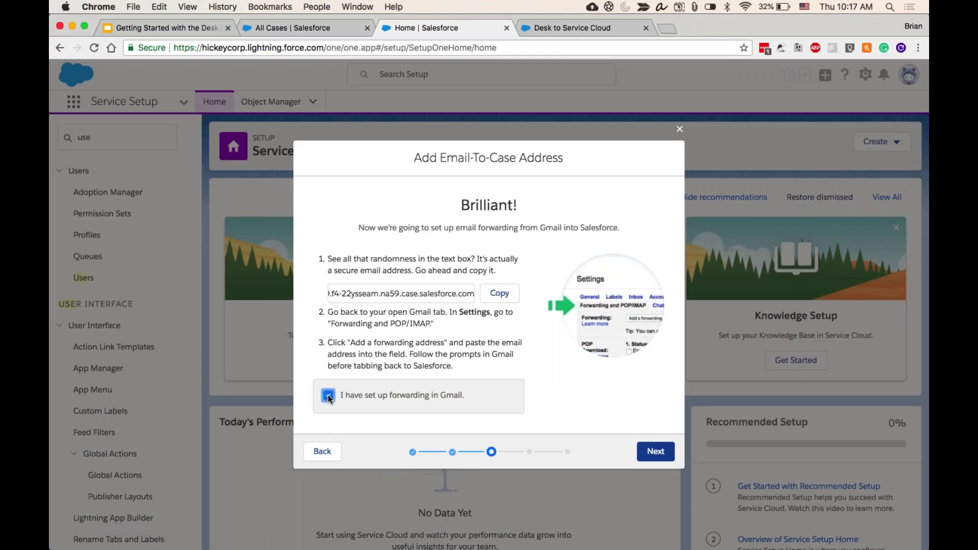
click(655, 451)
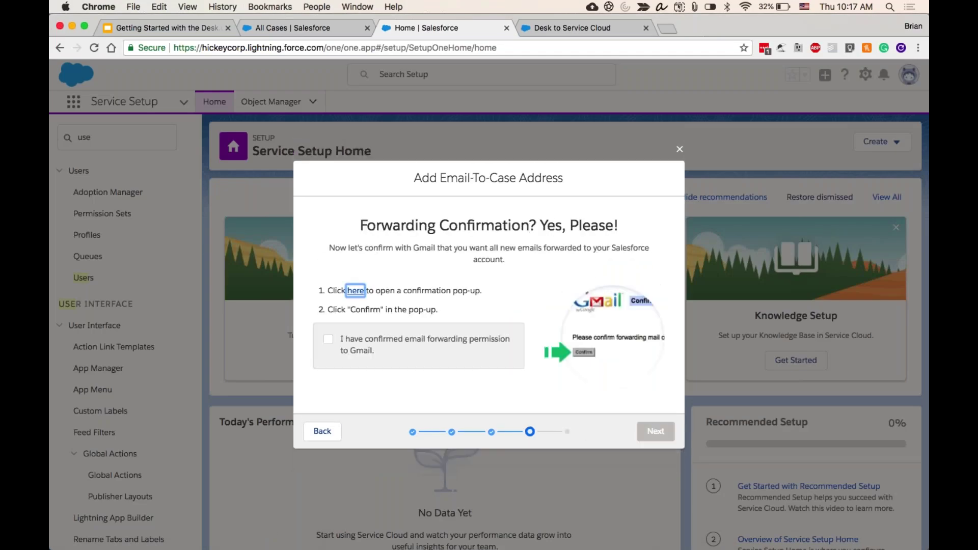
click(355, 291)
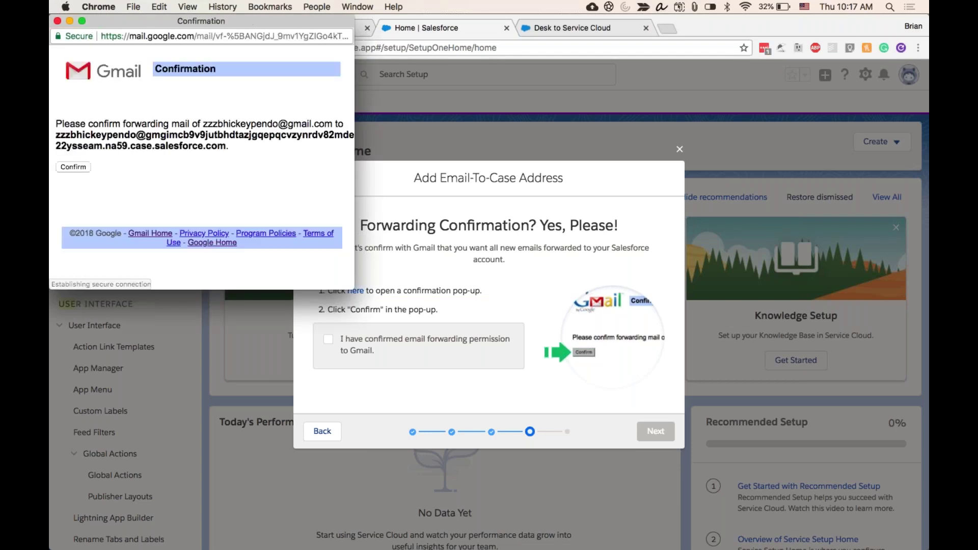
click(73, 167)
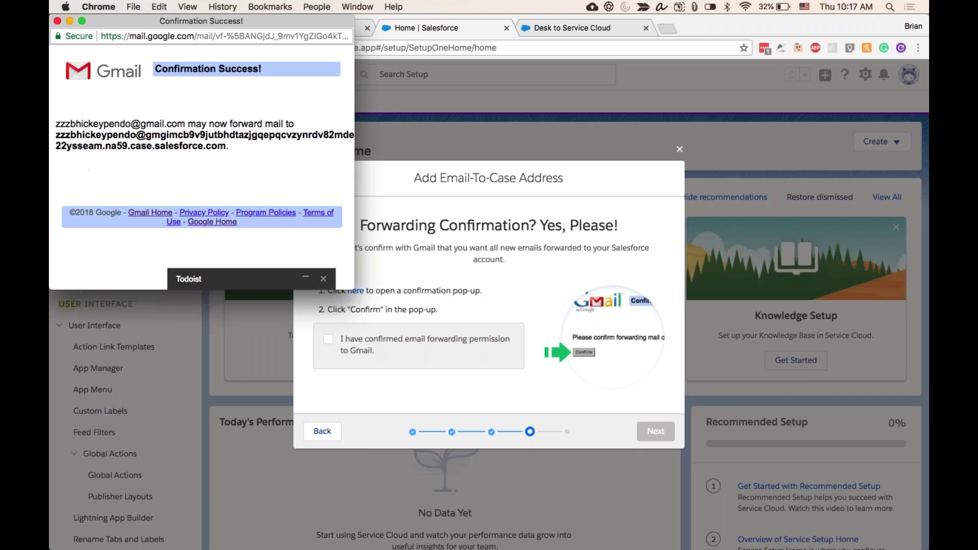
click(58, 20)
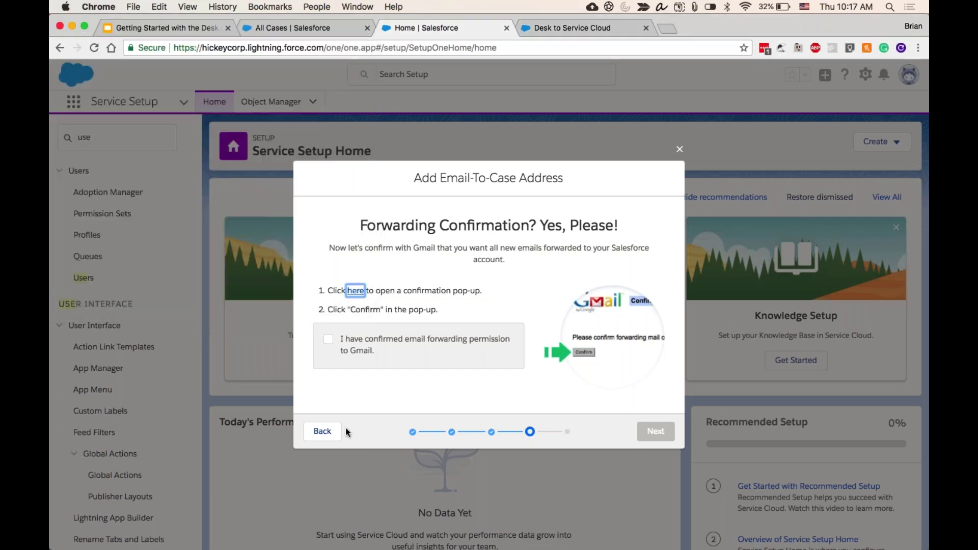
- Tick the permission-granted checkbox and advance to the 'We're in the Homestretch!' step
click(328, 340)
click(656, 431)
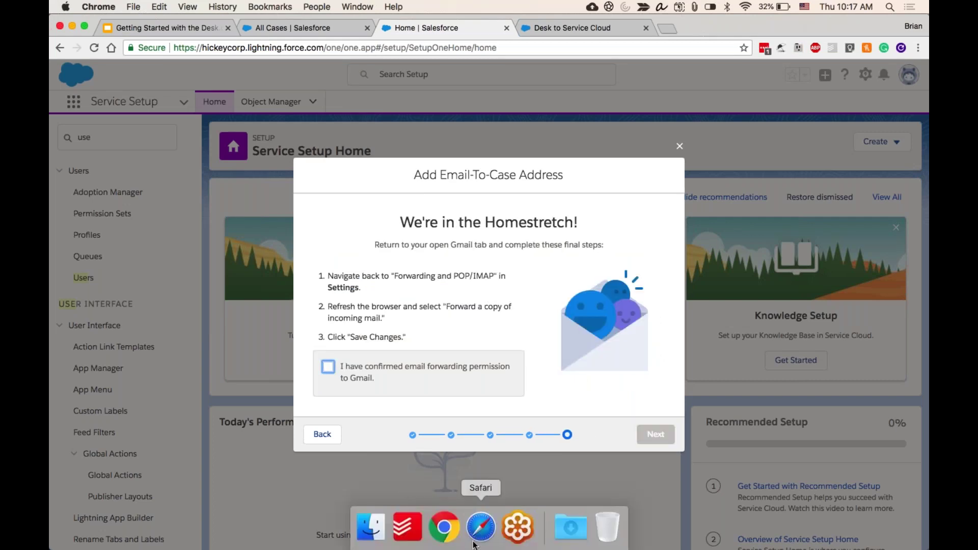
click(474, 540)
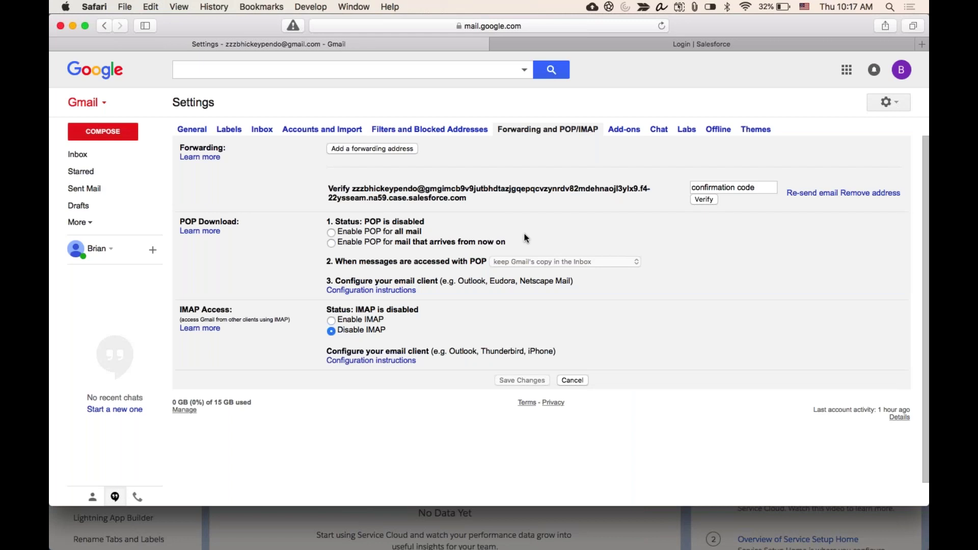
- Turn on forwarding to the Salesforce case address with Gmail's copy archived, and save changes
key(super+r)
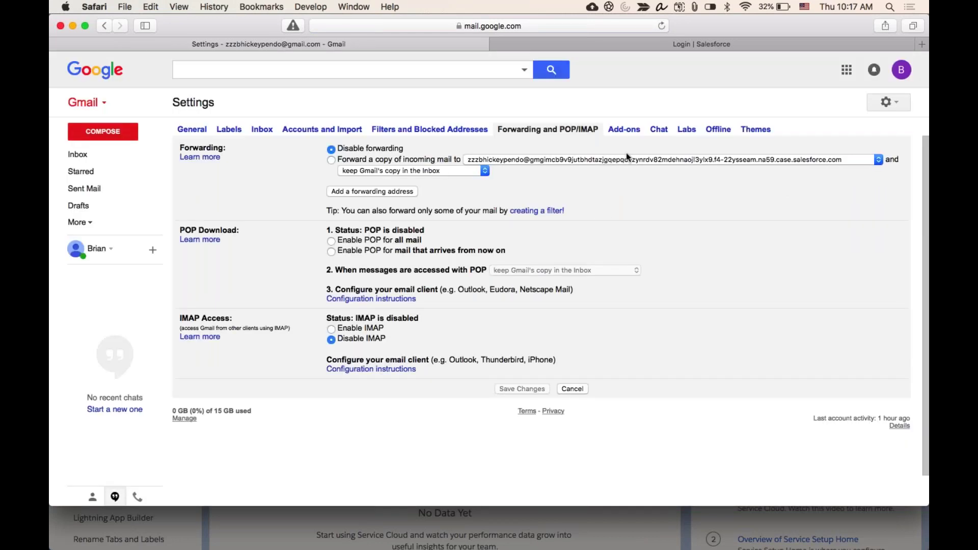
click(330, 160)
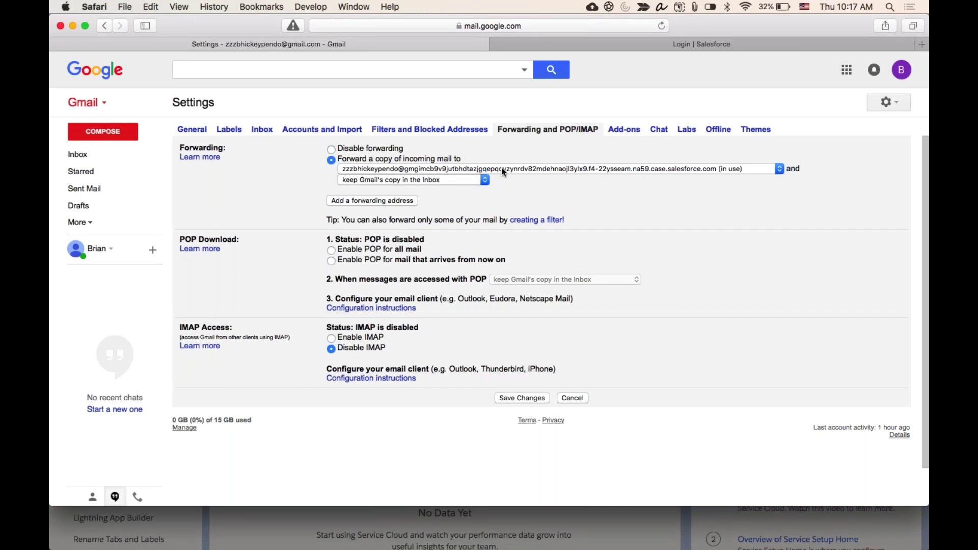
click(408, 181)
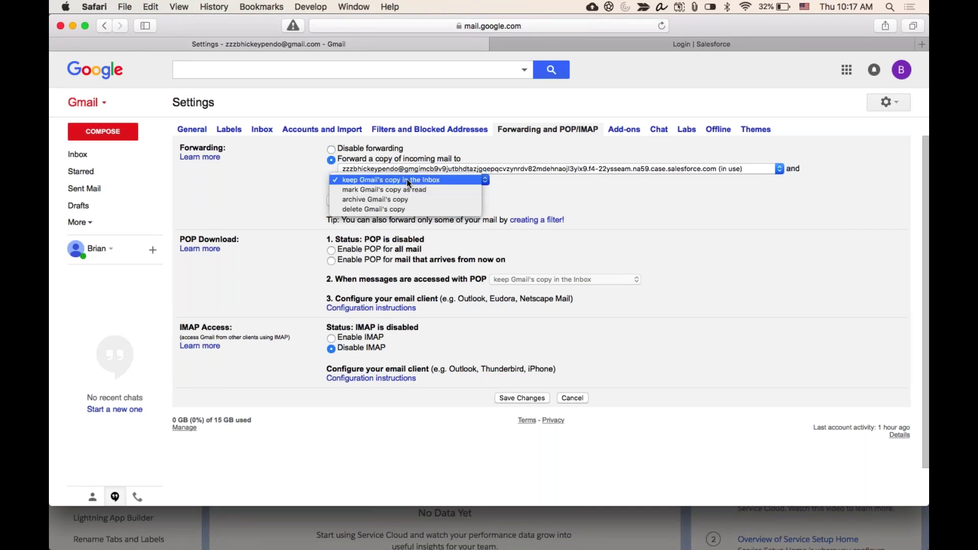
click(411, 201)
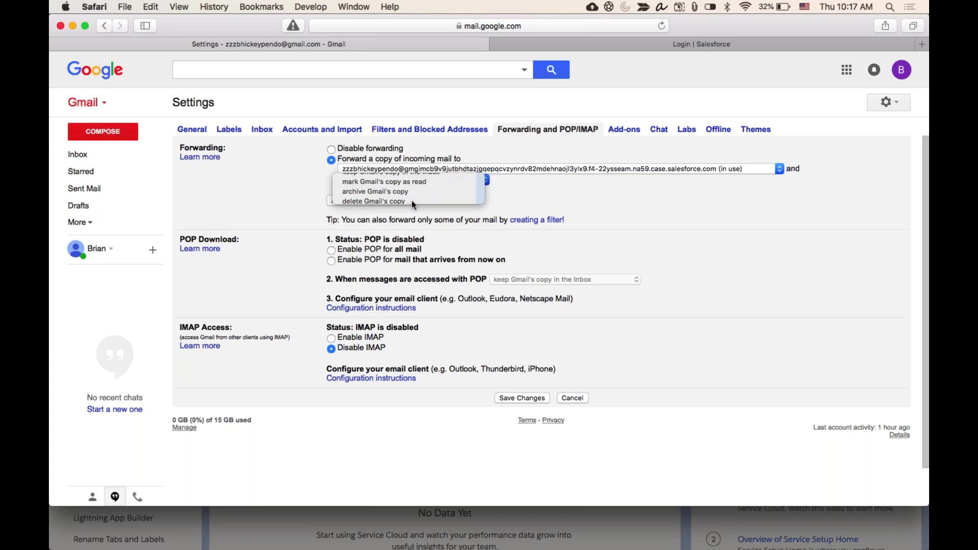
click(525, 398)
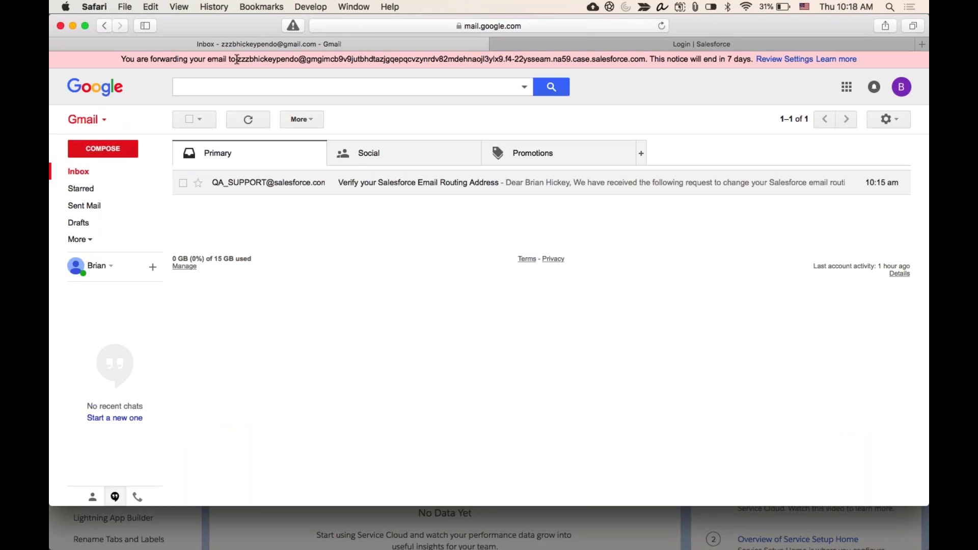
drag(237, 59, 307, 59)
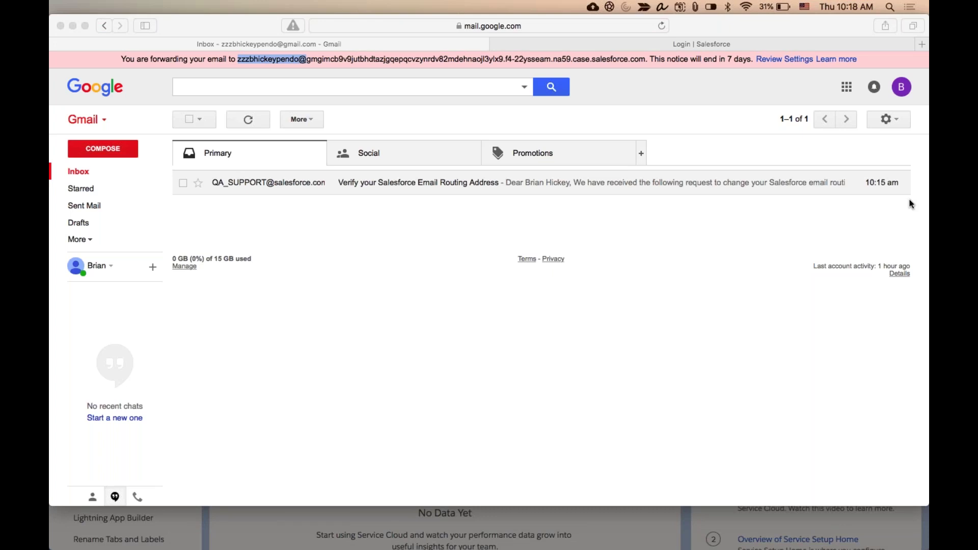
click(805, 218)
- Confirm Gmail forwarding permission, let the Email-to-Case address test run, and finish on Success
click(239, 512)
click(328, 368)
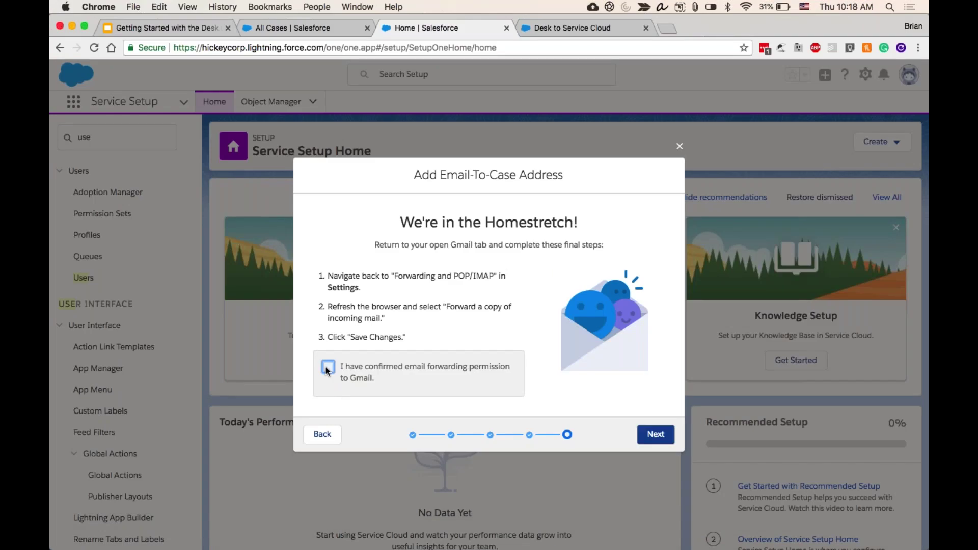
click(658, 436)
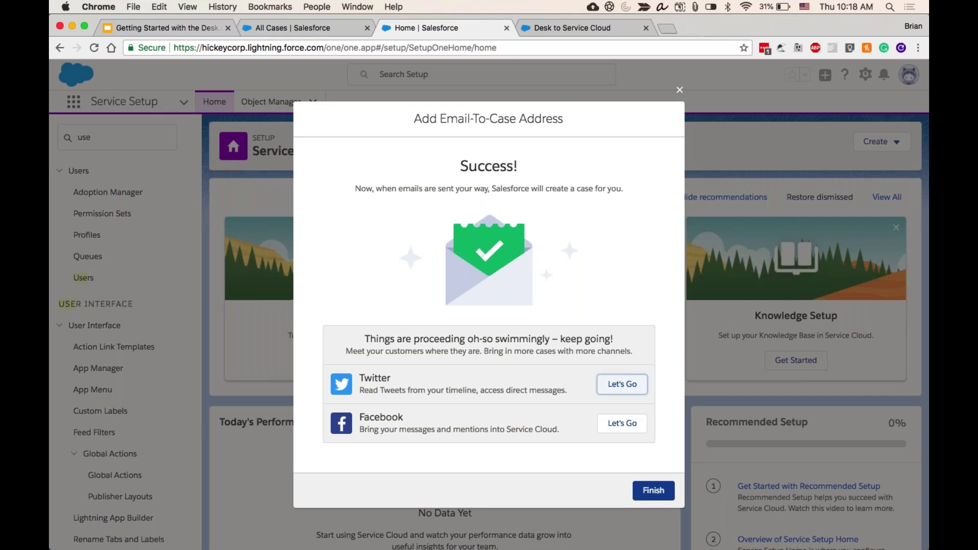
click(652, 488)
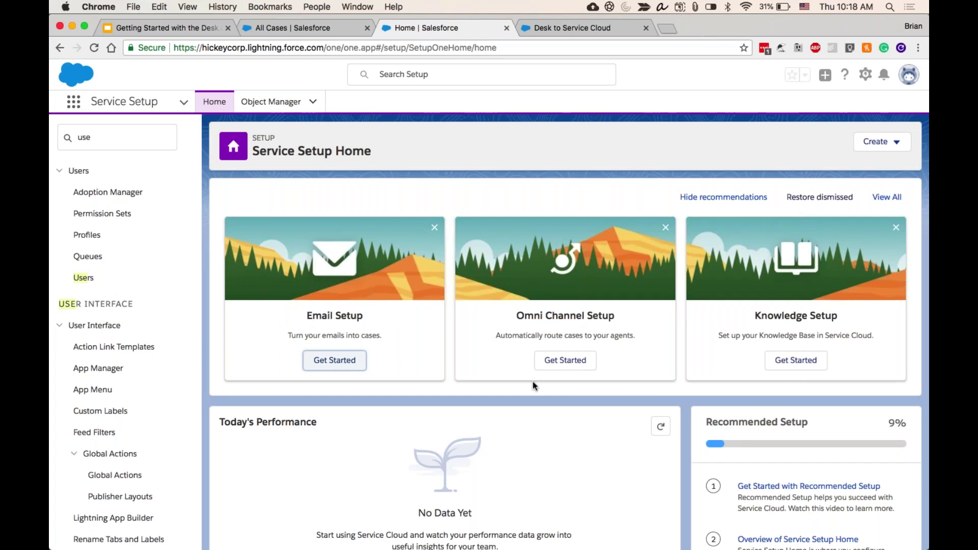
- Clear the old 'use' search from Quick Find so the full Service Setup menu returns
scroll(127, 305, down, 1)
scroll(128, 306, up, 1)
double_click(84, 137)
key(BackSpace)
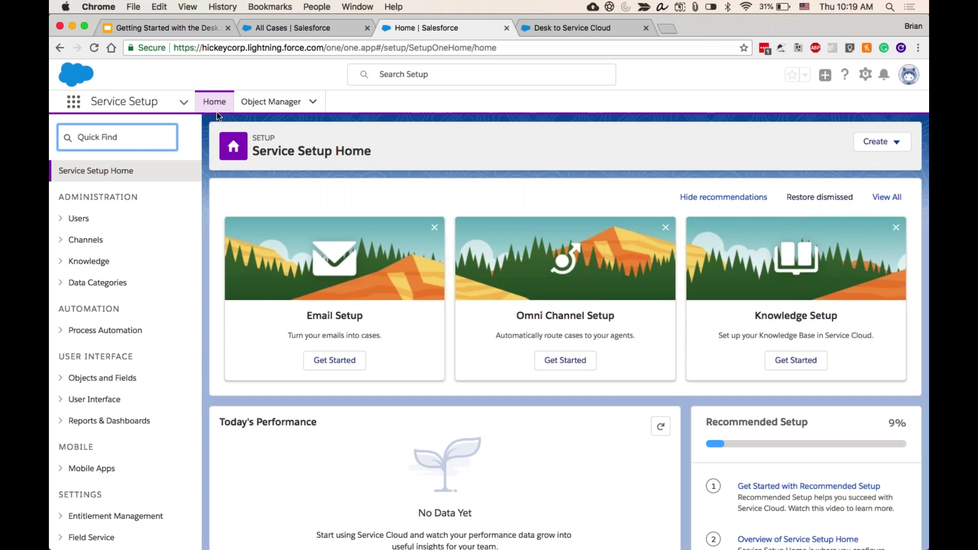
- Open the Case object's Fields & Relationships in Object Manager and start a new custom field
click(265, 104)
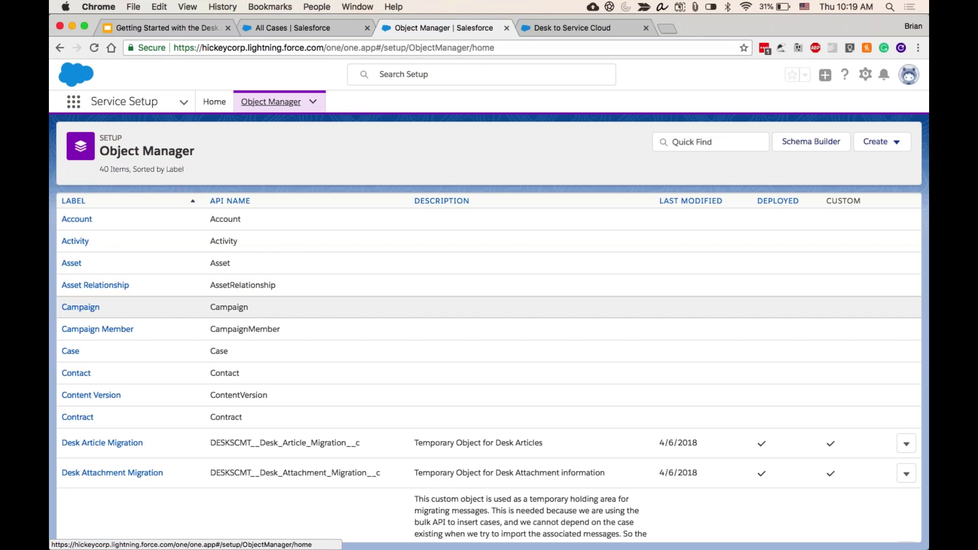
click(71, 351)
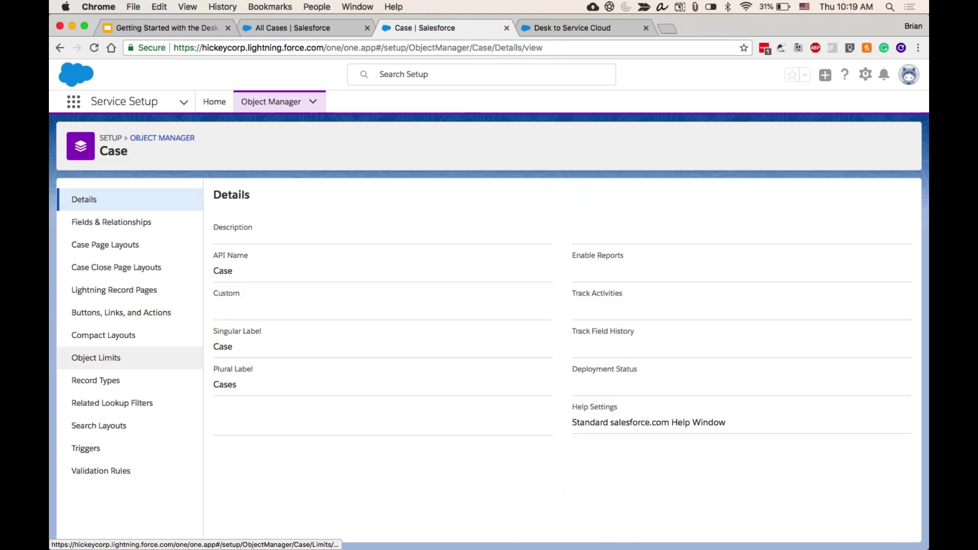
click(132, 223)
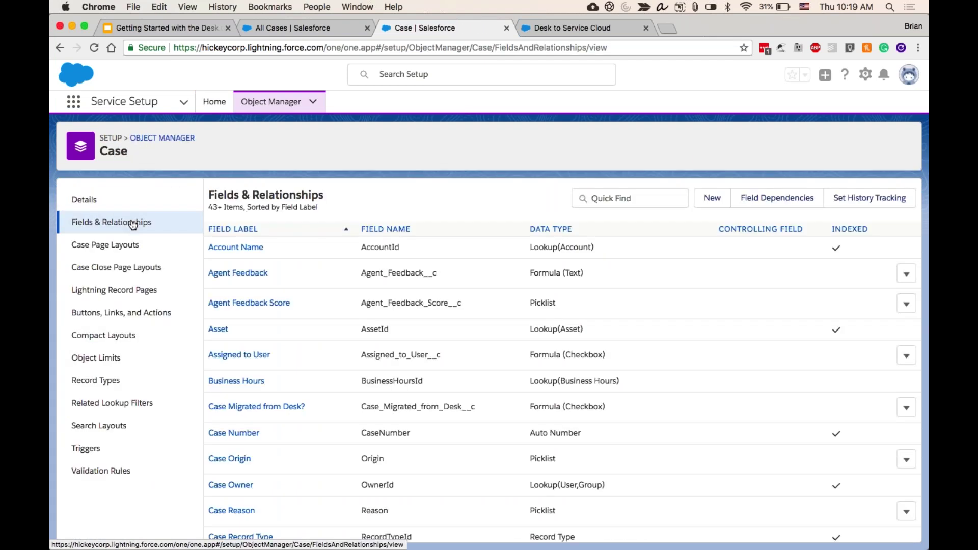
click(711, 204)
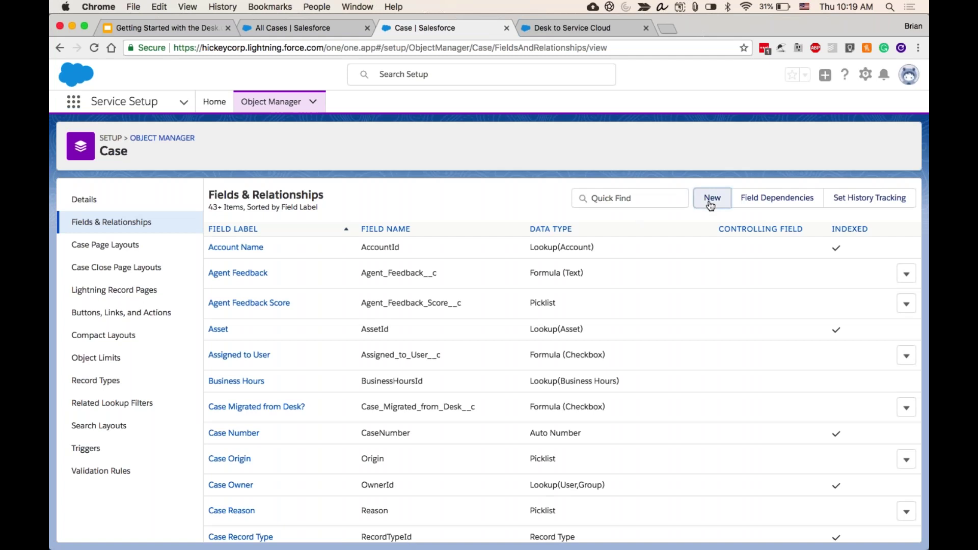
- Choose Checkbox as the new field's data type and continue to the details step
scroll(488, 292, down, 4)
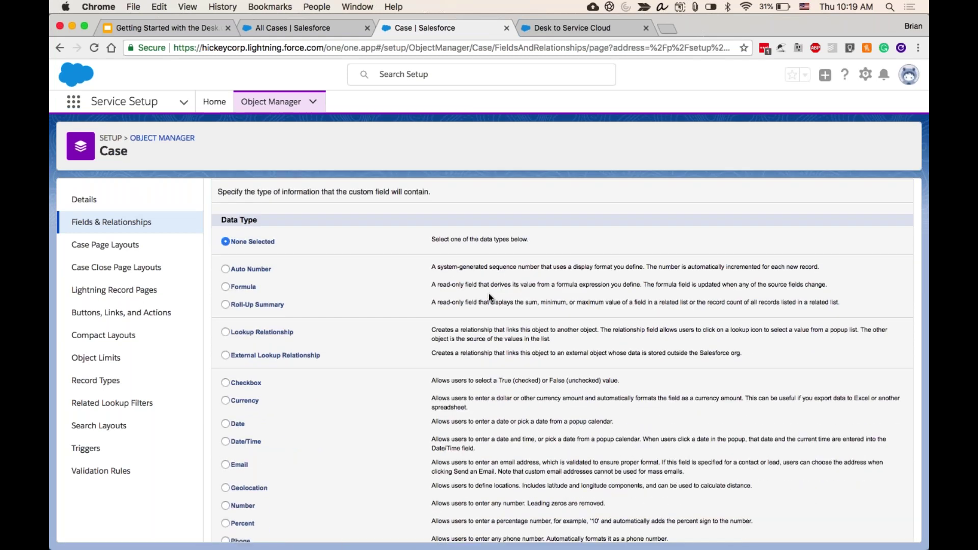
scroll(488, 294, down, 3)
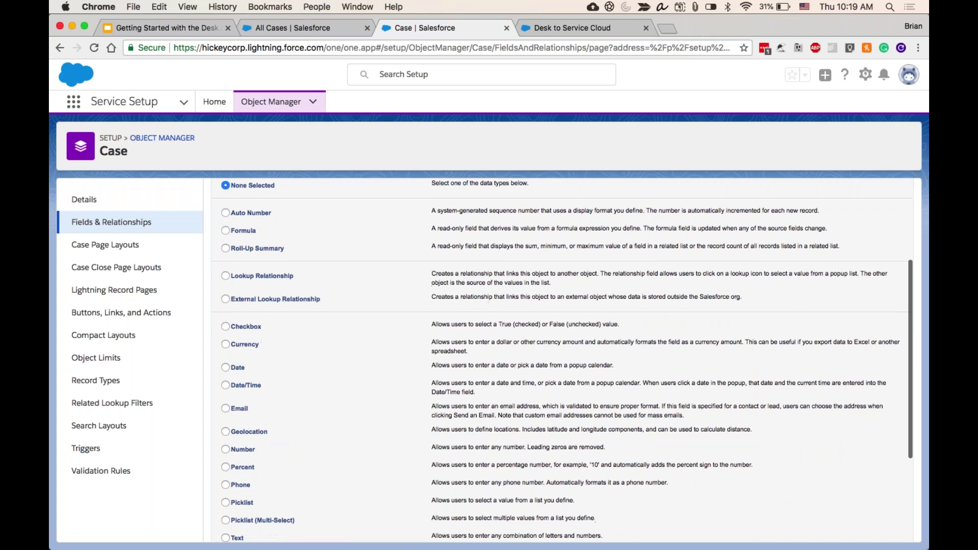
scroll(280, 347, down, 1)
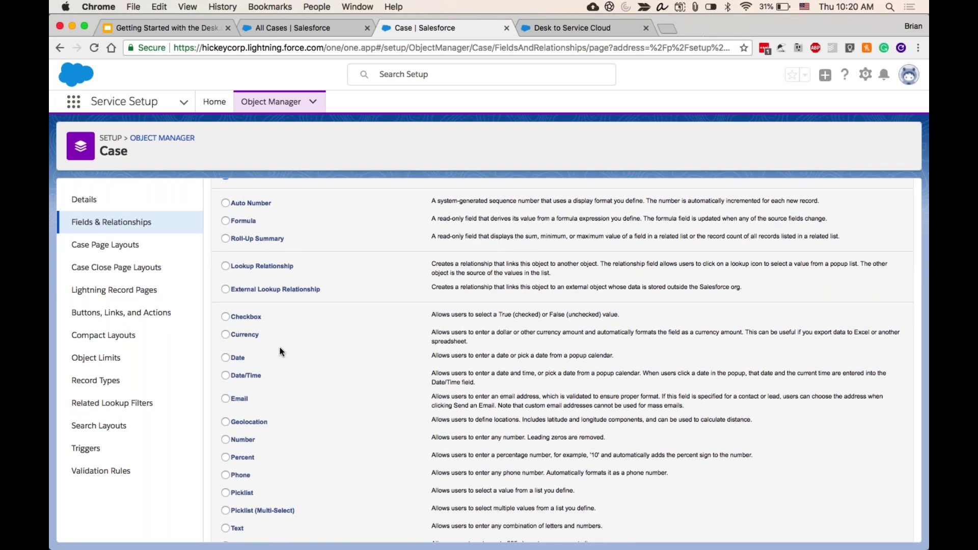
scroll(279, 347, up, 1)
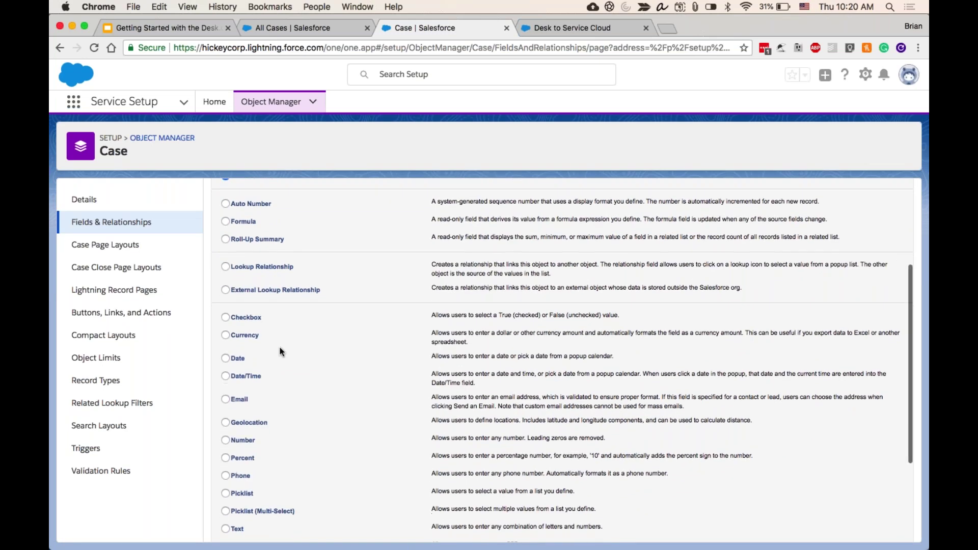
scroll(314, 377, up, 3)
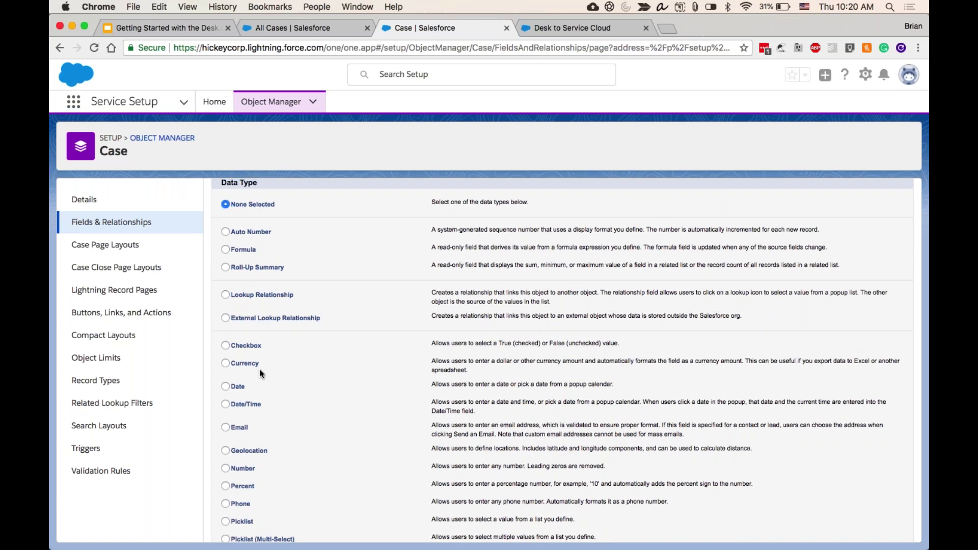
click(226, 346)
scroll(308, 363, down, 5)
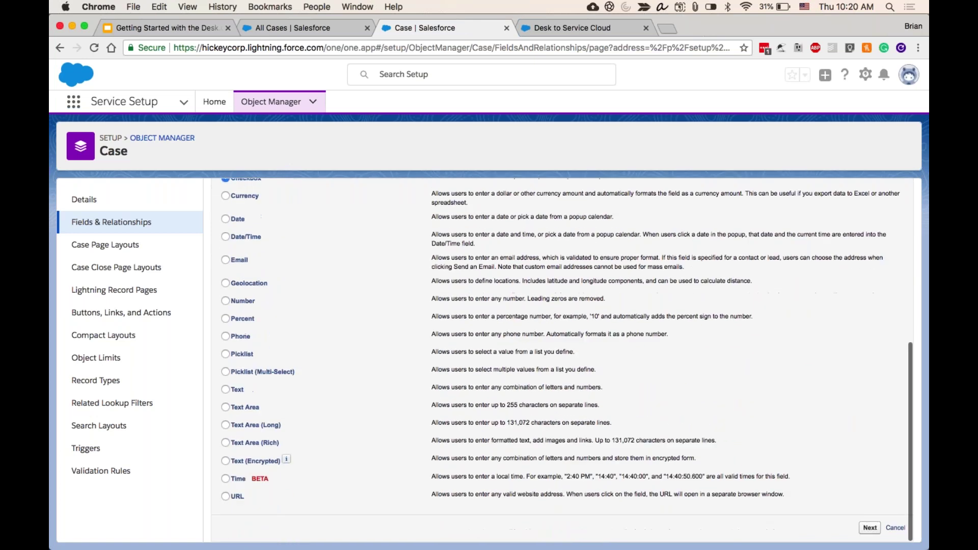
click(876, 529)
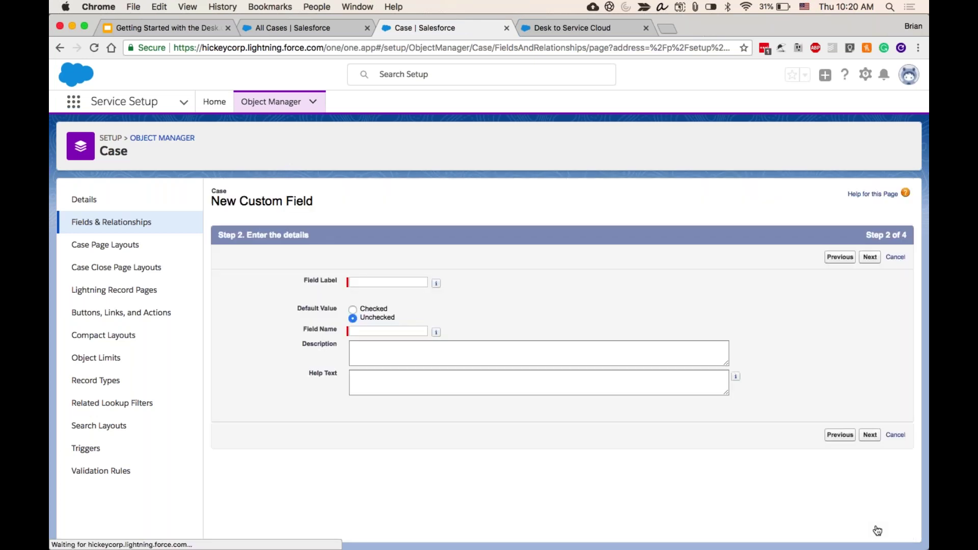
- Enter 'VIP Customer' as the field label, keeping the auto-filled VIPCustomer field name and Unchecked default
click(364, 283)
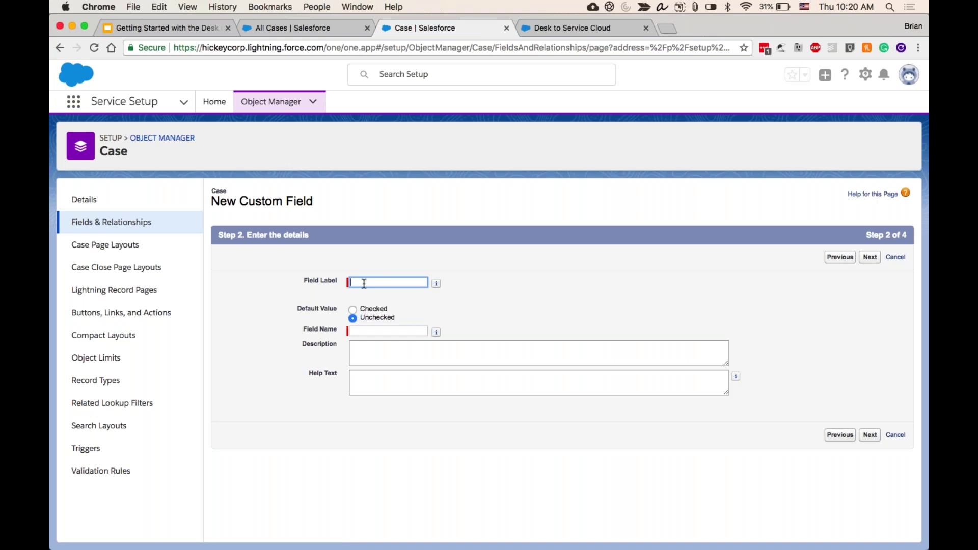
text(VIP Customer)
click(445, 305)
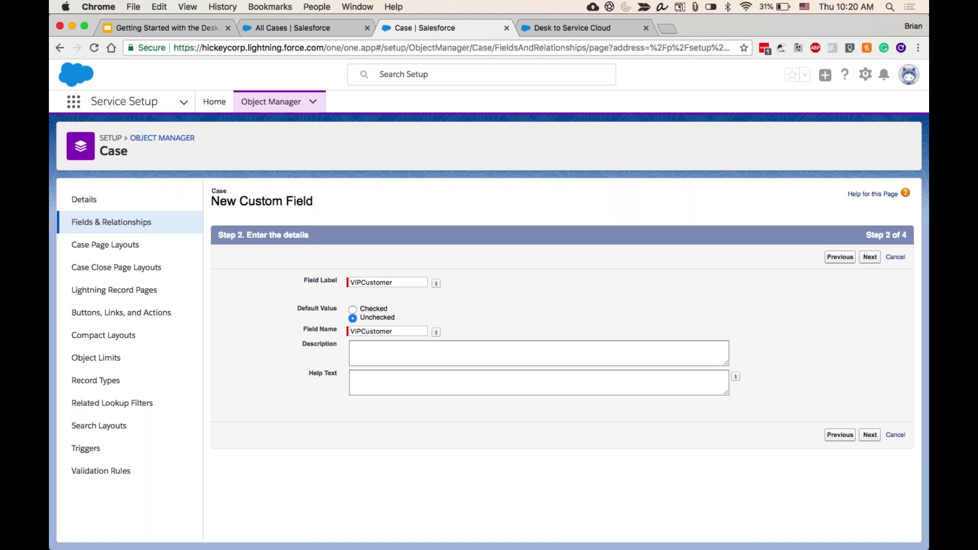
click(392, 331)
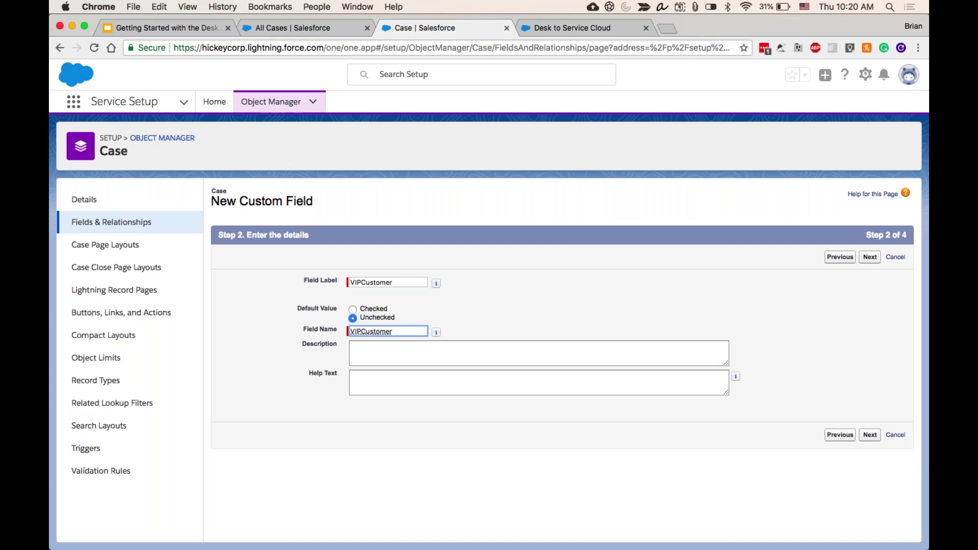
click(501, 293)
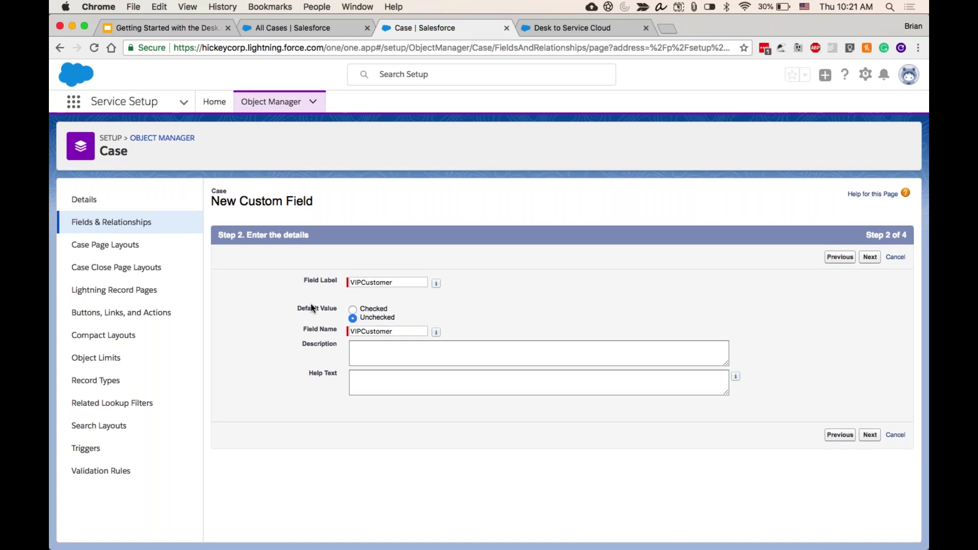
drag(311, 305, 338, 311)
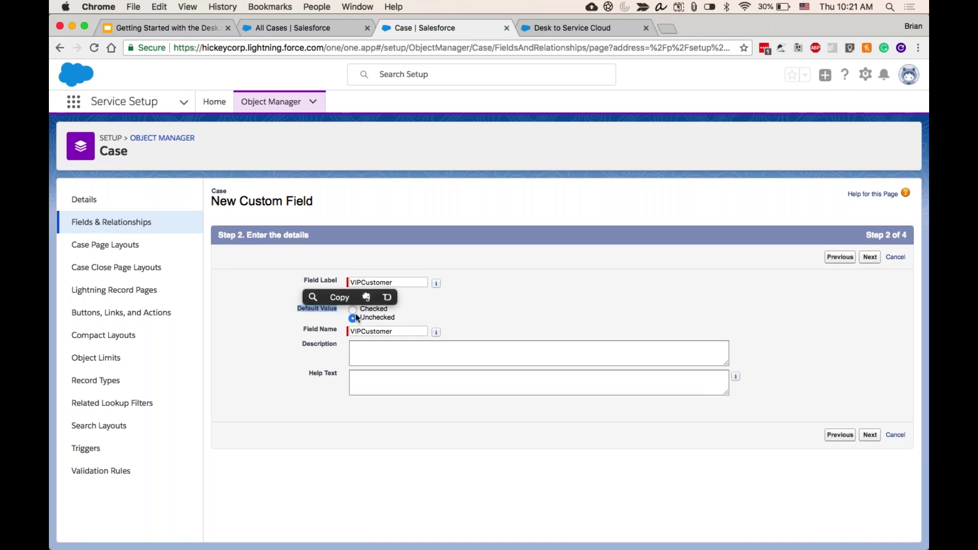
- Set the field description to 'Has this customer purchased VIP Access?' and continue
click(372, 349)
text(Is this cu)
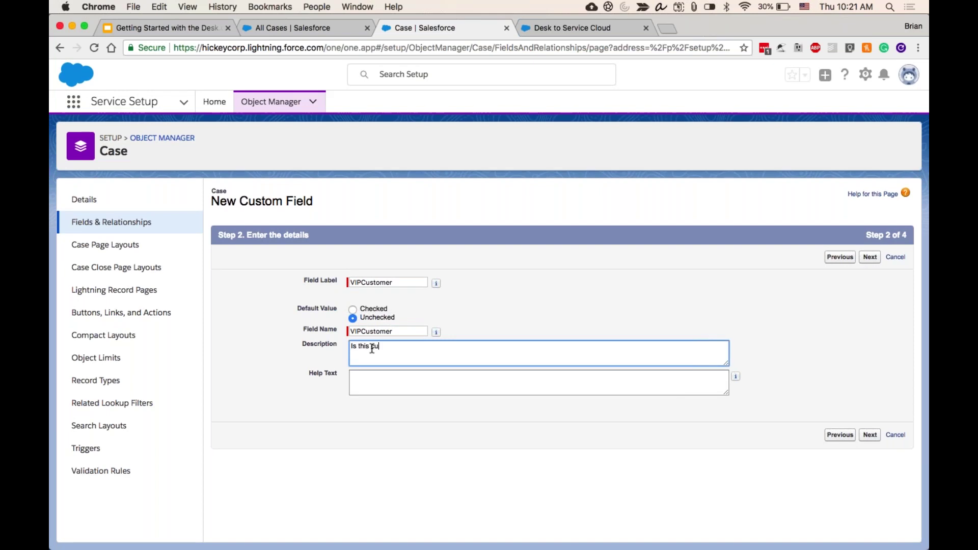
text(stomer a)
key(BackSpace)
key(BackSpace)
key(super+a)
text(Has this customer purchased VIP Access?)
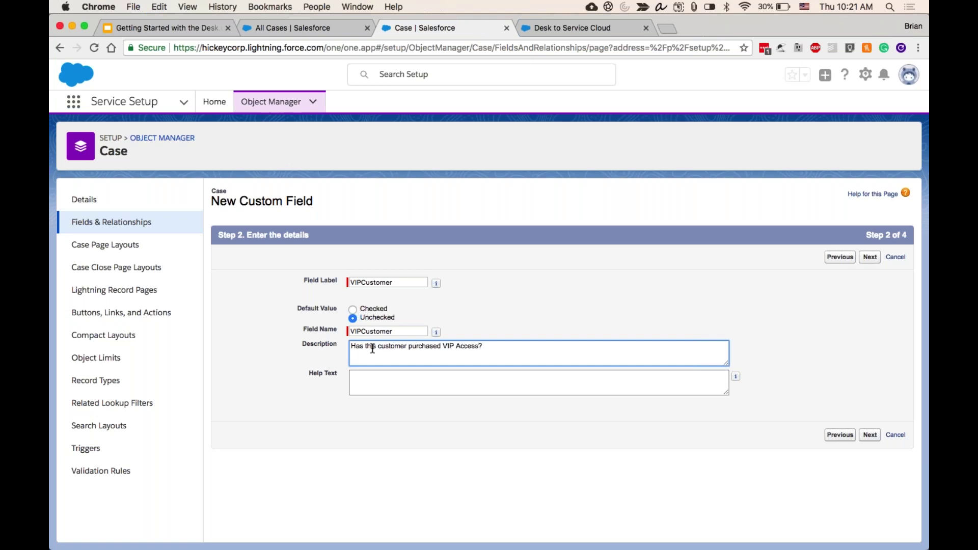
click(871, 259)
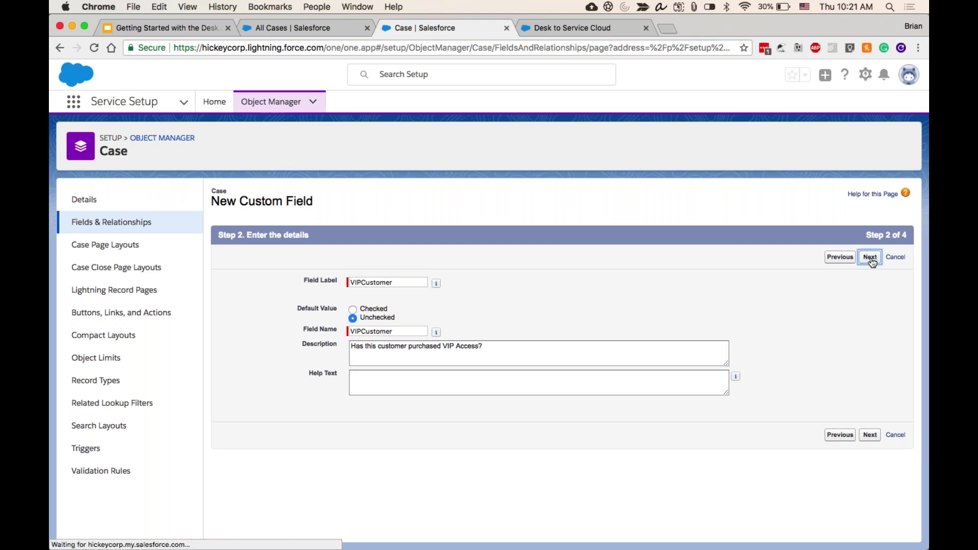
- Make VIPCustomer invisible to Contract Manager, Marketing User, Read Only and Solution Manager profiles
scroll(752, 284, down, 3)
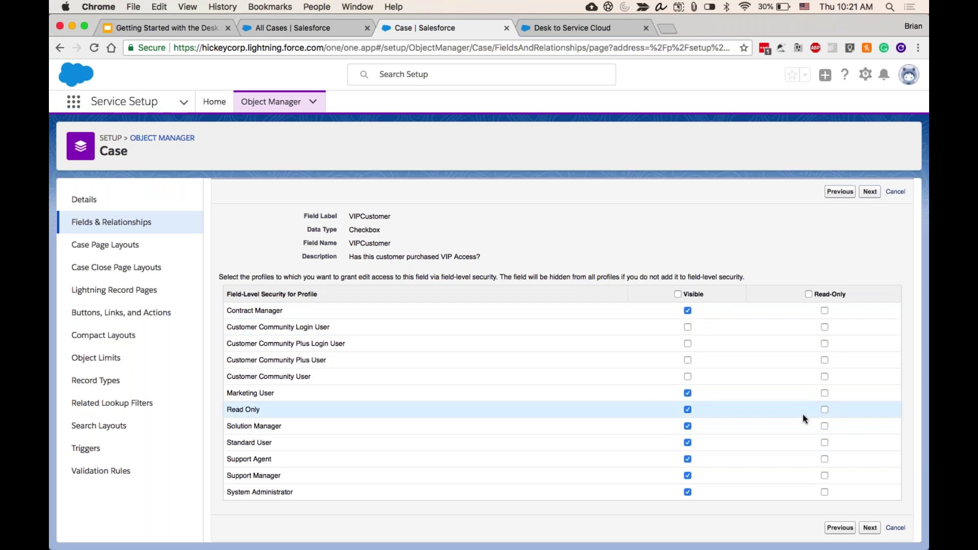
click(688, 309)
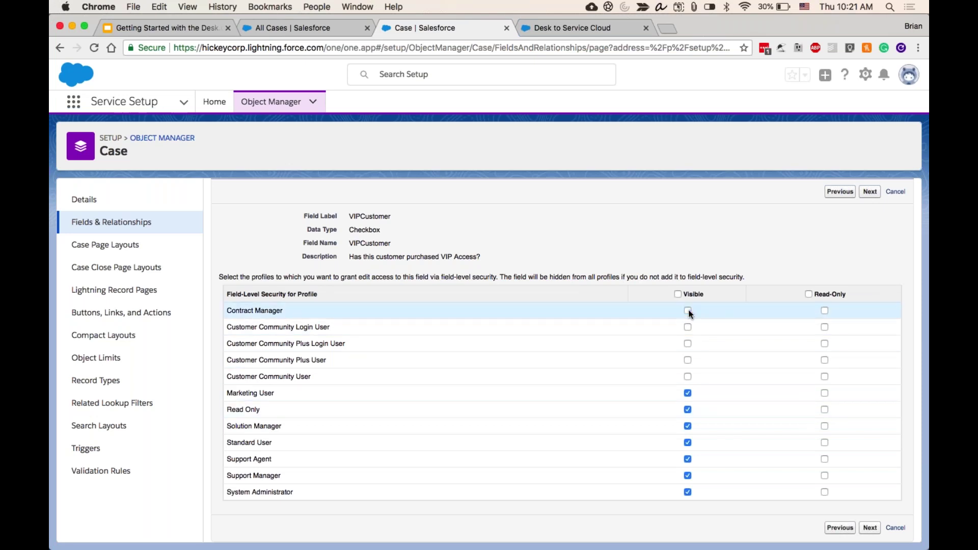
click(688, 394)
click(687, 410)
click(688, 427)
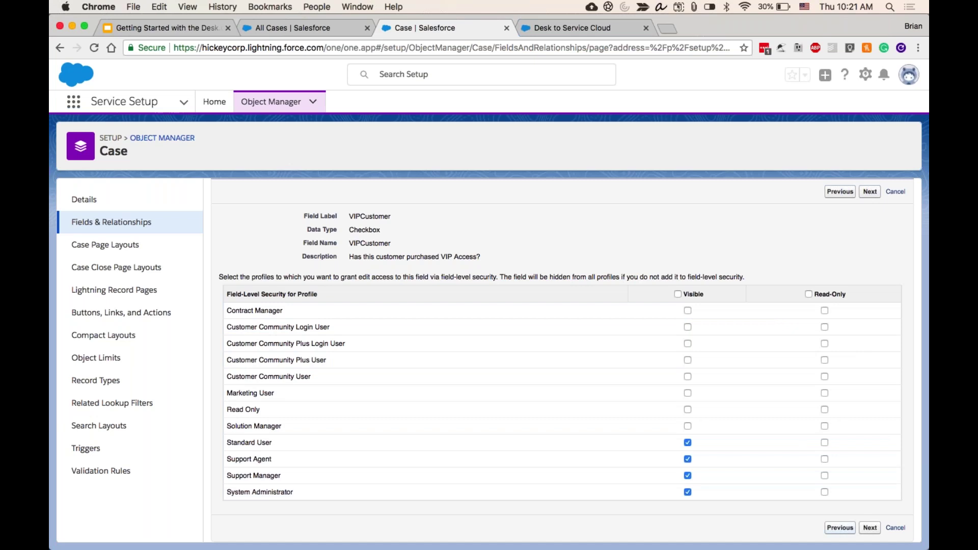
click(870, 529)
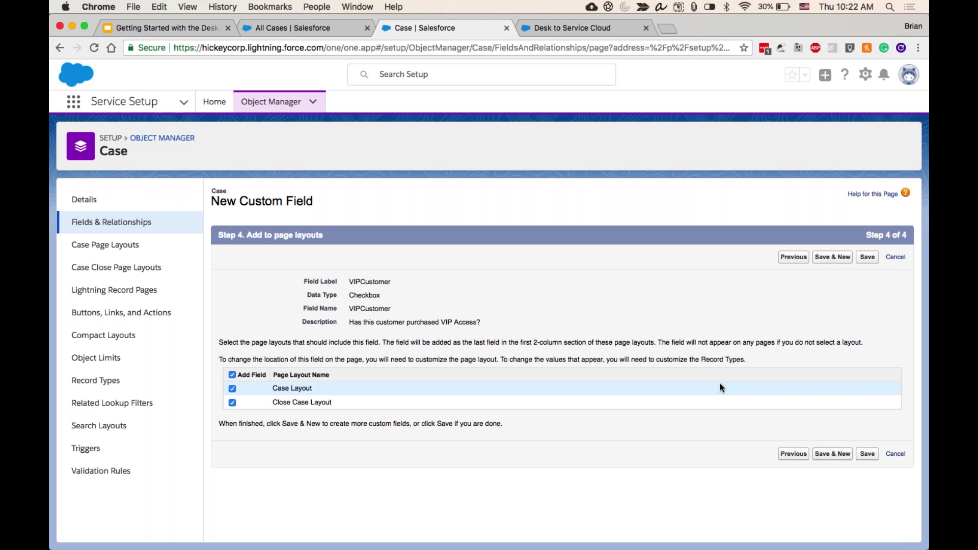
- Save the VIPCustomer field on both Case layouts and open the App Launcher
click(868, 454)
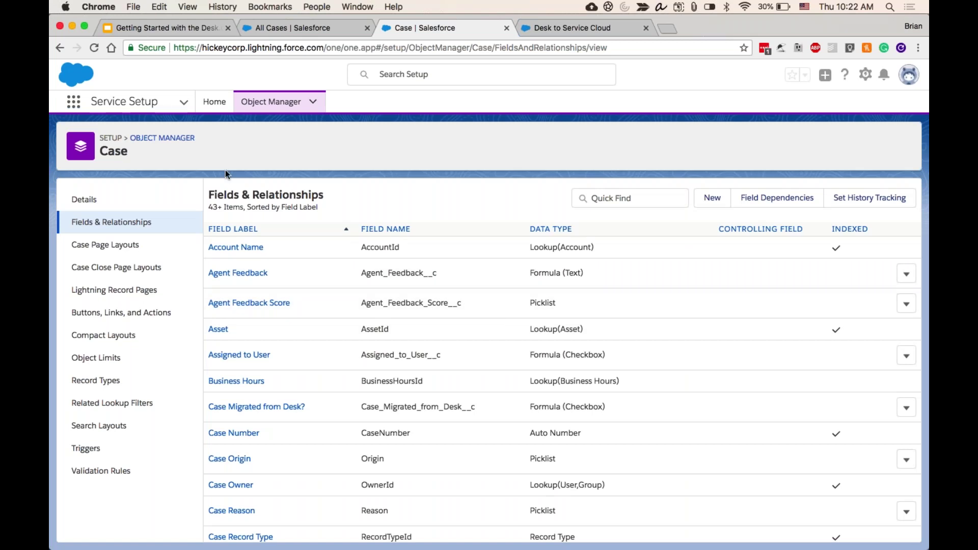
click(77, 103)
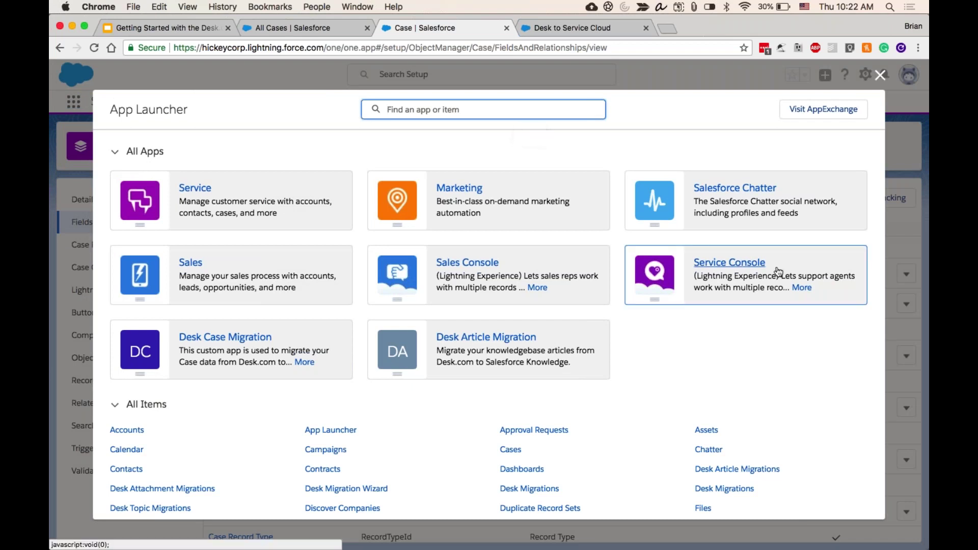
- Search the App Launcher for 'conso' and launch the Service Console app
text(con)
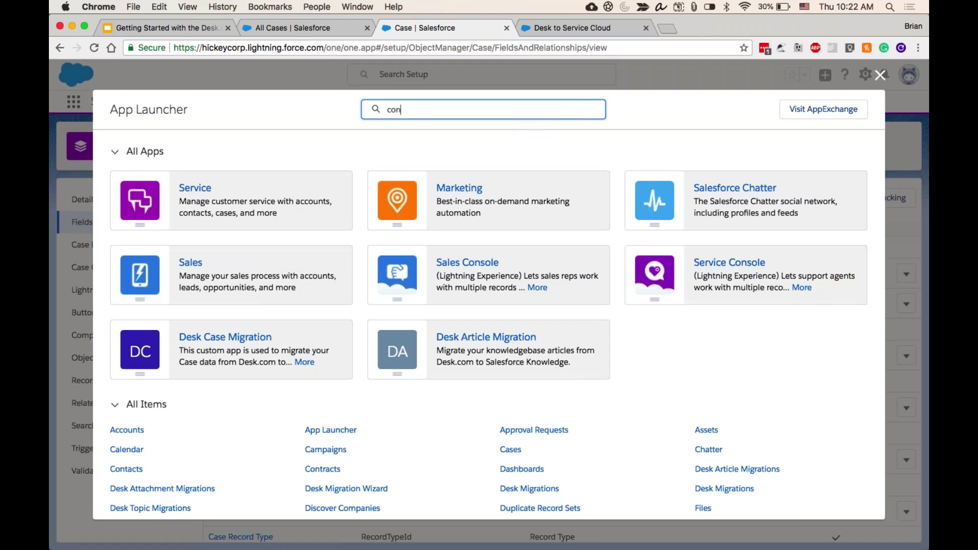
text(so)
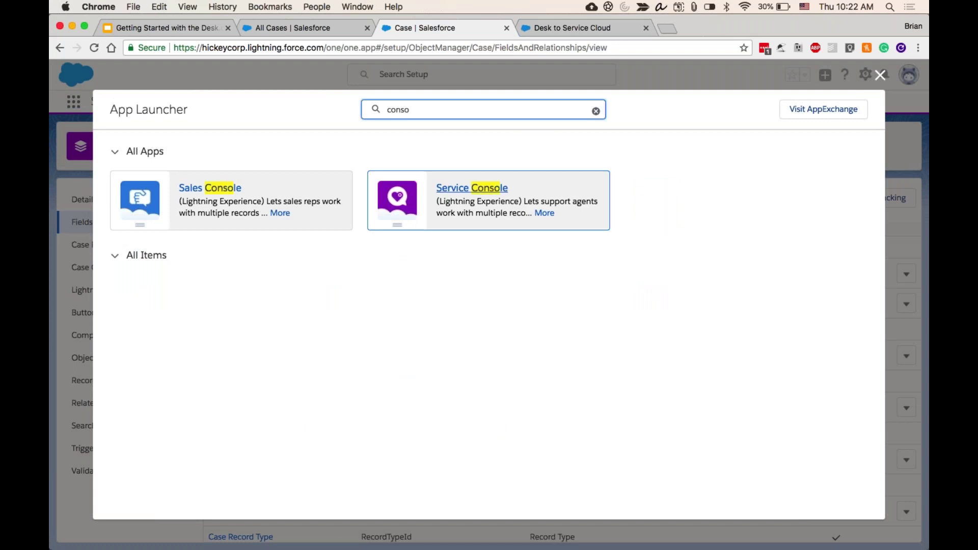
click(554, 212)
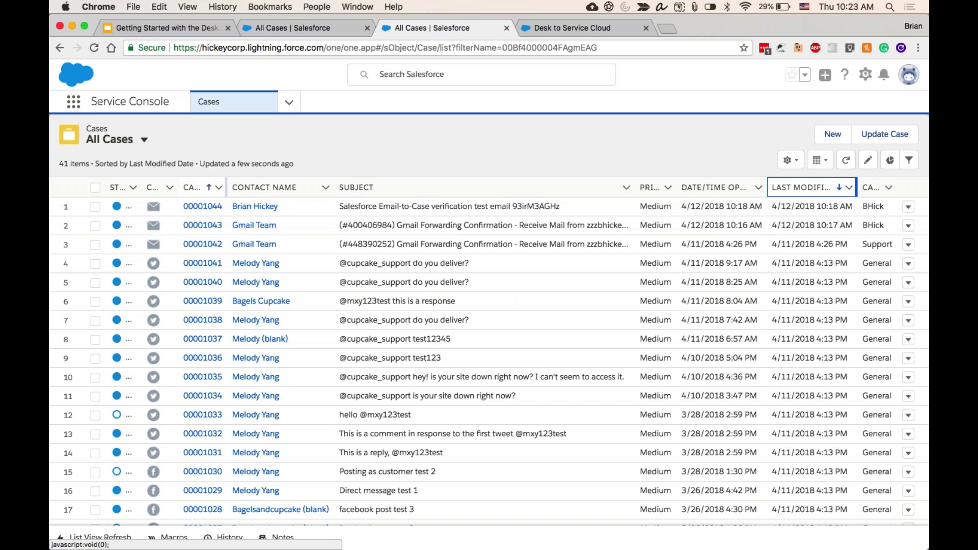
- Open case 00001044 and scroll through its Details, including the unchecked VIPCustomer box
click(203, 207)
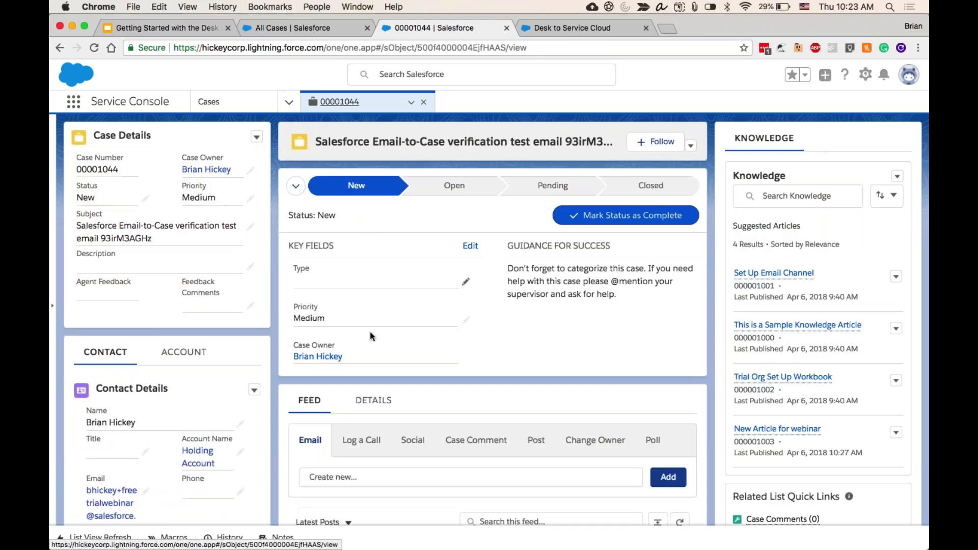
click(374, 400)
scroll(374, 400, down, 3)
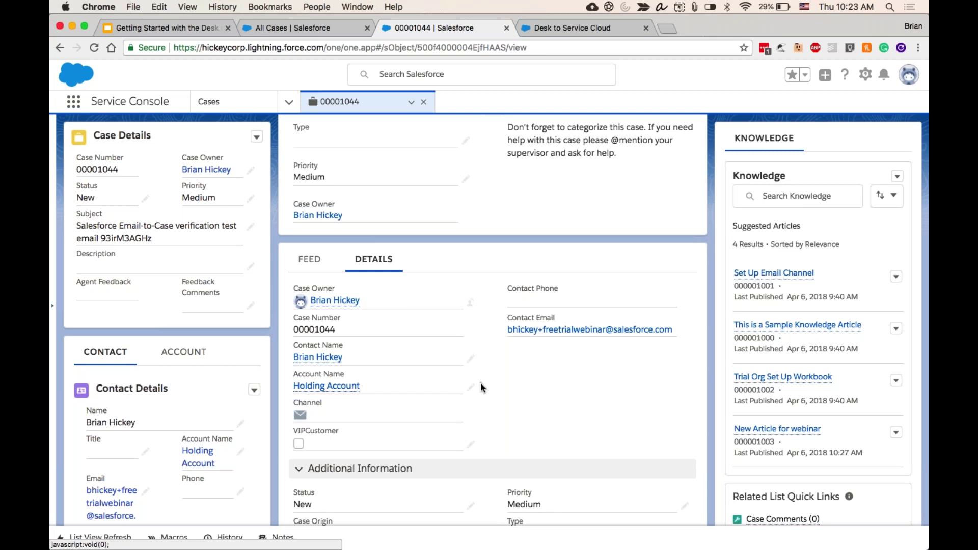
scroll(405, 310, down, 1)
scroll(565, 425, down, 2)
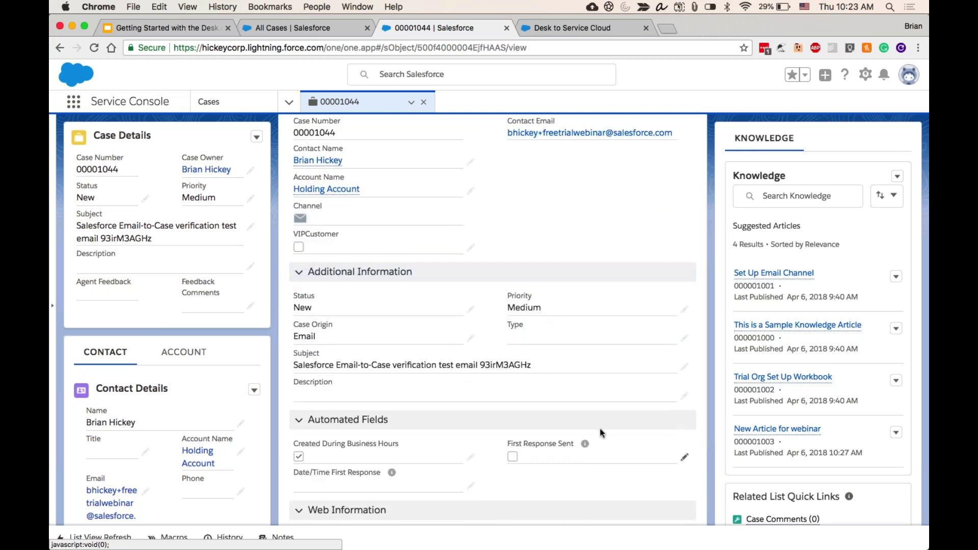
scroll(569, 382, up, 4)
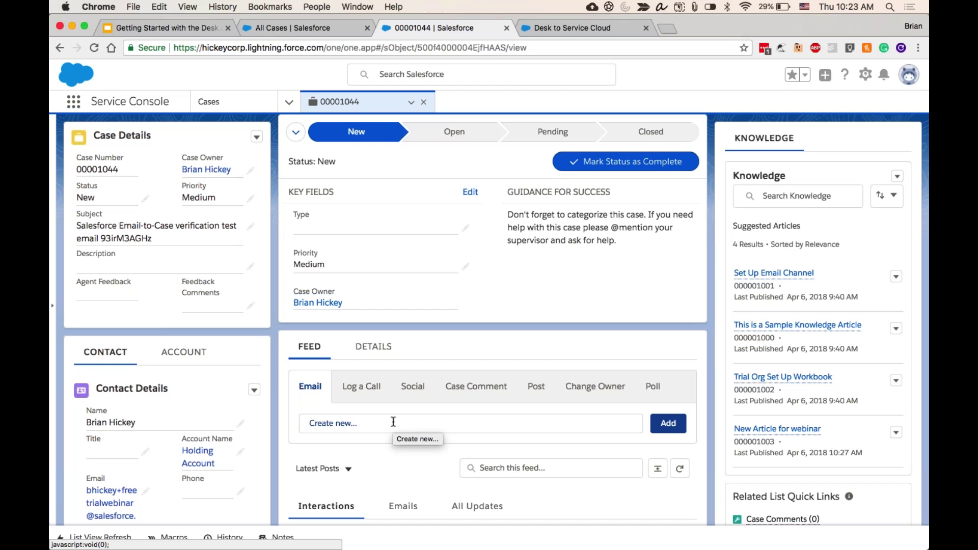
- Start an email reply on case 00001044 with the caret in the email body
click(393, 421)
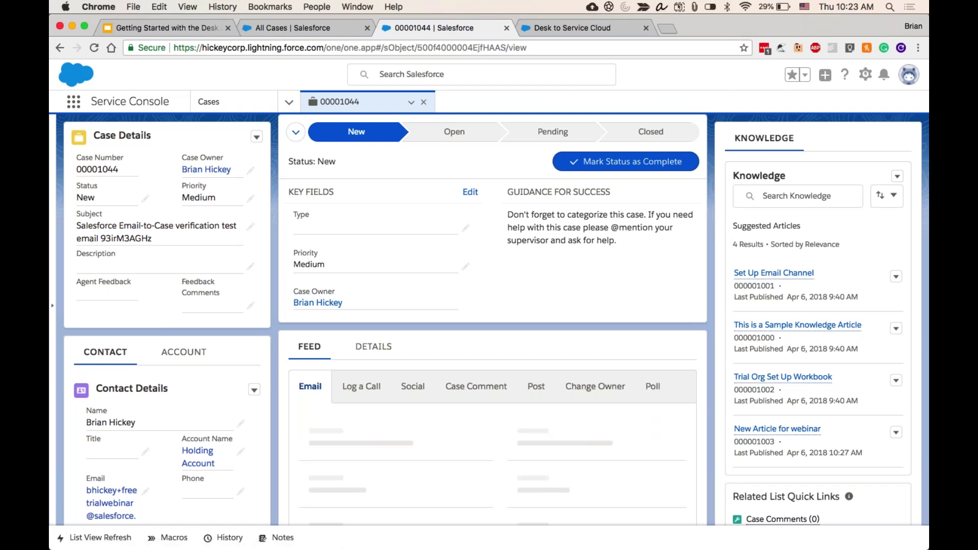
click(403, 324)
click(324, 350)
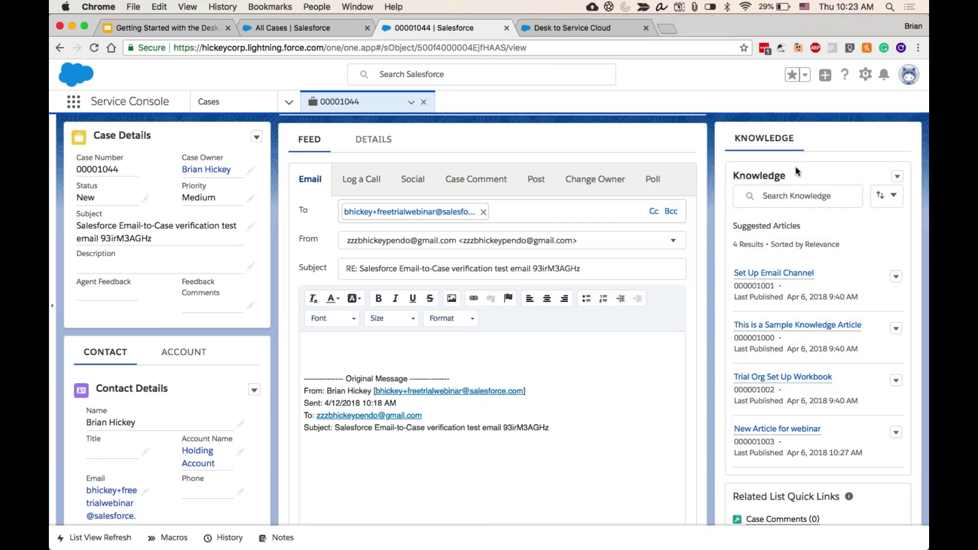
- Search Knowledge for 'smart fridge' and, finding nothing, start a new Knowledge article
click(782, 199)
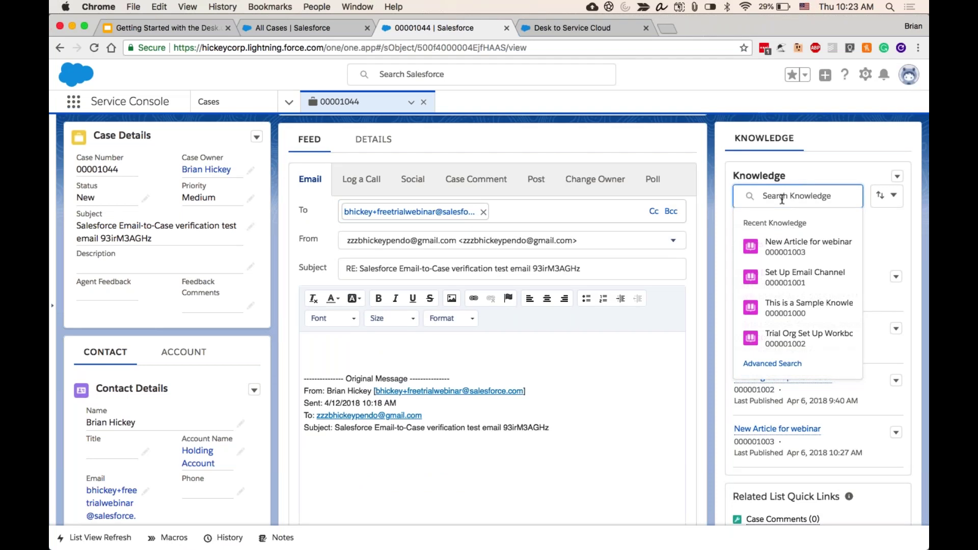
text(smart f)
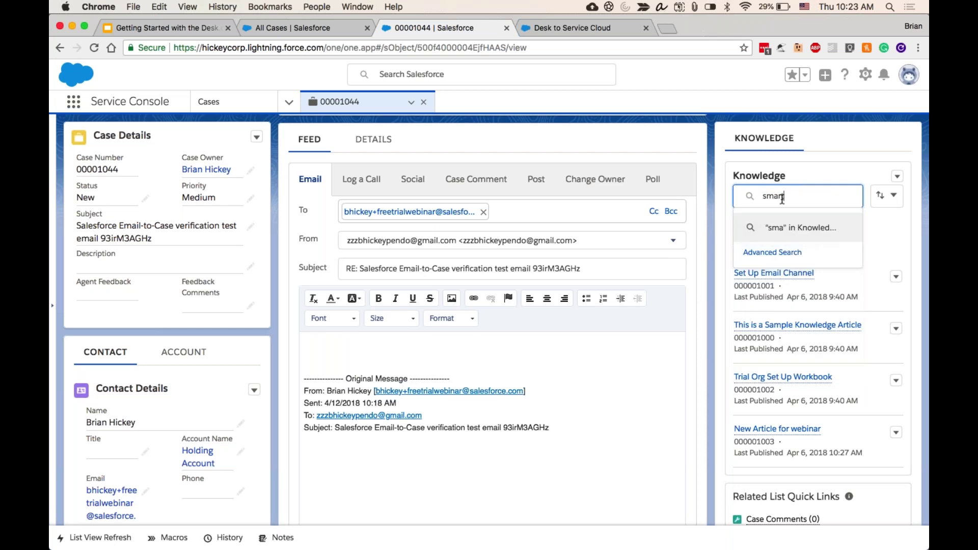
text(ridge)
key(Return)
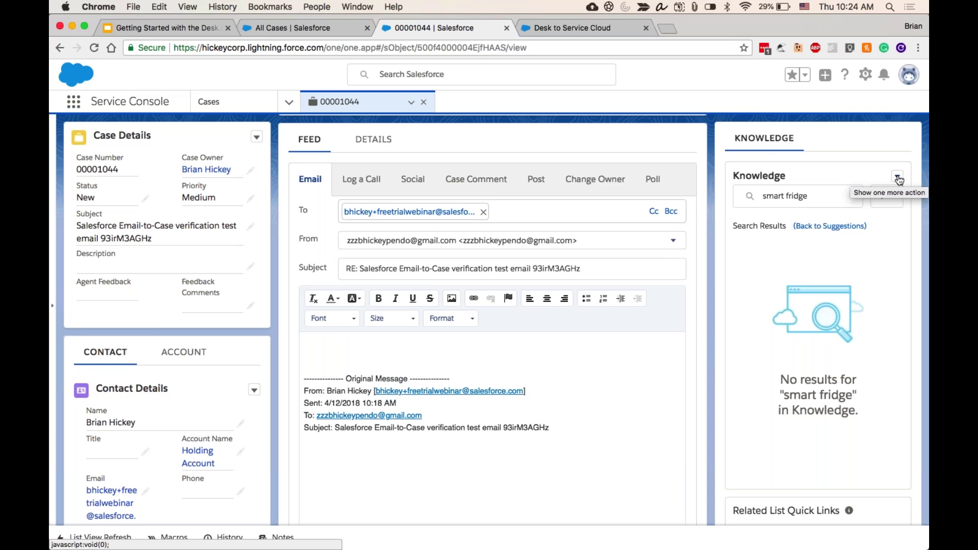
click(897, 178)
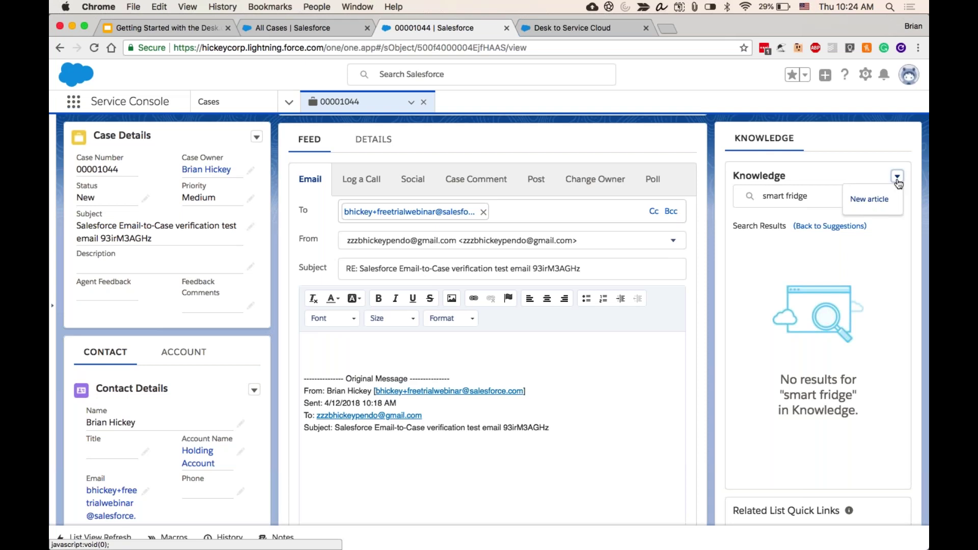
click(882, 199)
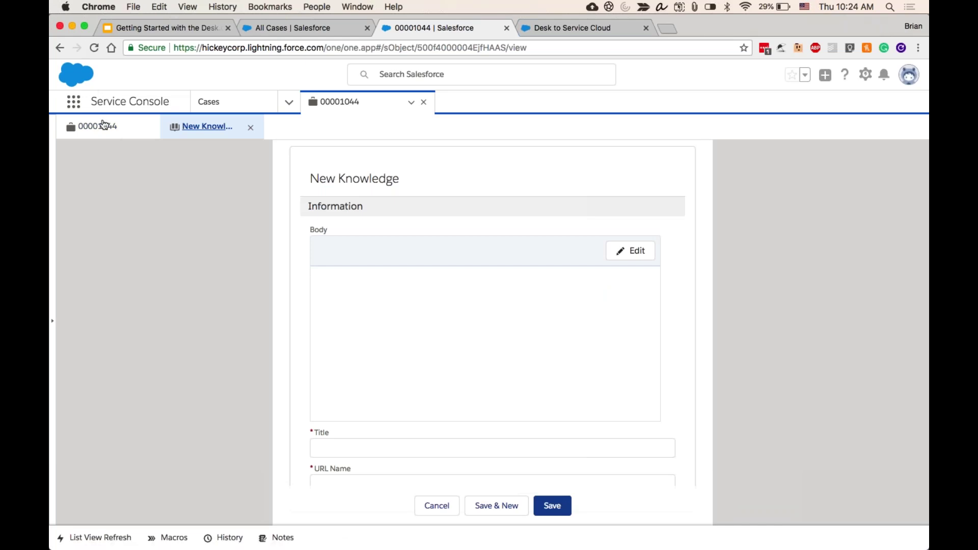
- Title the new article 'Smart Fridge' with the URL name Smart-Fridge
click(105, 126)
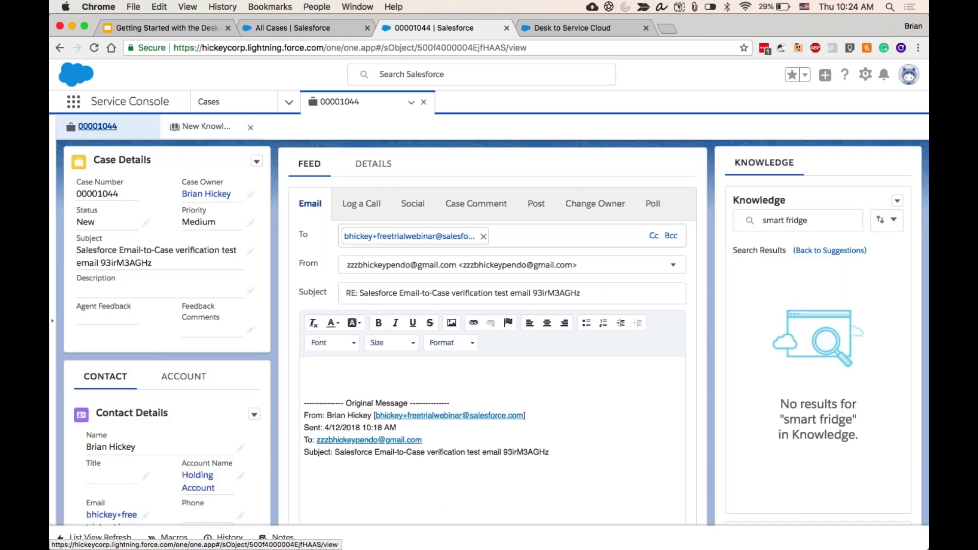
click(196, 126)
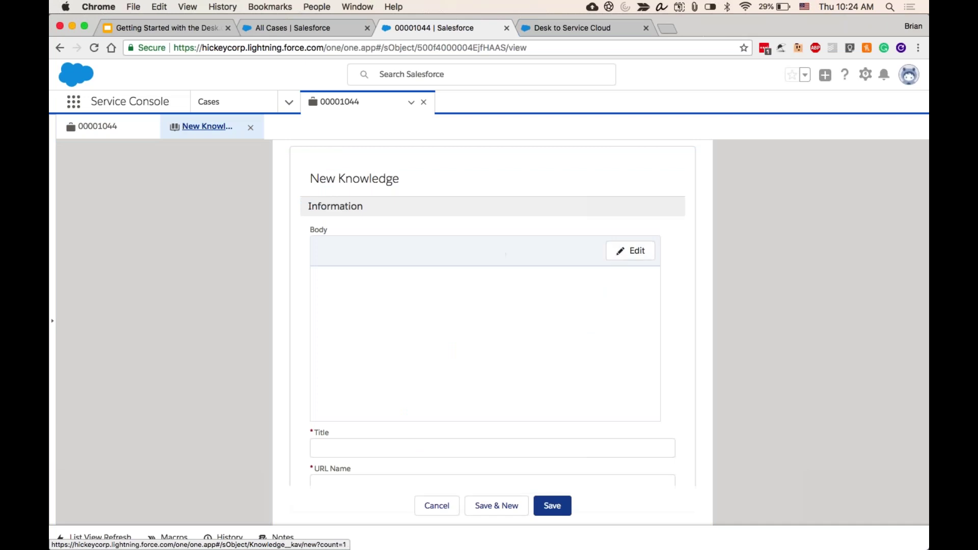
click(318, 448)
text(Smart Fridge)
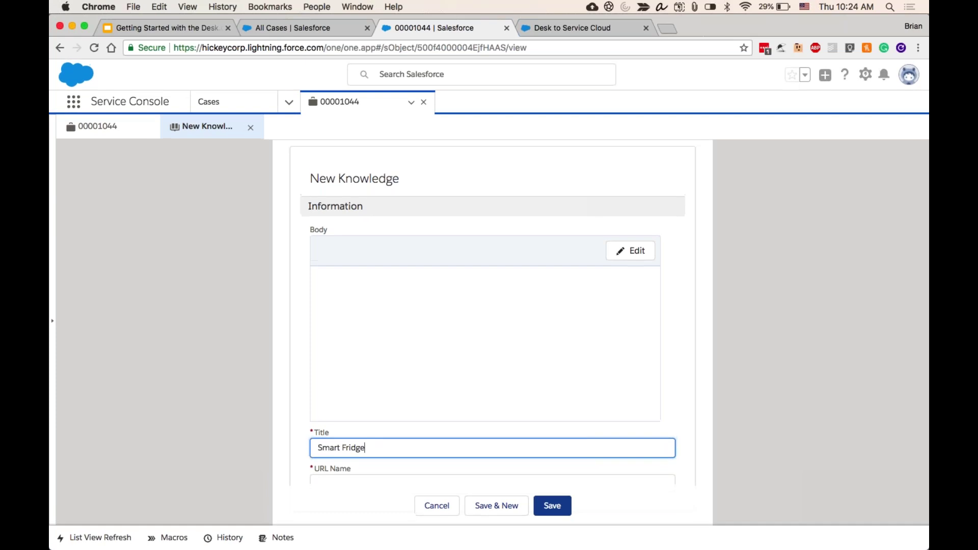
click(408, 332)
click(445, 480)
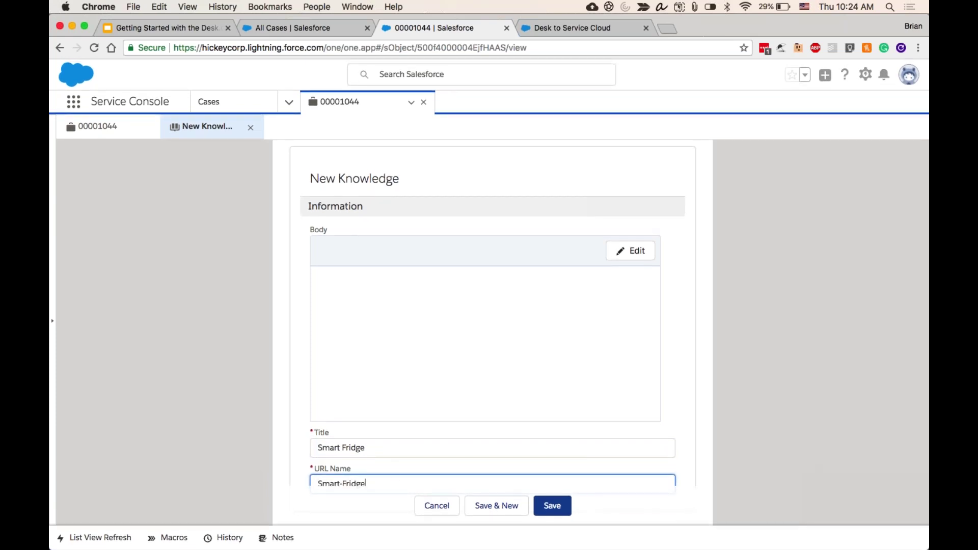
- Write the body 'Here is all the information you'd need to know more about Smart Fridges.', highlight it cyan, and save
click(637, 261)
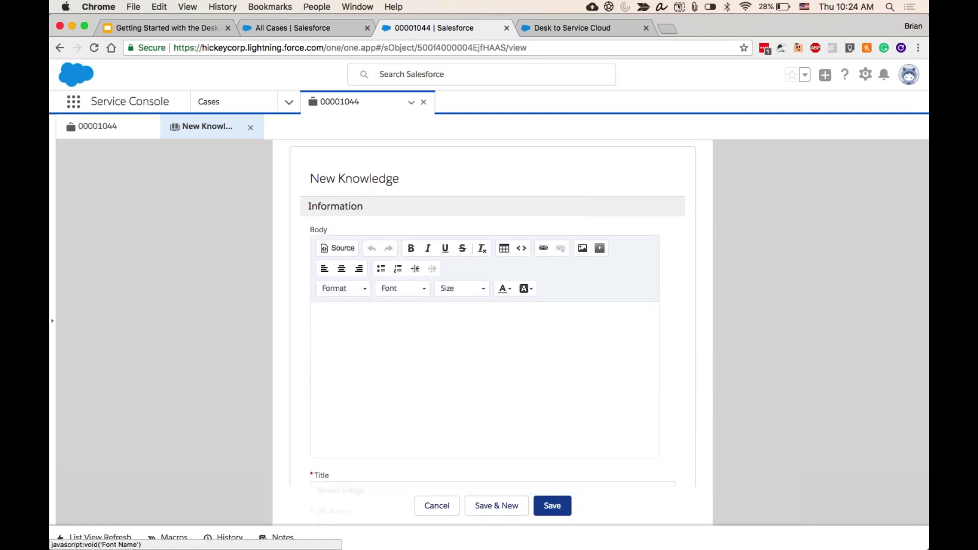
text(Here is al)
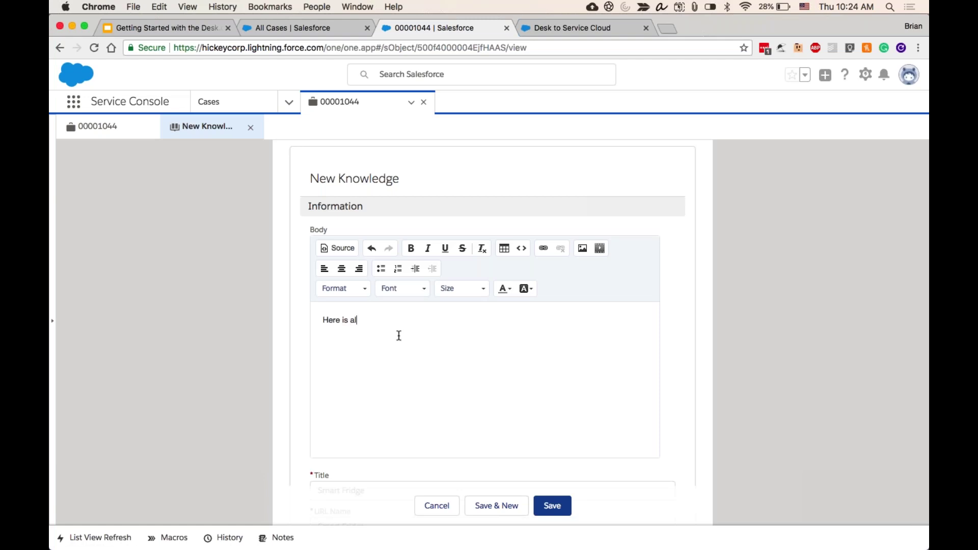
text(l the information you'd need to know more a)
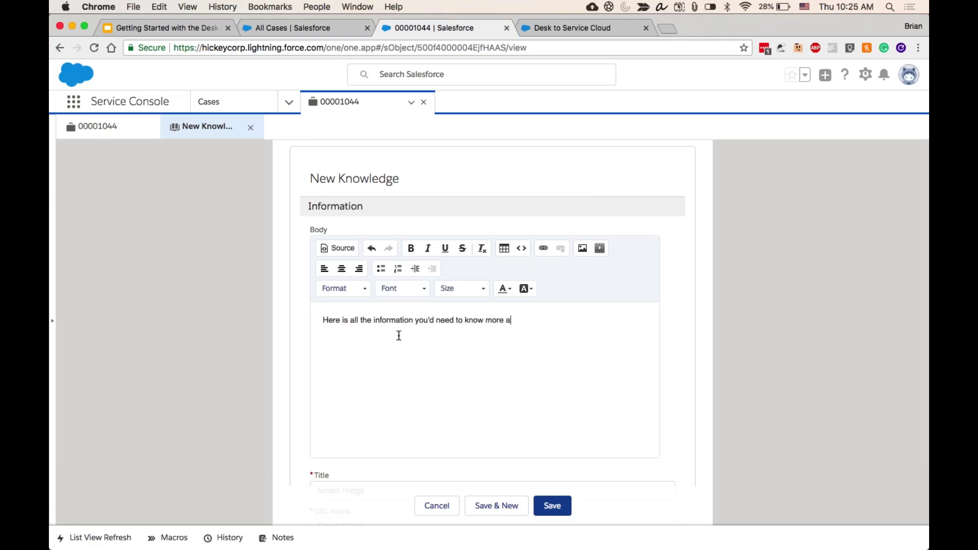
text(bout Smart Fridges.)
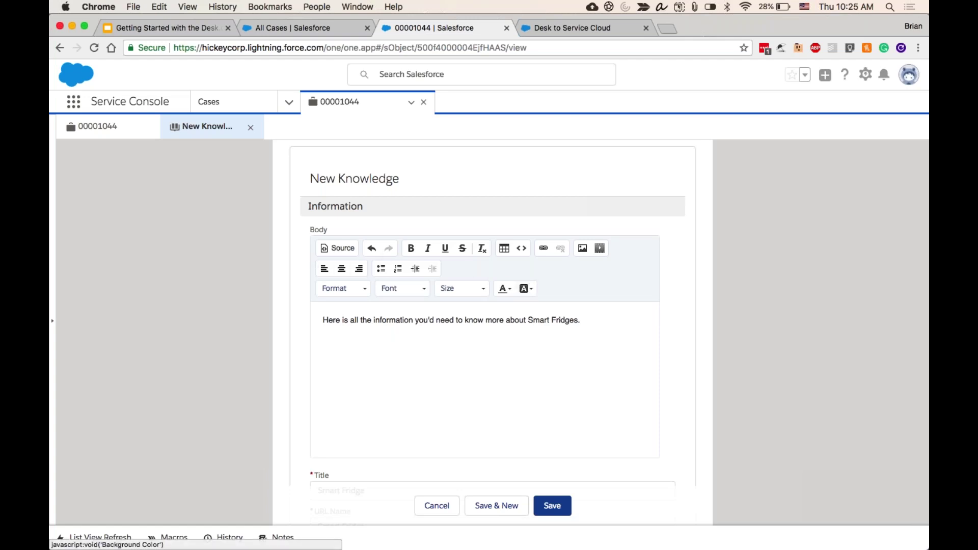
triple_click(540, 318)
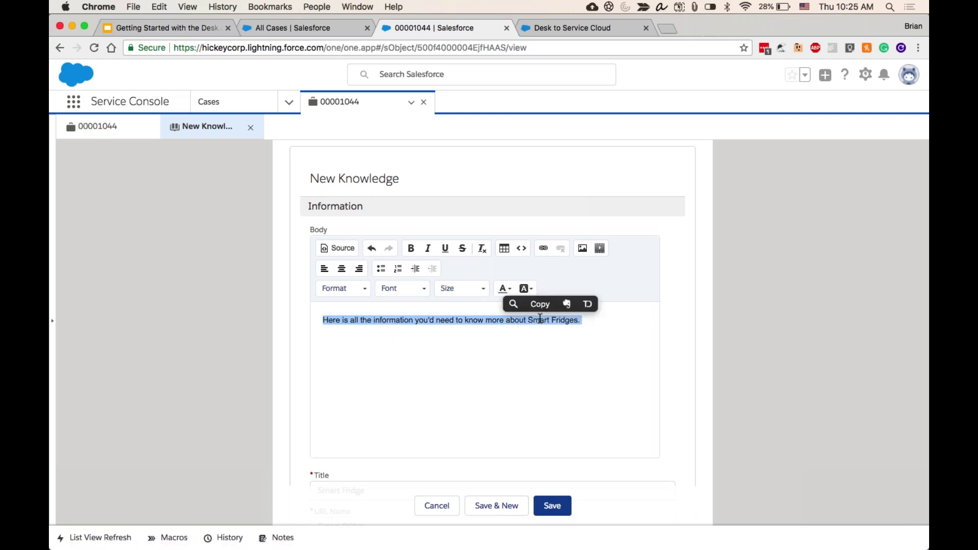
click(526, 288)
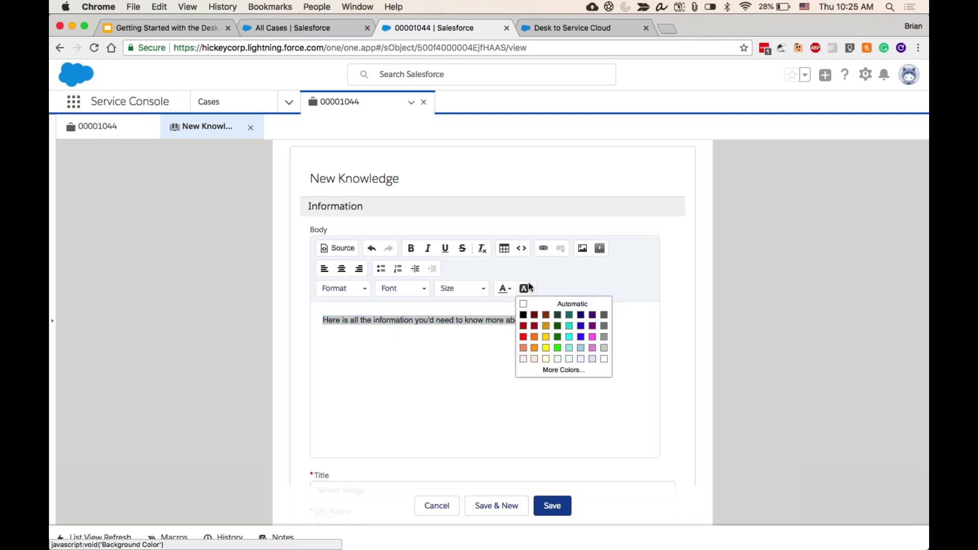
click(569, 337)
click(528, 356)
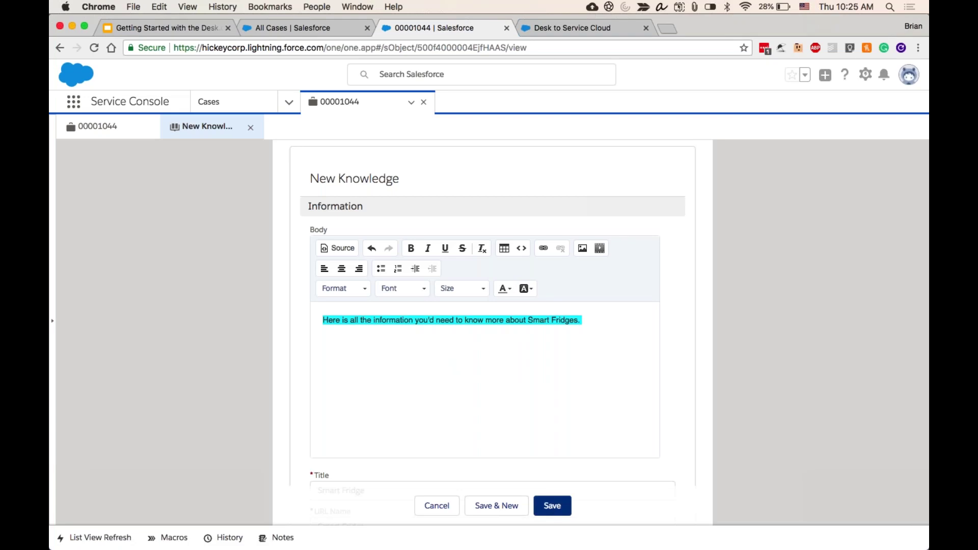
click(552, 506)
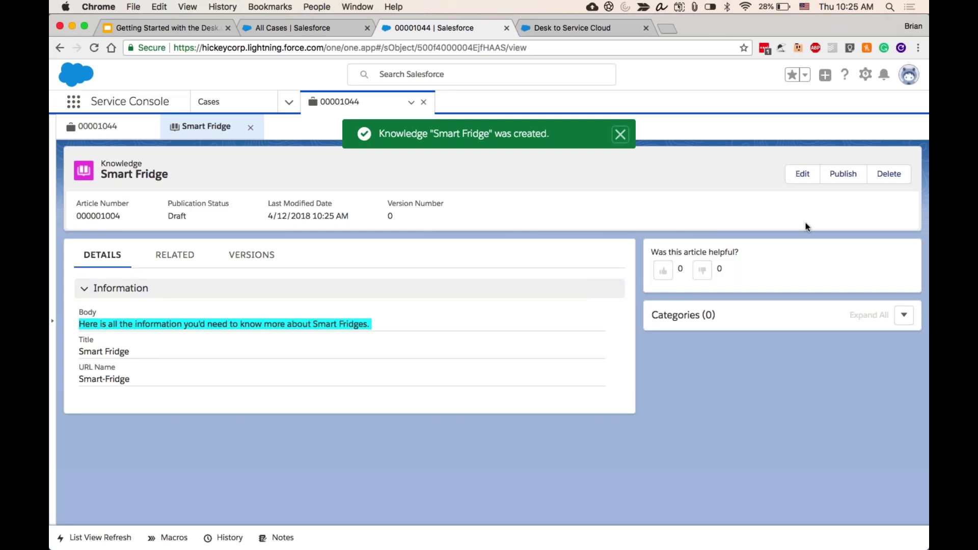
- Publish the Smart Fridge article now as Version 1 and close its subtab
click(845, 176)
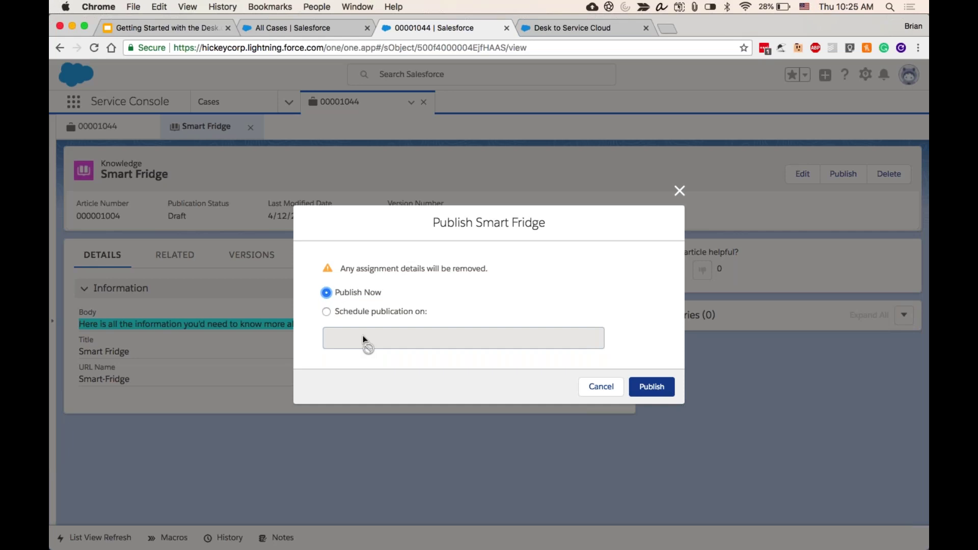
click(656, 387)
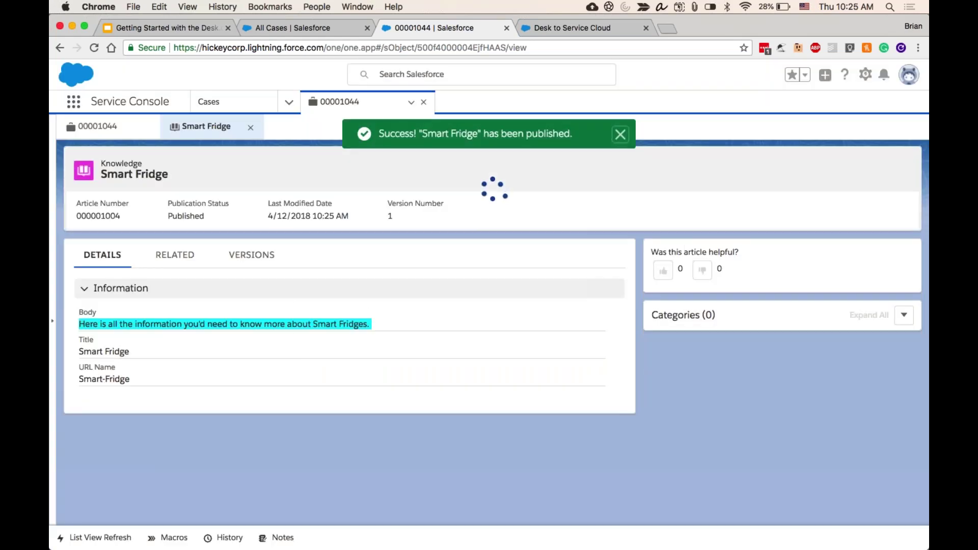
click(250, 127)
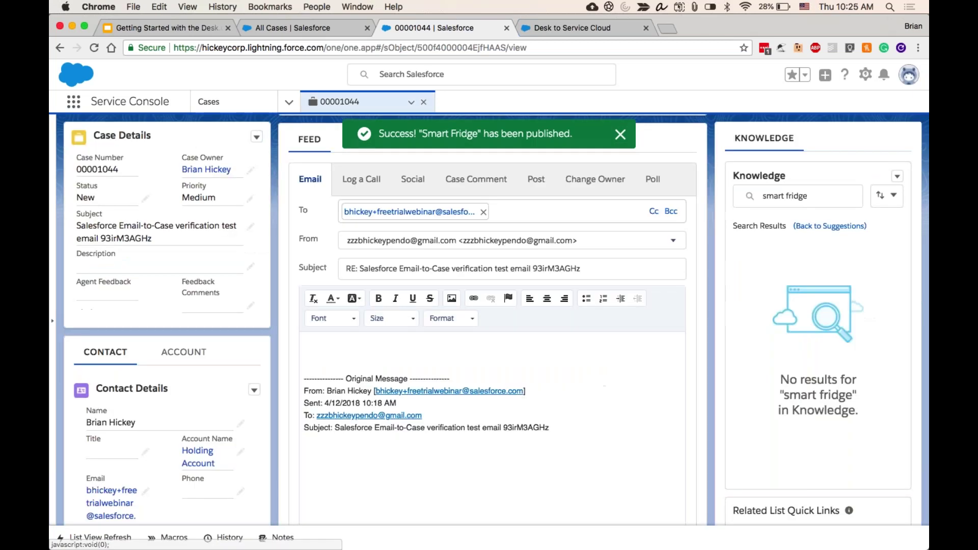
- Search Knowledge for 'smart fridge' and insert the Smart Fridge article into the email reply
click(829, 199)
key(Return)
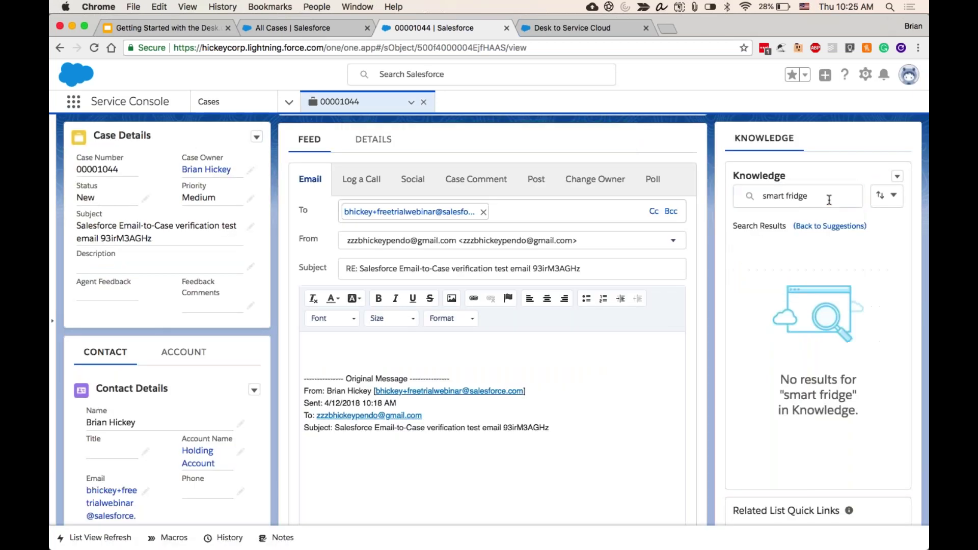
click(828, 200)
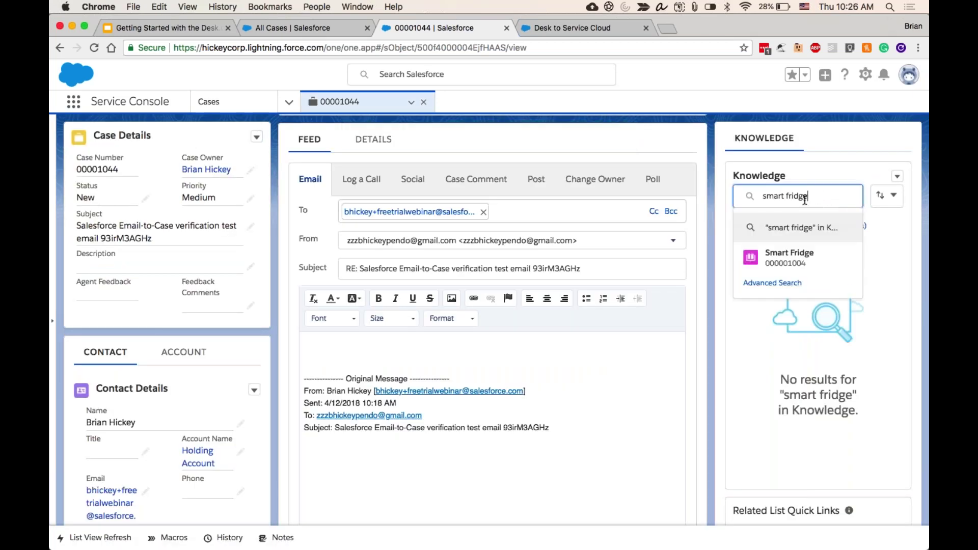
key(super+a)
text(smart fridge)
key(Return)
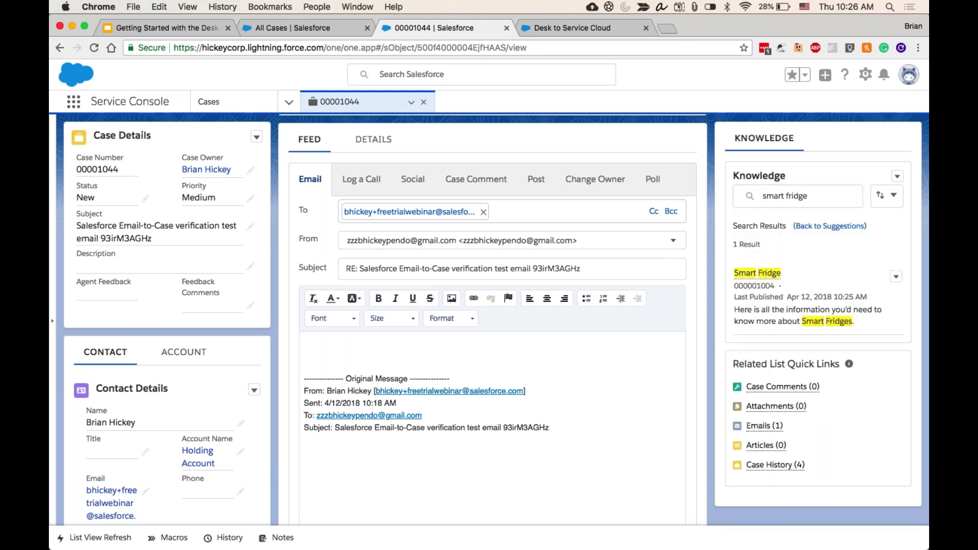
click(897, 278)
click(840, 314)
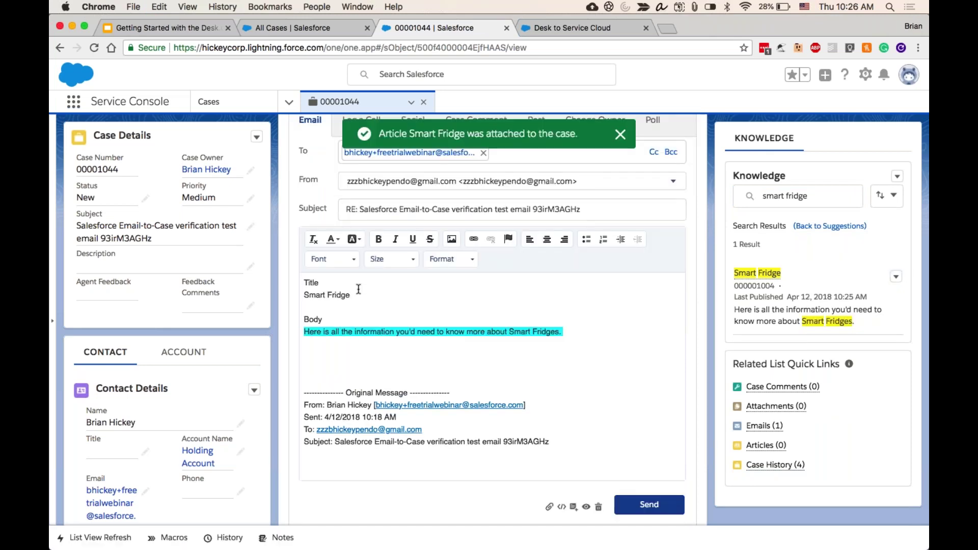
- Write a greeting to the customer and 'Here is some info about smart fridges:' above it, then send
click(302, 281)
key(Return)
key(Return)
click(302, 281)
text(Hi )
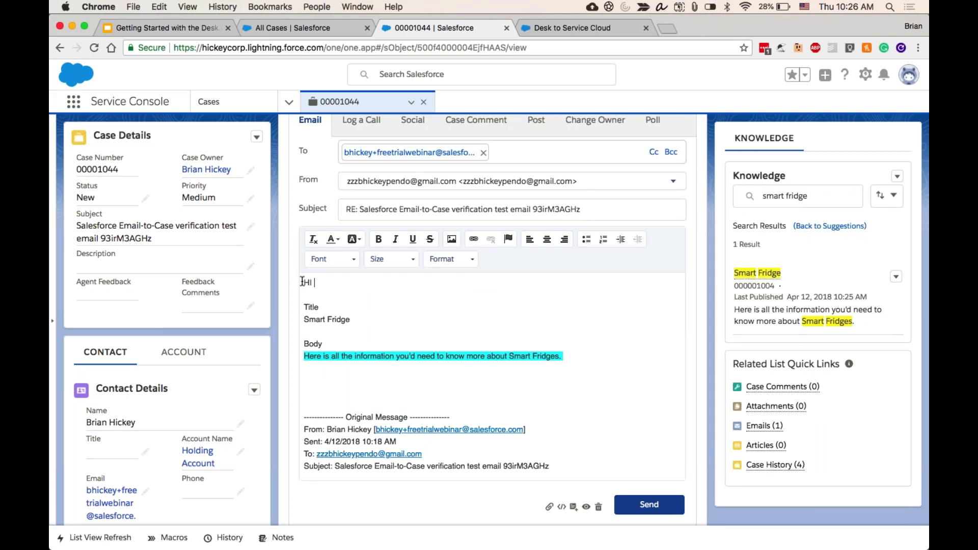
text(Brian,)
key(Return)
key(Return)
text(Here a)
key(BackSpace)
text(is some info about smart fridges:)
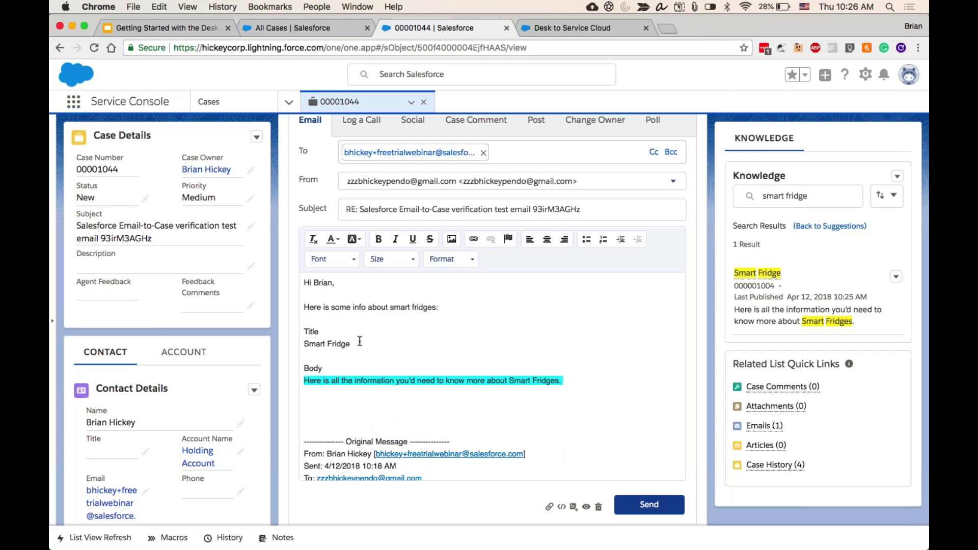
key(super+Return)
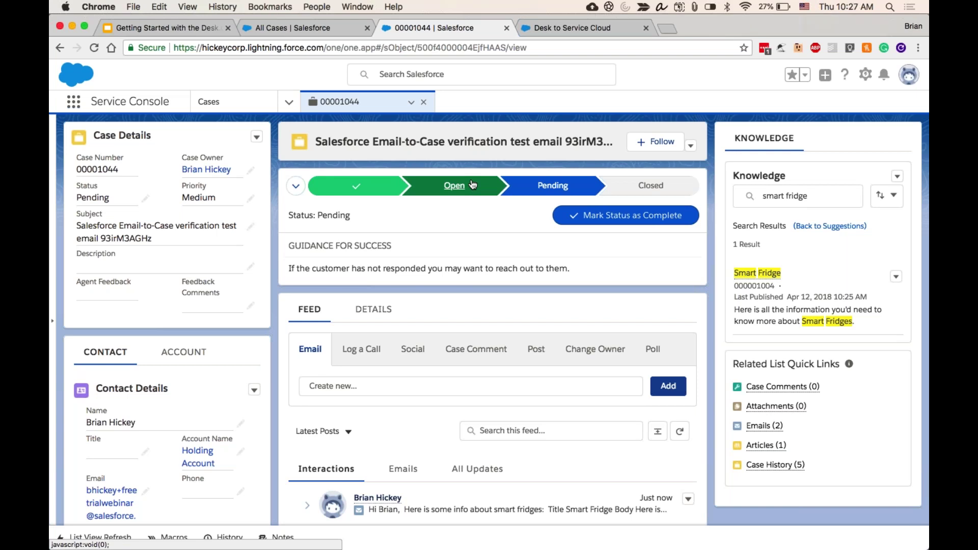
- Mark Open as the case's current status and switch to the Desk Case Migration app
click(473, 184)
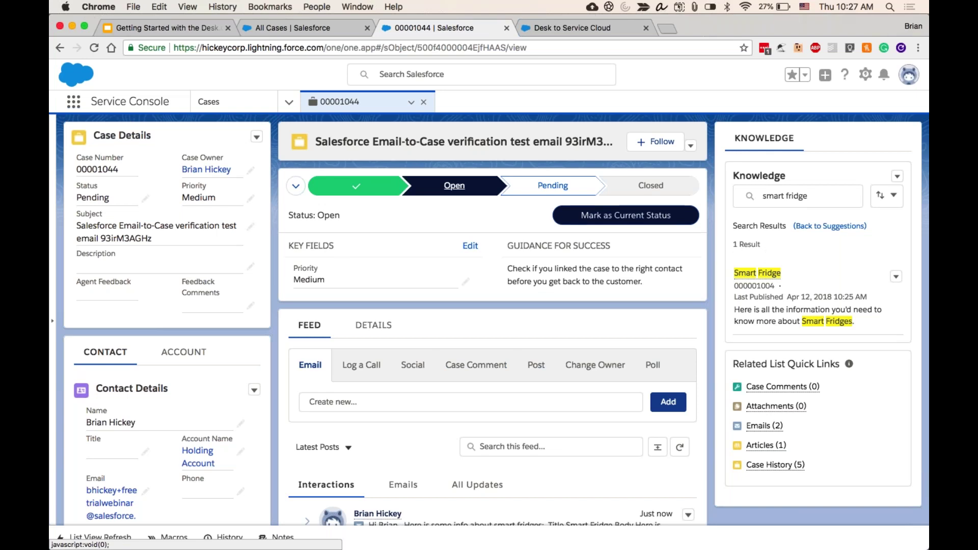
click(581, 215)
click(75, 107)
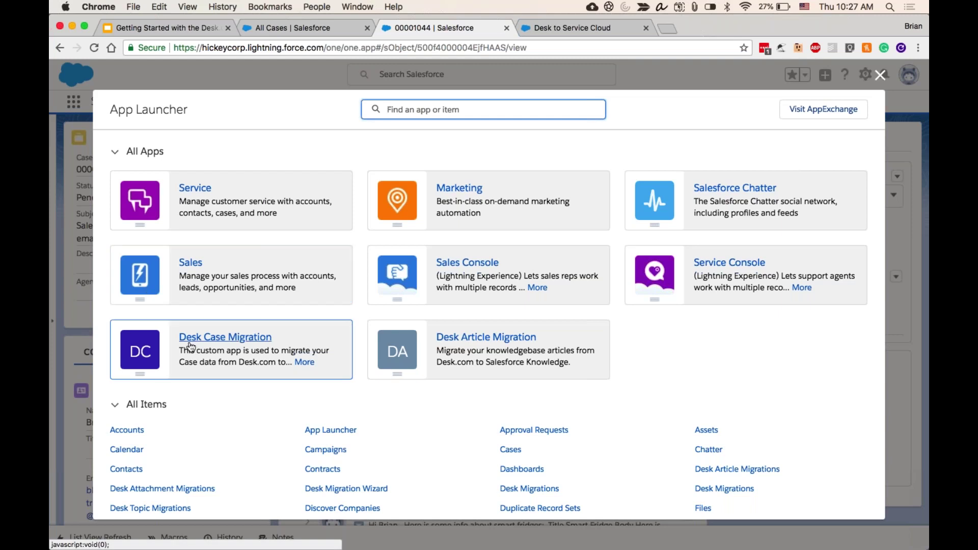
click(210, 363)
click(210, 362)
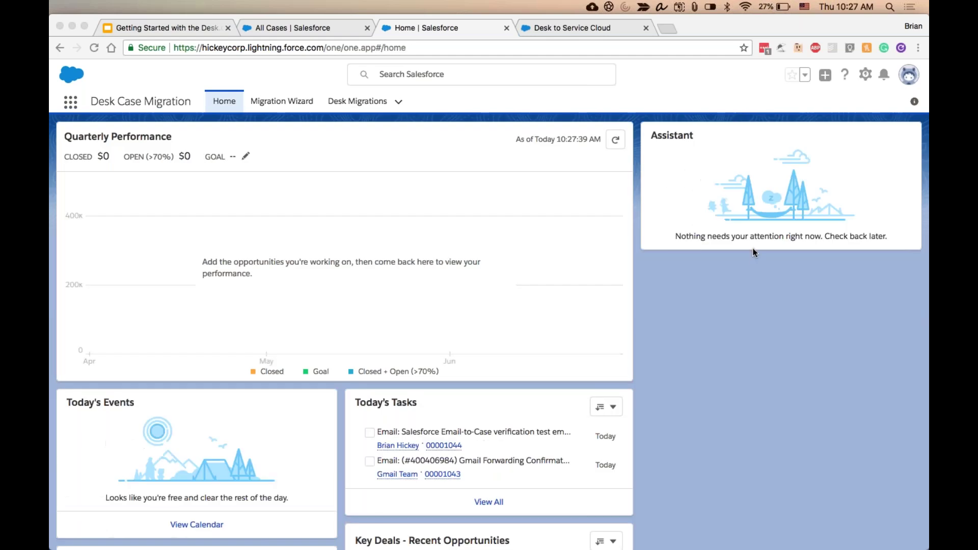
- Open the Migration Wizard tab in the Desk Case Migration app
click(277, 102)
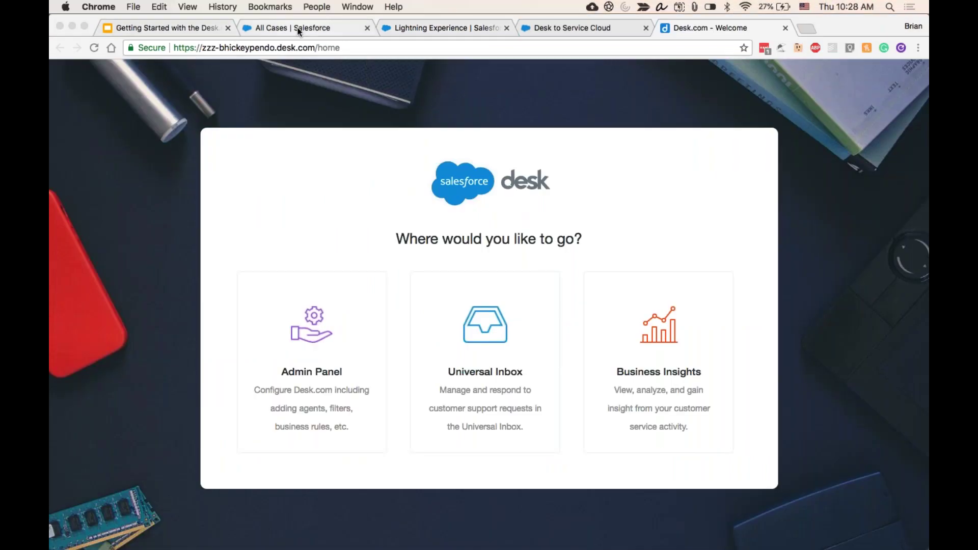
- Return to the Lightning Experience tab showing the wizard's Pre-Flight Check
click(299, 31)
click(416, 29)
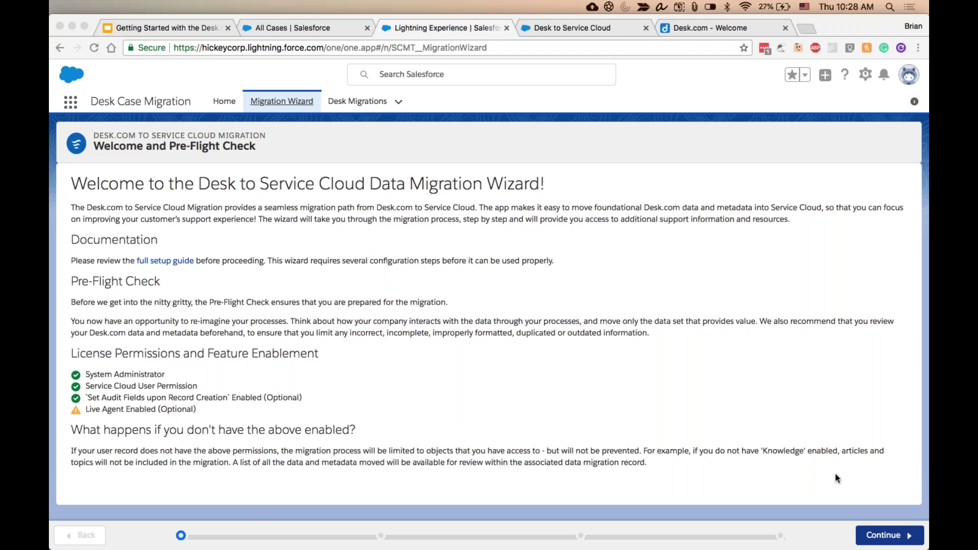
- Continue the wizard to its Connect to Desk.com step, then view the Desk.com welcome page
click(884, 540)
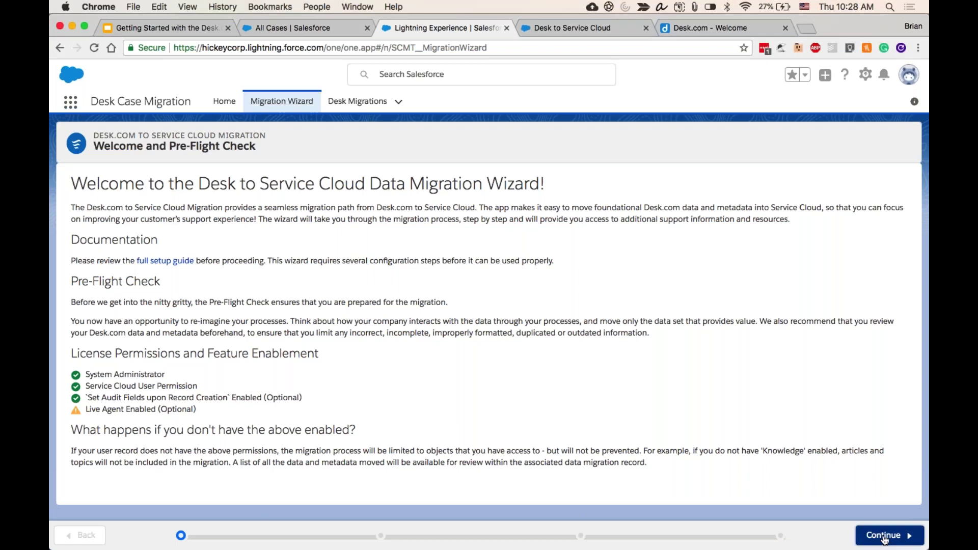
click(885, 535)
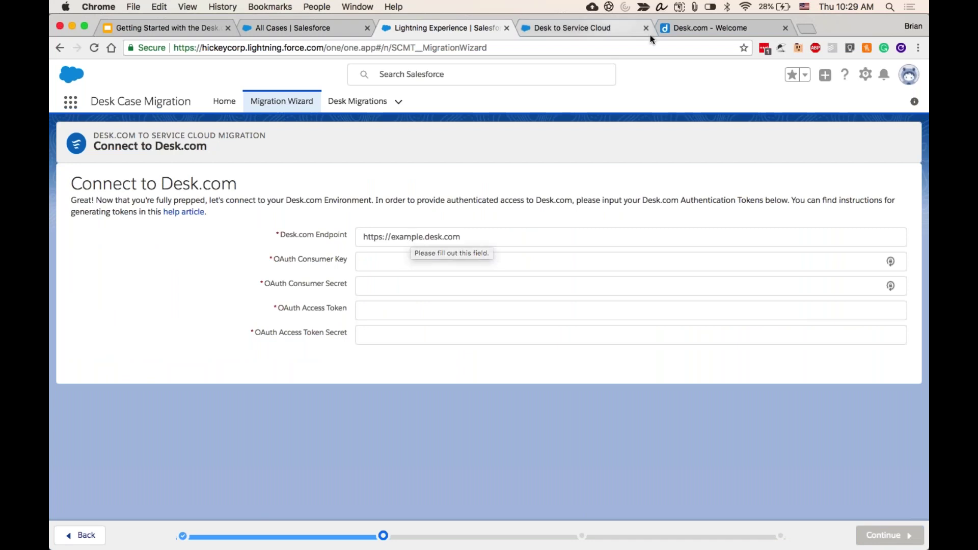
click(675, 26)
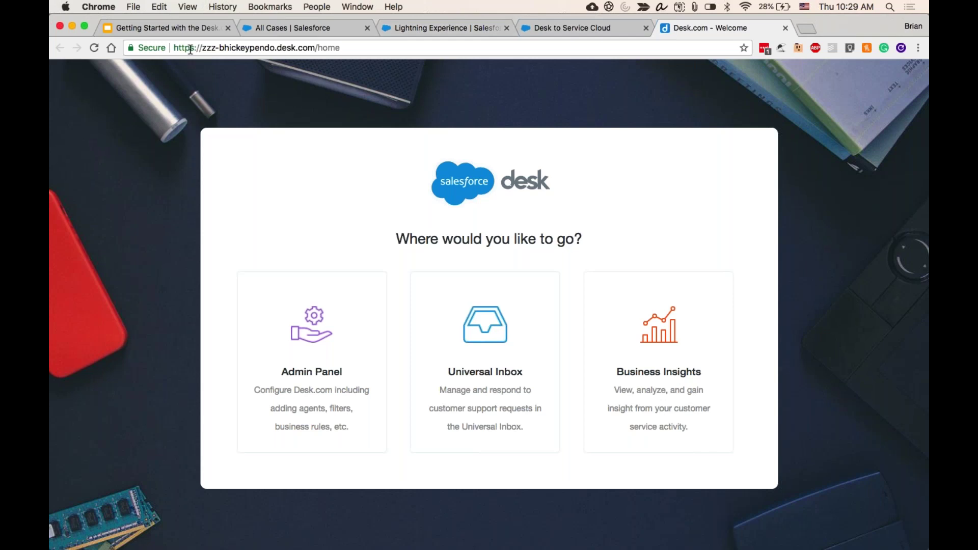
- Close the Service Cloud trial signup tab and go back to the migration wizard
drag(175, 49, 316, 47)
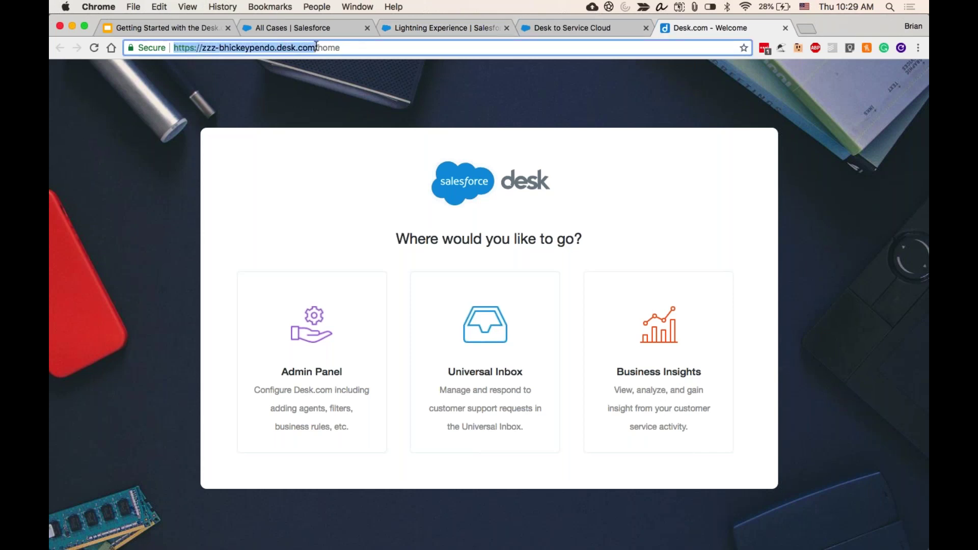
key(super+a)
click(560, 30)
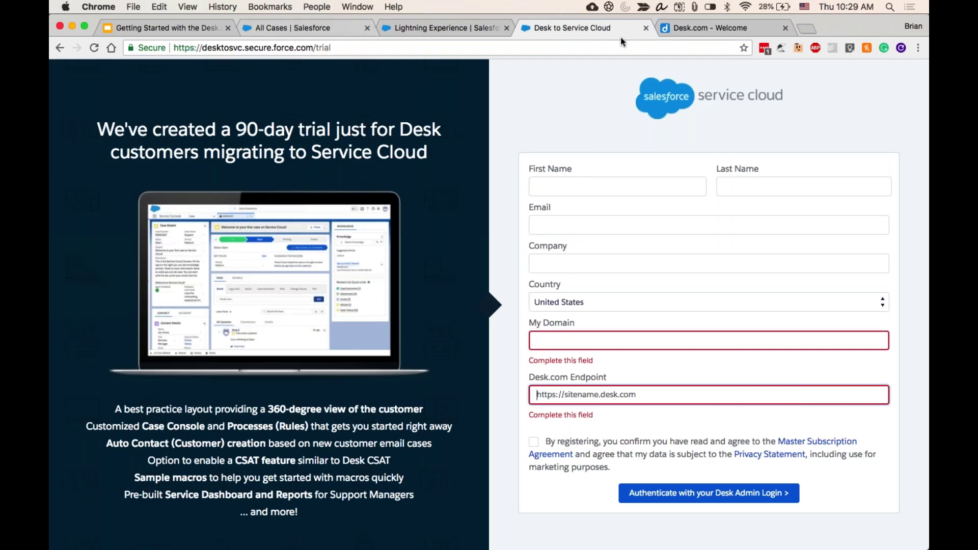
click(646, 28)
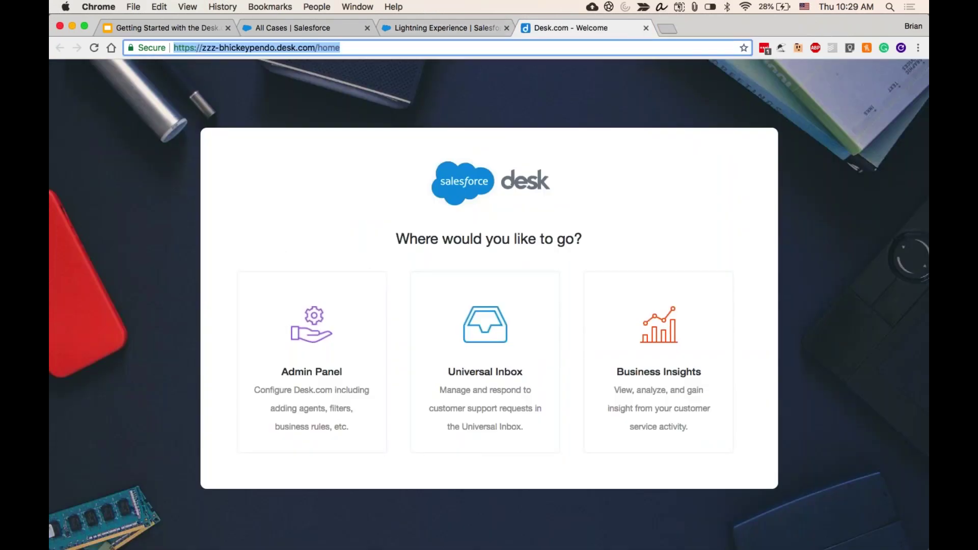
click(443, 28)
click(402, 237)
text(zzzbhickeypendo.desk.com)
click(398, 280)
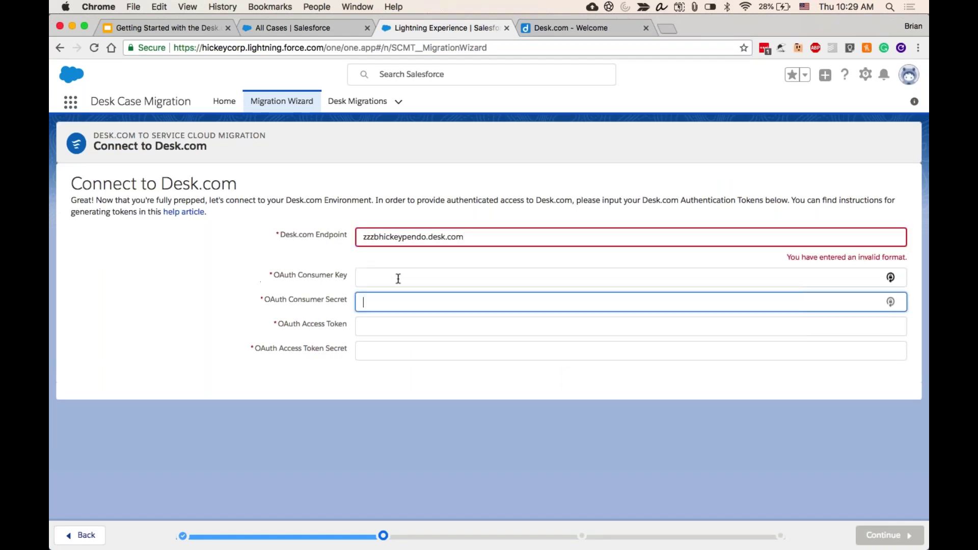
click(362, 236)
text(http:)
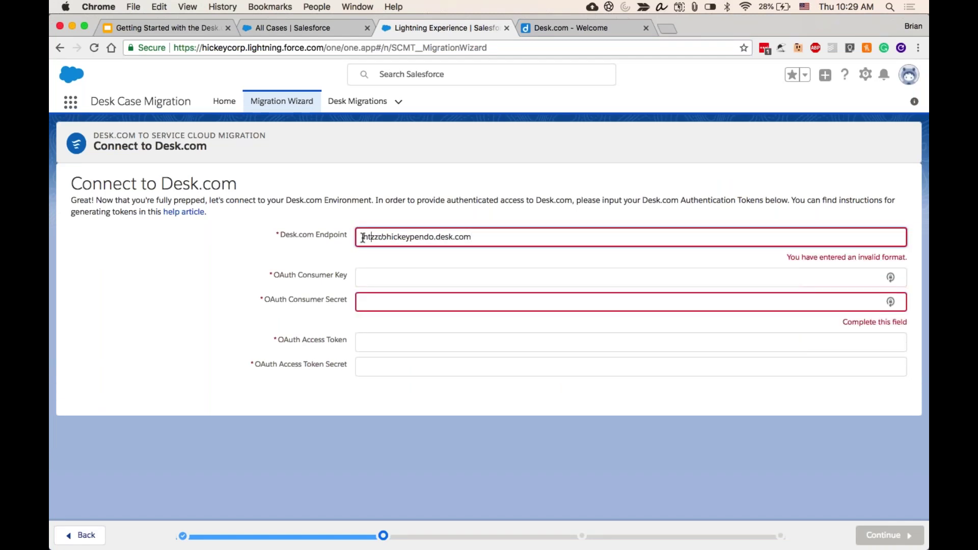
text(//z)
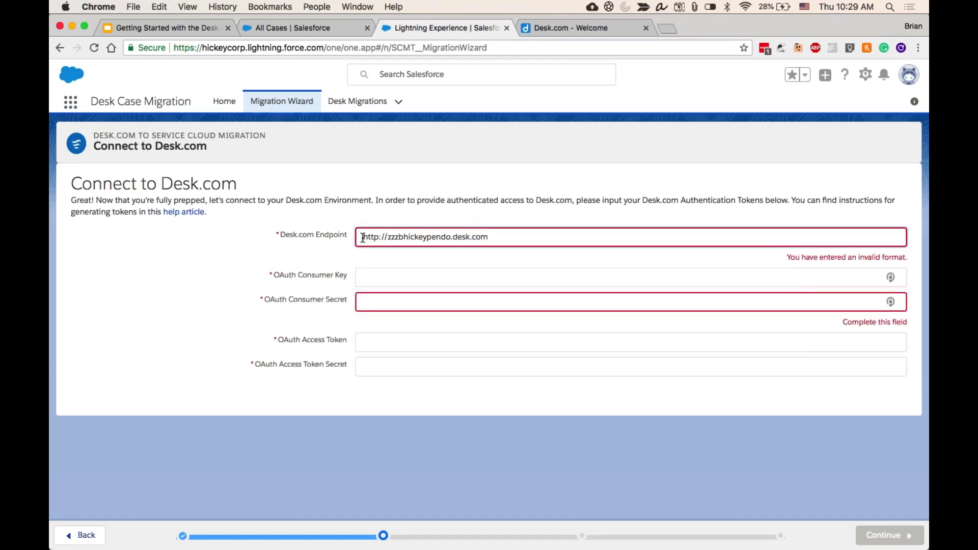
- Replace the endpoint with the Desk.com site's copied https address, trimming the trailing /home
click(578, 28)
click(565, 45)
key(super+c)
click(341, 26)
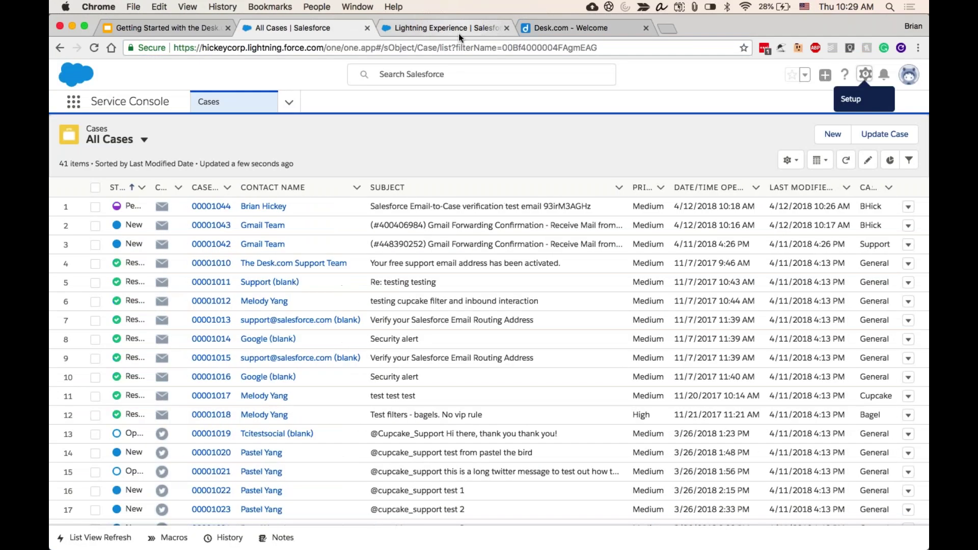
click(459, 30)
key(super+a)
key(super+v)
key(BackSpace)
key(BackSpace)
key(BackSpace)
key(BackSpace)
key(BackSpace)
click(499, 260)
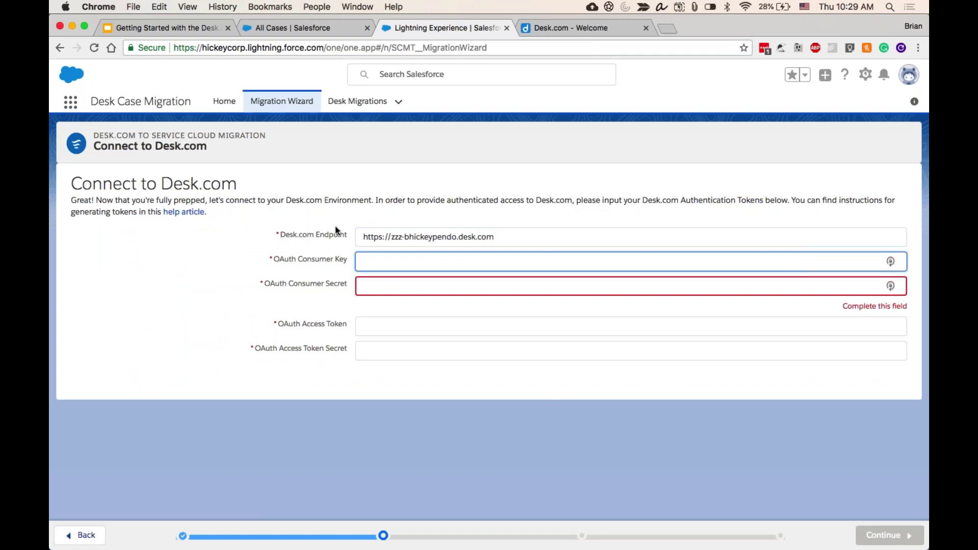
- Navigate Desk.com's Admin Panel settings to the API > My Applications list
click(555, 29)
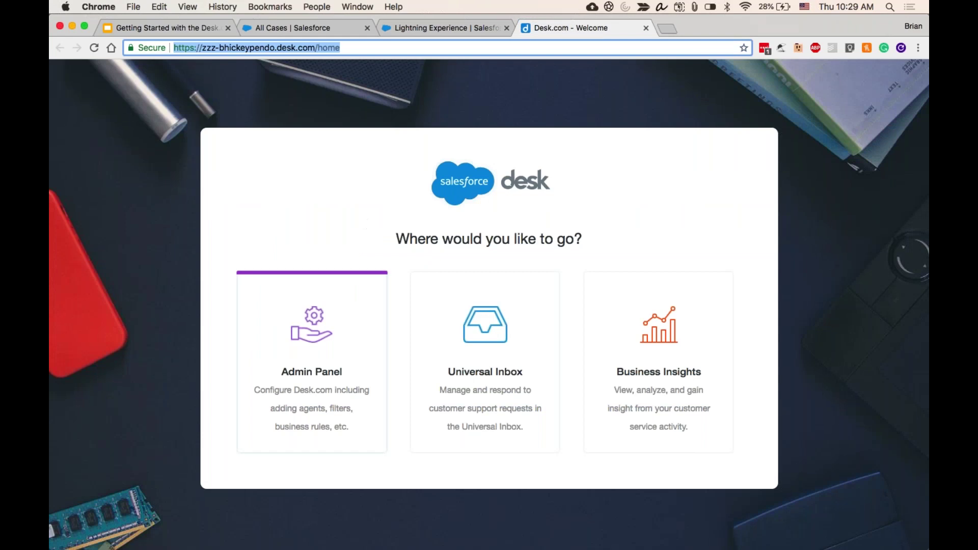
click(314, 316)
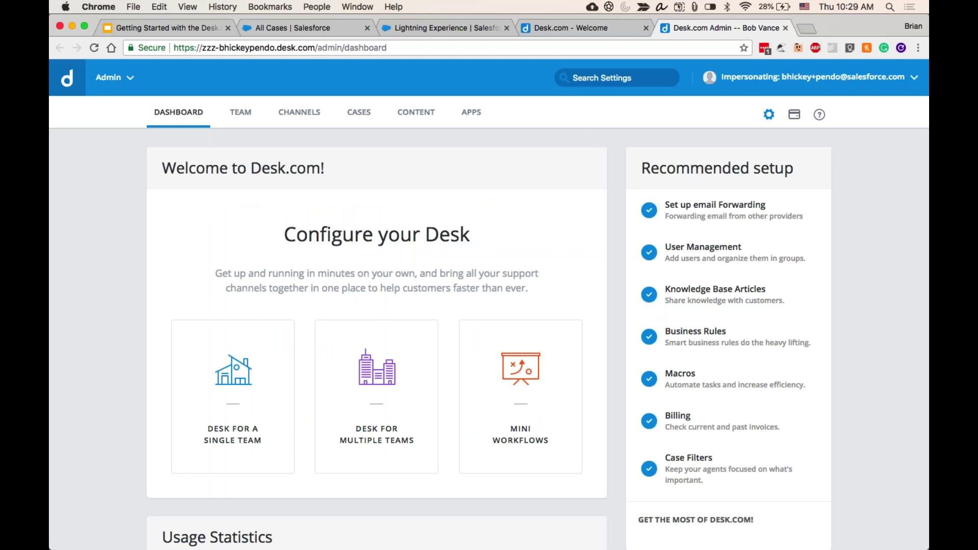
click(769, 114)
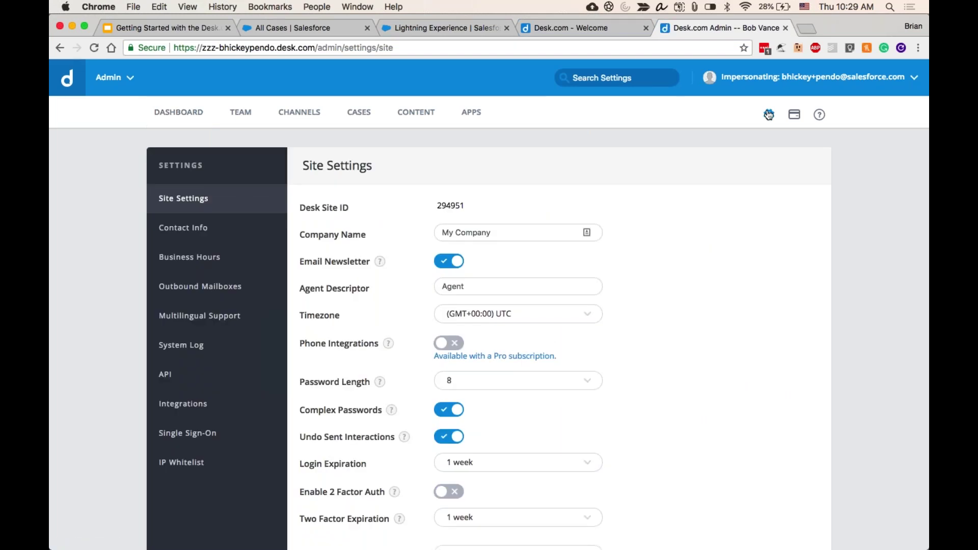
click(164, 380)
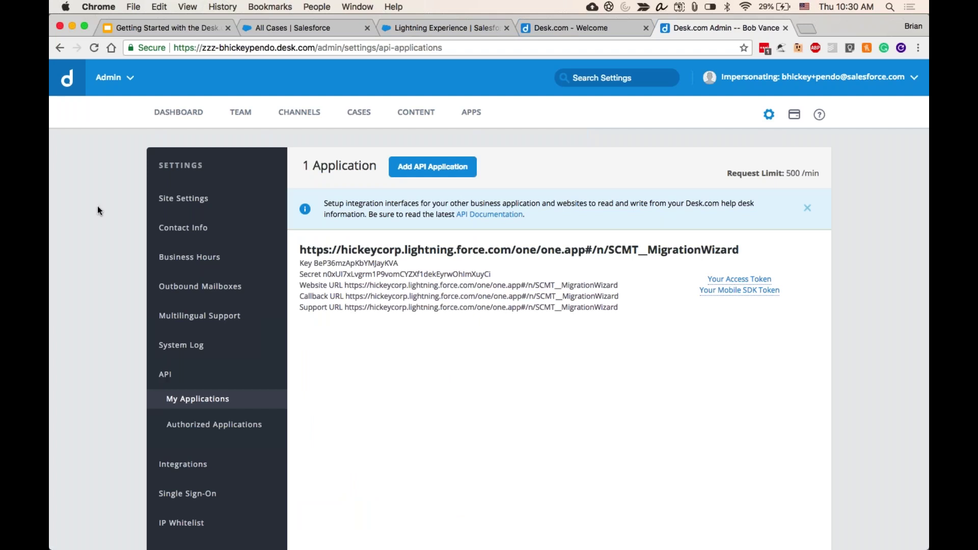
click(445, 28)
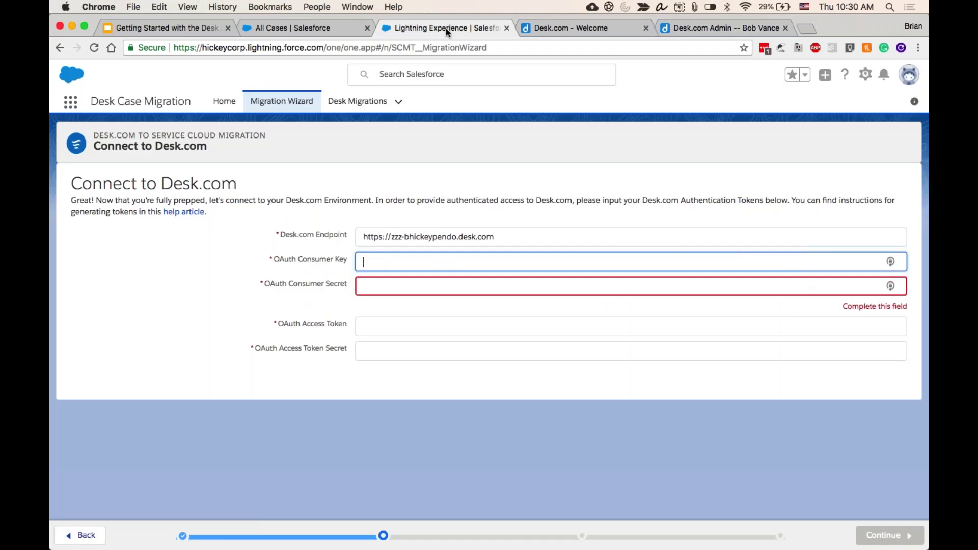
- Close the old Desk.com welcome tab and paste the application's consumer key into OAuth Consumer Key
click(644, 28)
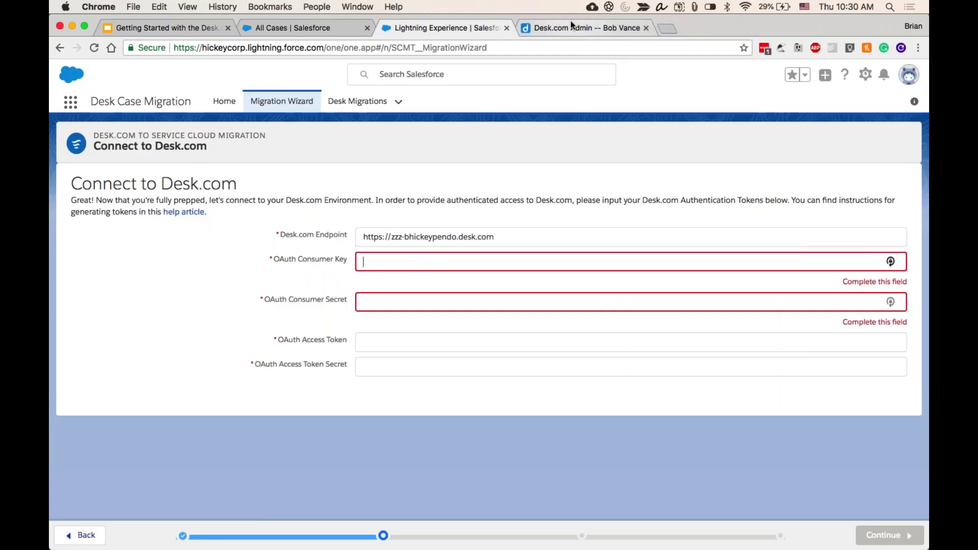
click(571, 22)
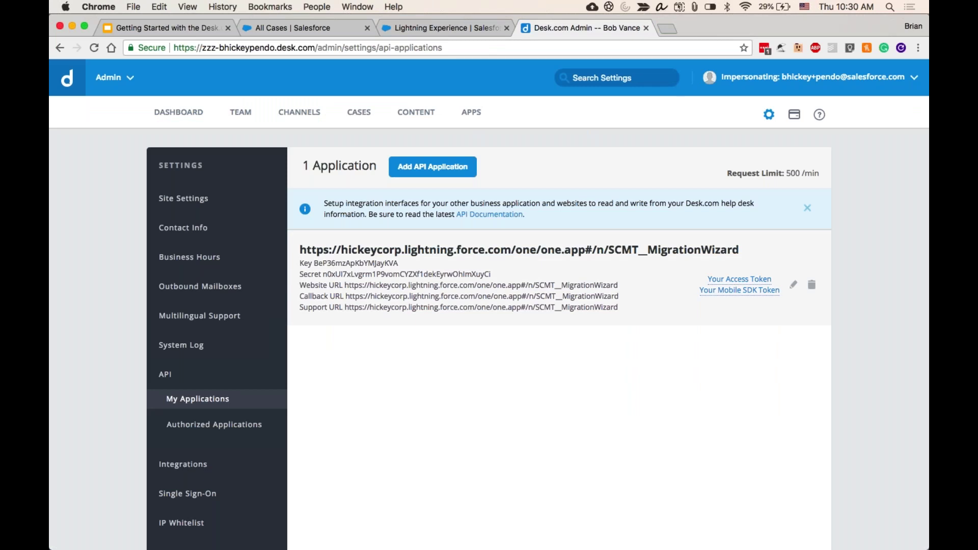
double_click(327, 264)
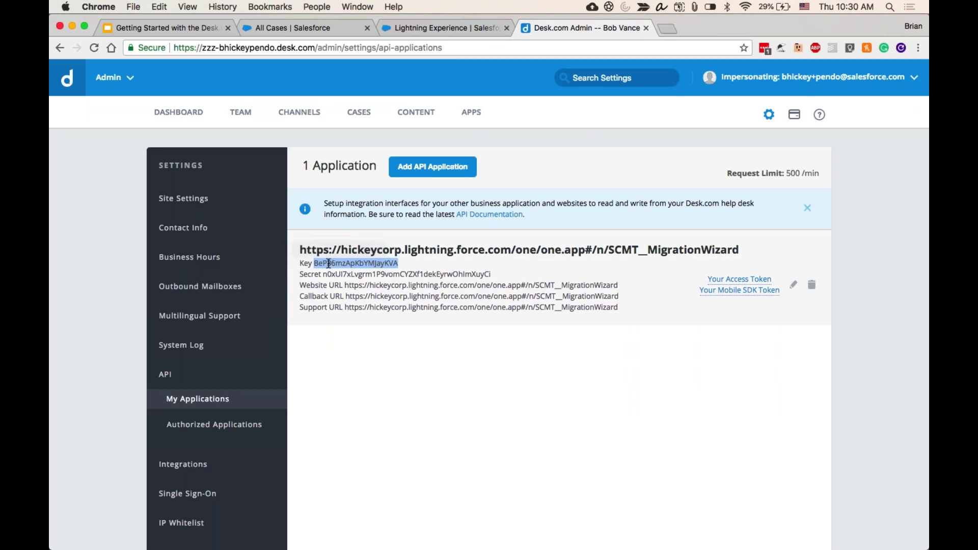
key(super+c)
click(443, 28)
key(super+v)
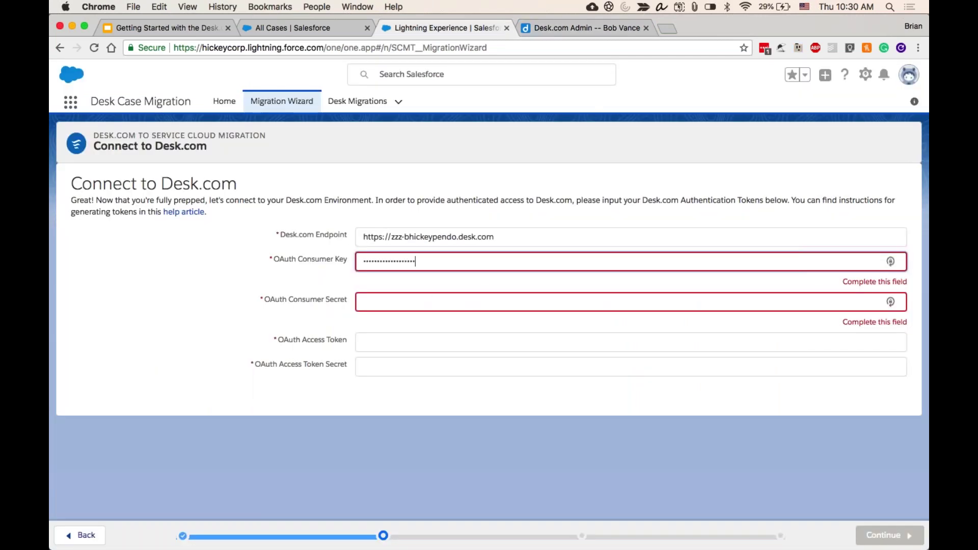
- Copy the full consumer secret from Desk.com into the OAuth Consumer Secret field
click(558, 28)
double_click(382, 274)
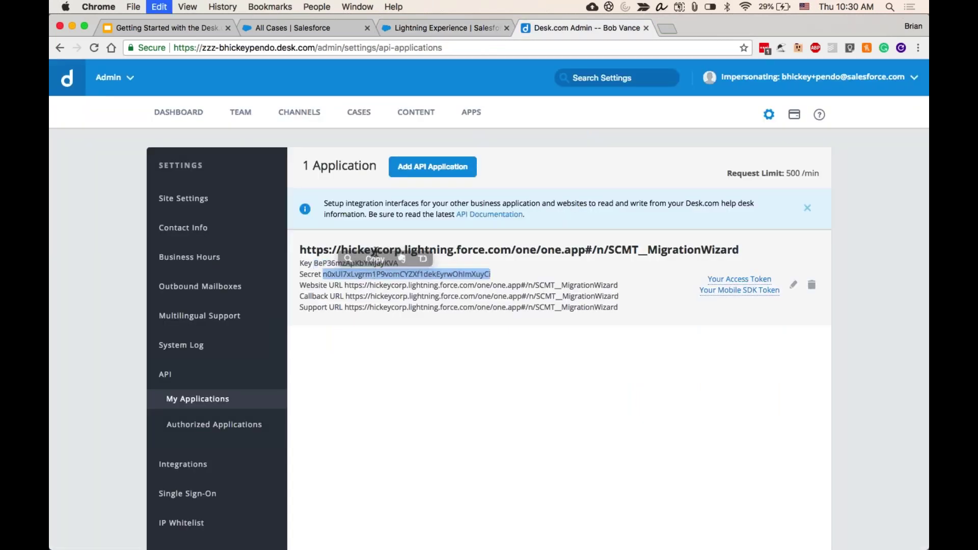
key(super+c)
click(434, 30)
click(408, 286)
key(super+v)
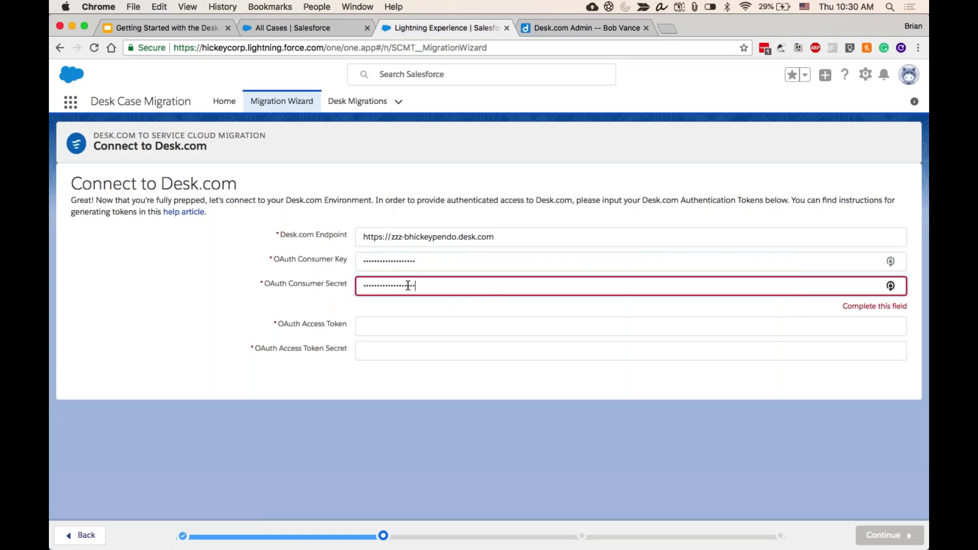
click(549, 29)
key(super+c)
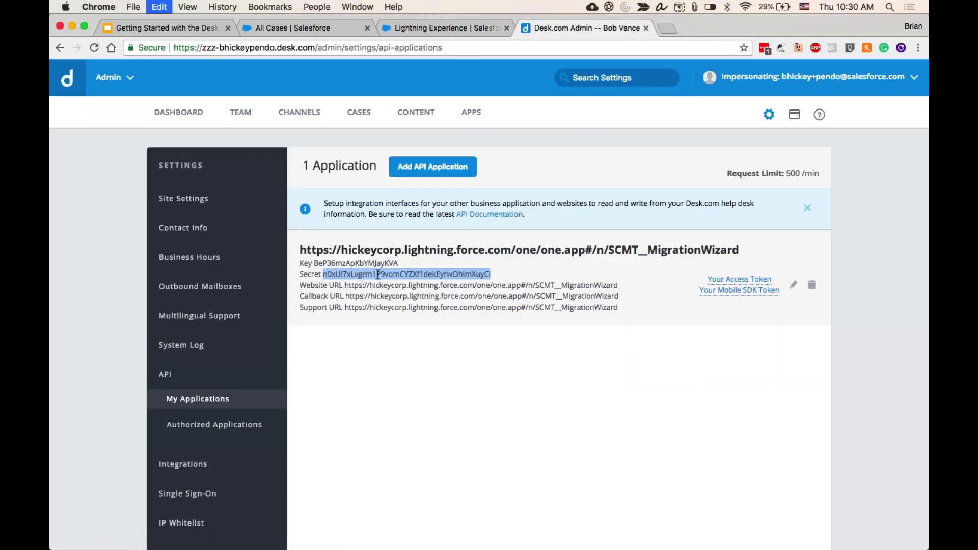
click(434, 28)
double_click(409, 286)
key(super+v)
key(Tab)
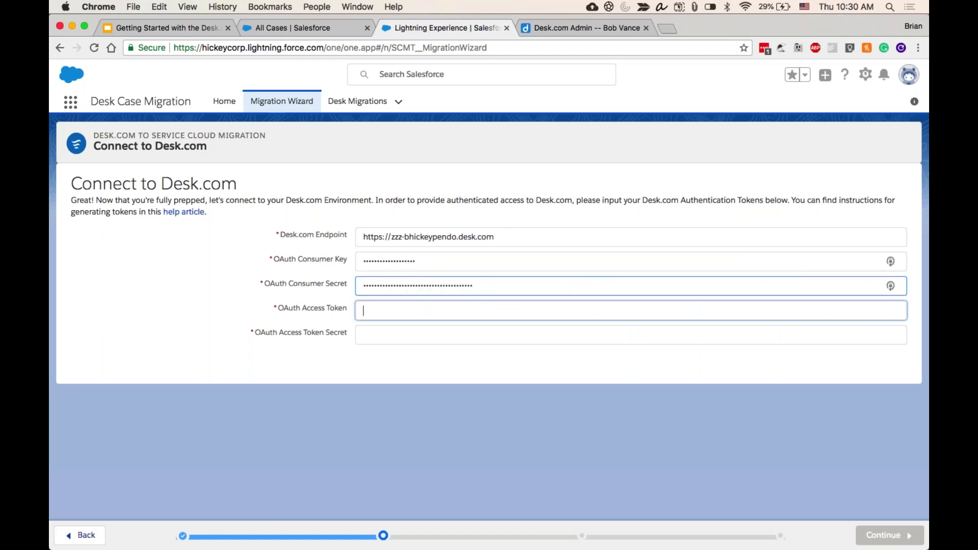
- Reveal the application's API access token in Desk.com and paste it into the Access Token field
click(542, 30)
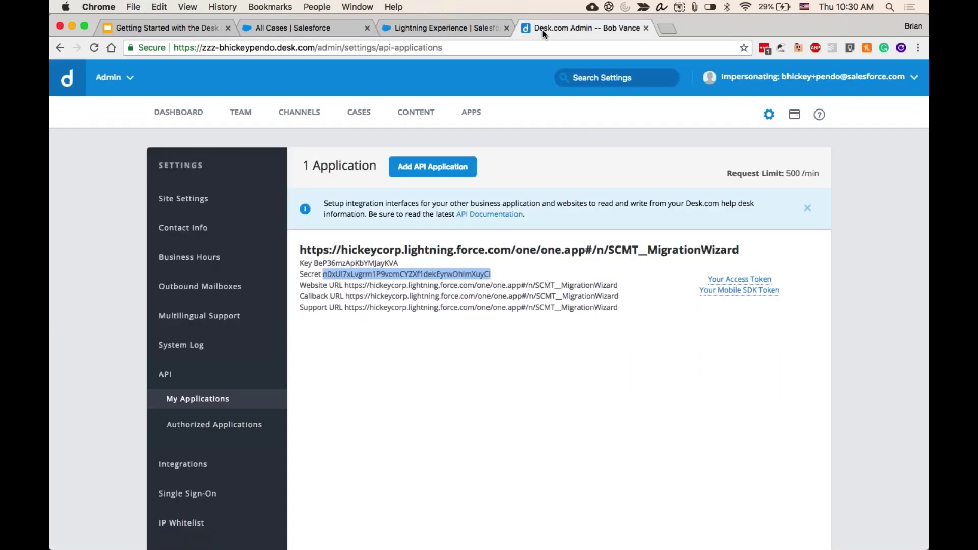
click(721, 282)
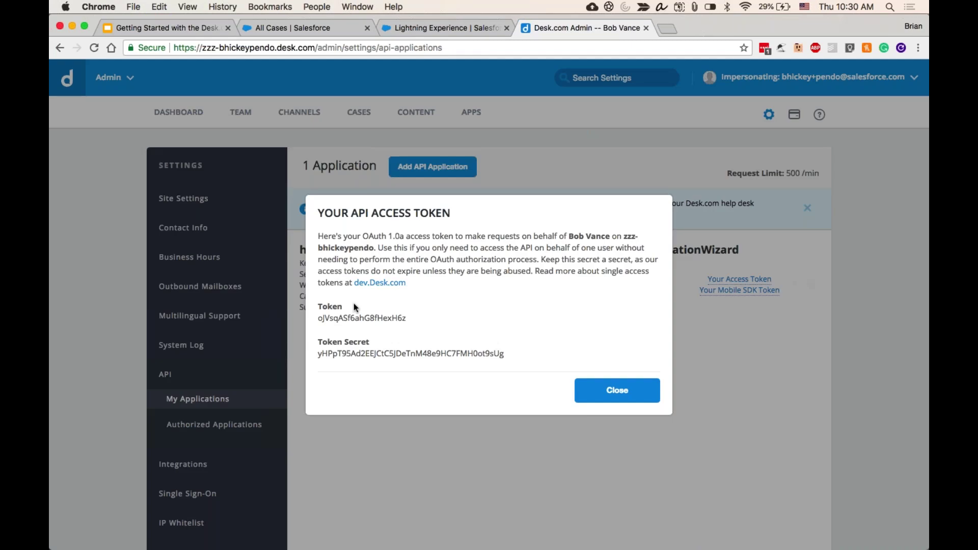
double_click(359, 318)
key(super+c)
click(448, 28)
key(super+v)
- Paste the token secret into the Access Token Secret field and submit the connection
click(561, 26)
double_click(411, 353)
key(super+c)
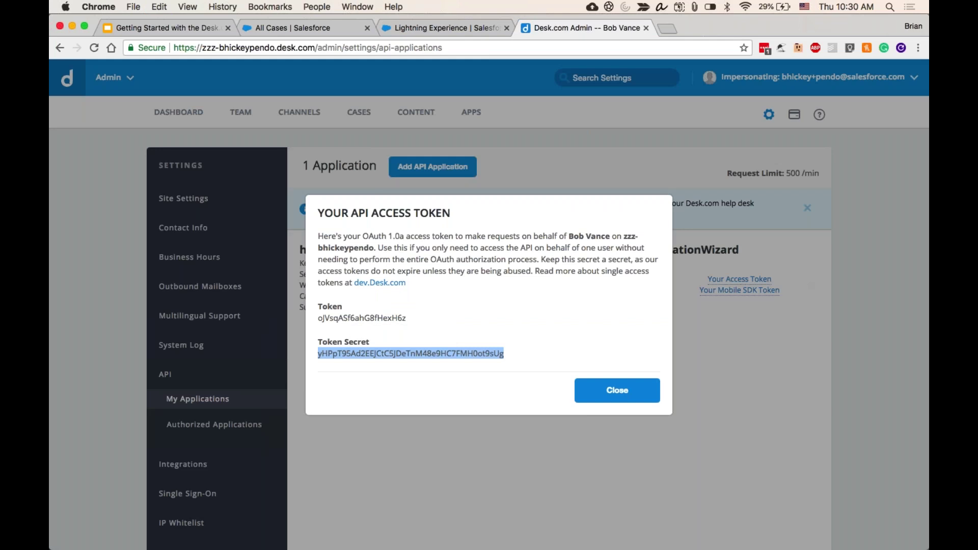
click(438, 27)
click(416, 339)
key(super+v)
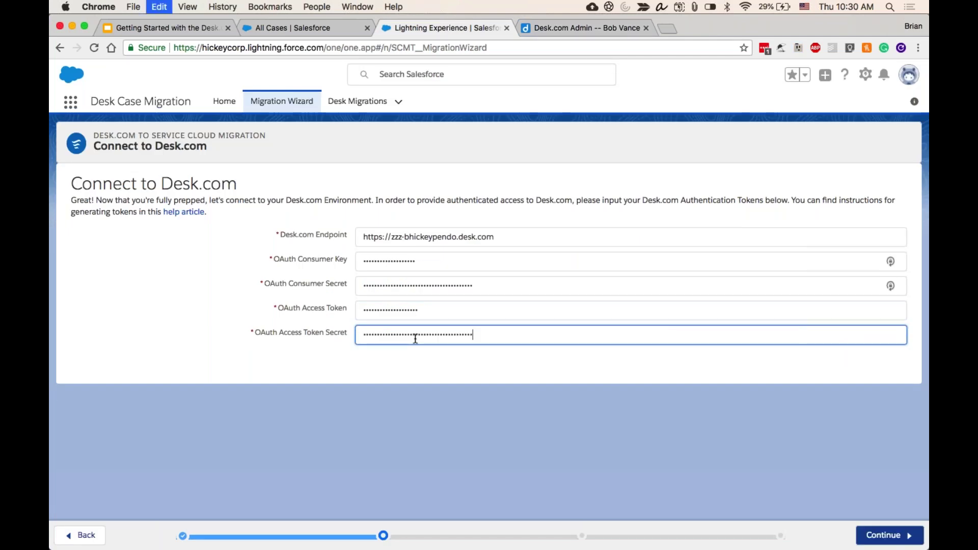
click(877, 537)
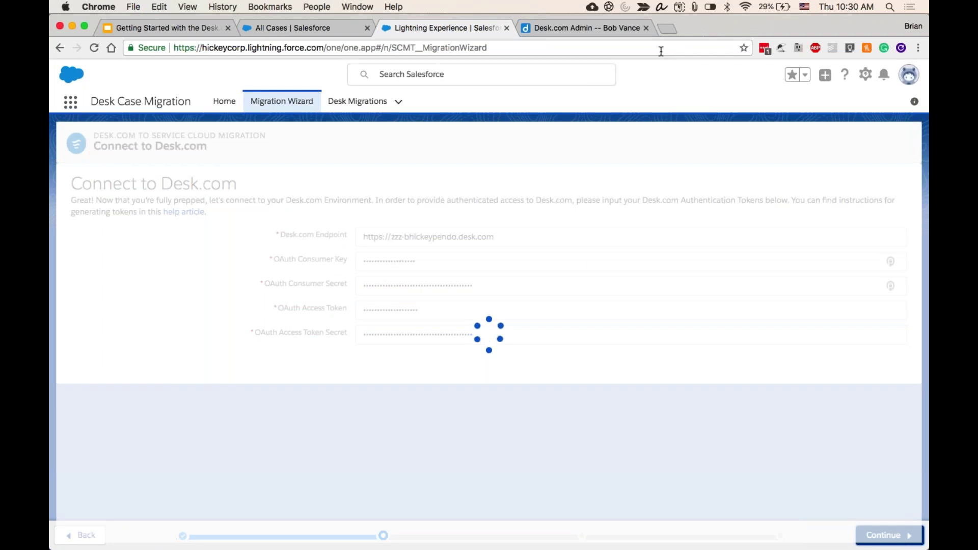
- Dismiss the access token details and start a new API application named MigrationApp
click(576, 29)
click(619, 391)
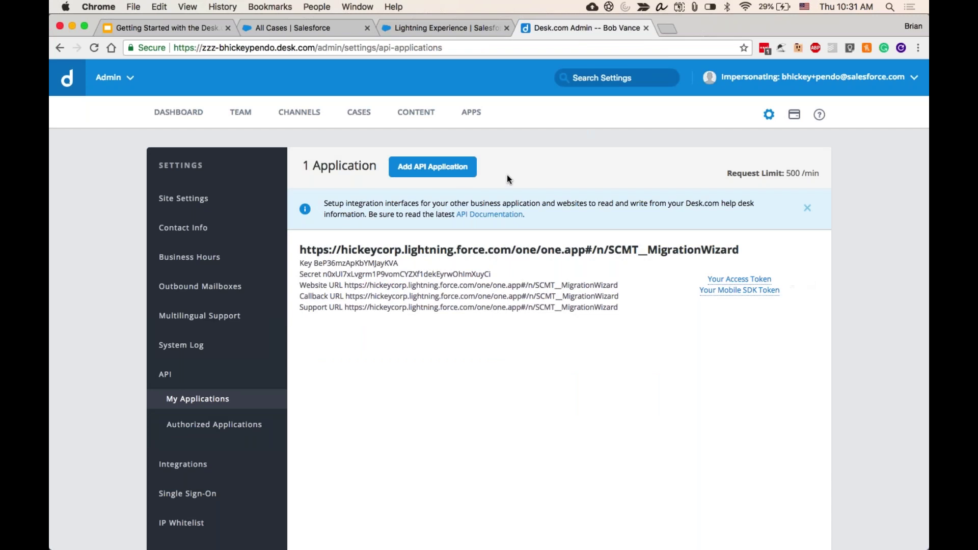
click(466, 174)
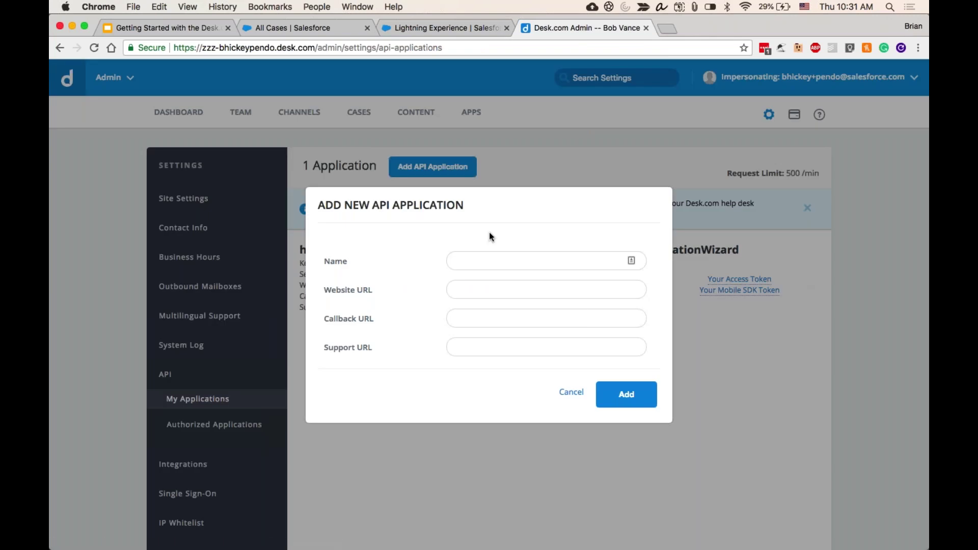
text(MigrationApp)
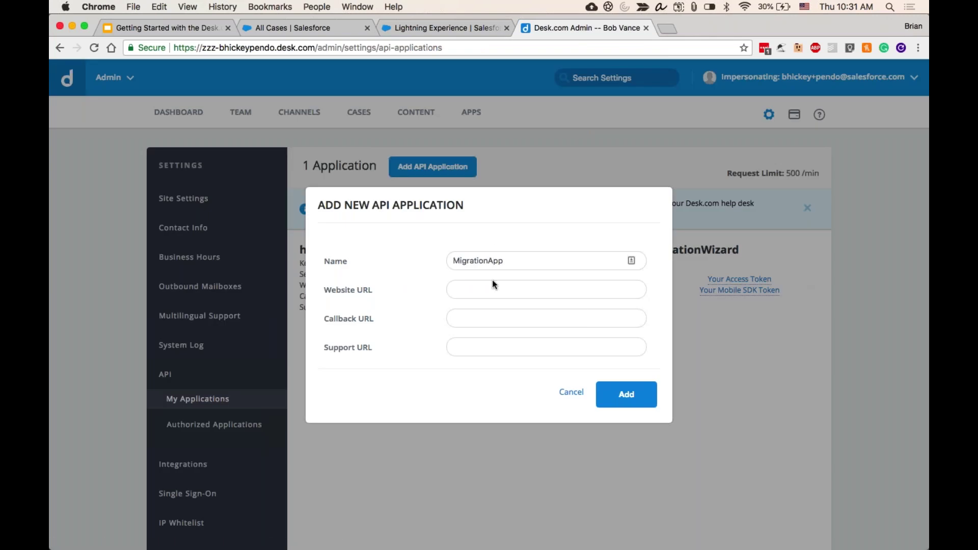
click(504, 288)
click(616, 398)
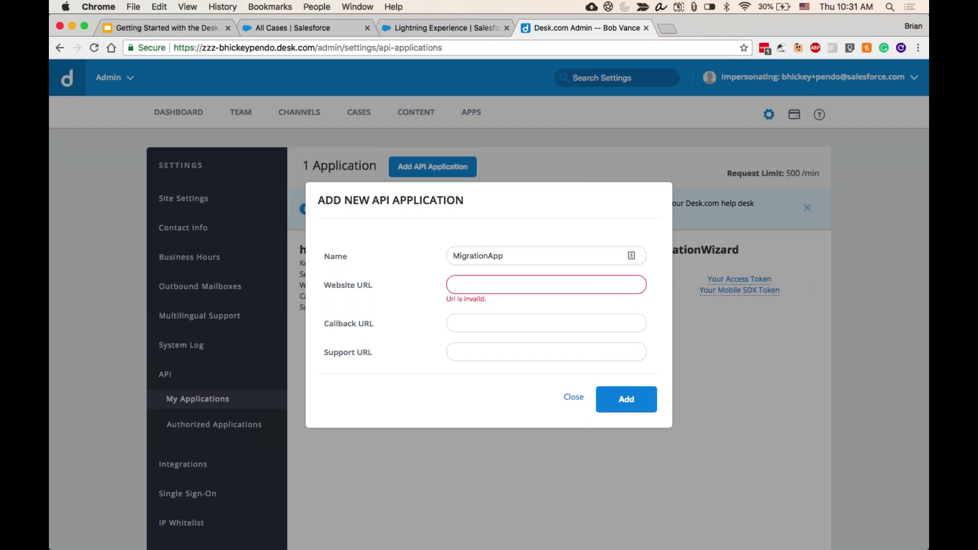
- Use the migration wizard's URL as MigrationApp's website, callback and support URLs, and save it
click(458, 25)
key(super+l)
key(super+c)
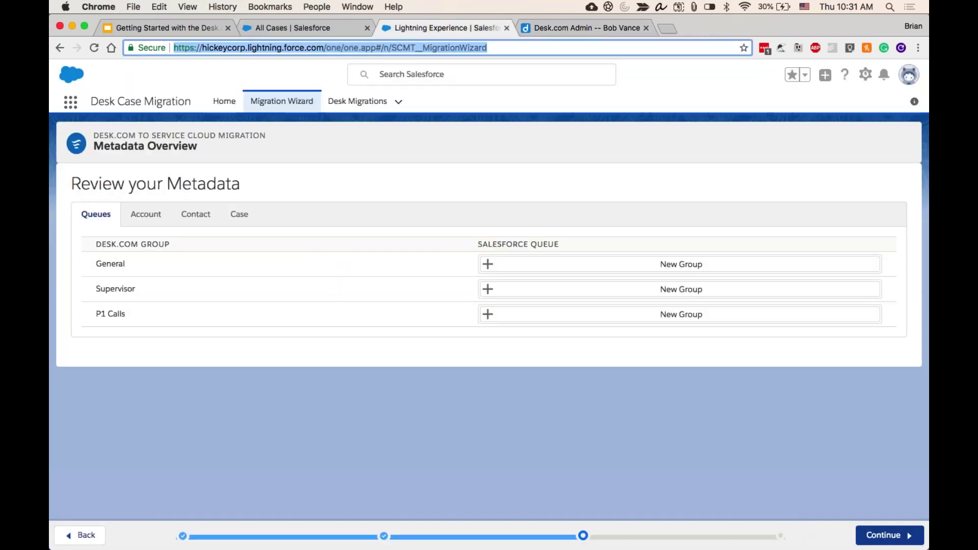
click(592, 23)
key(super+v)
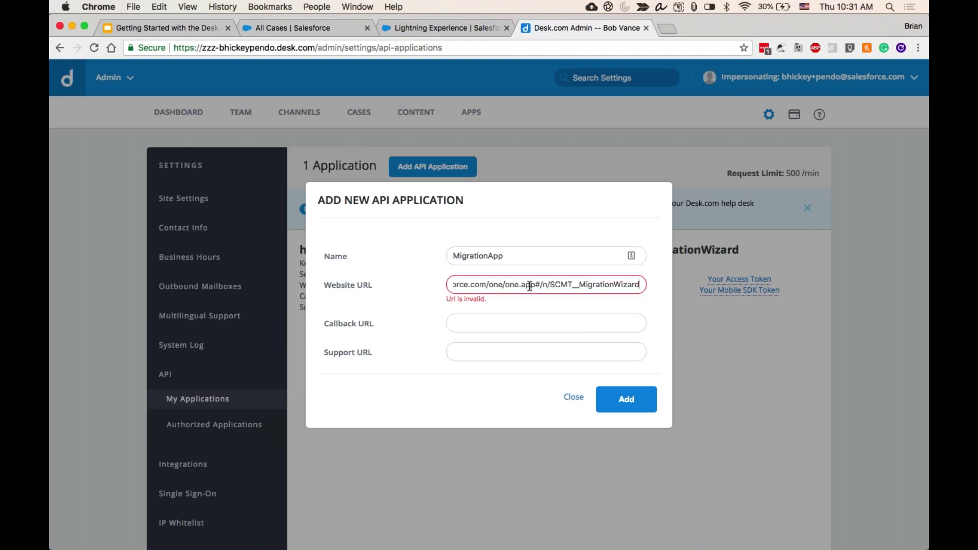
click(519, 323)
key(super+v)
click(516, 352)
key(super+v)
click(626, 400)
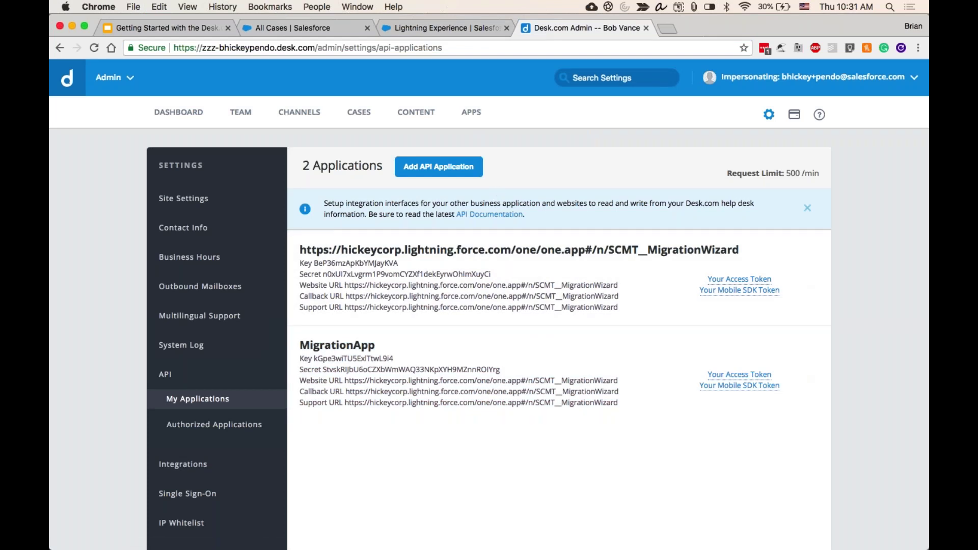
click(449, 28)
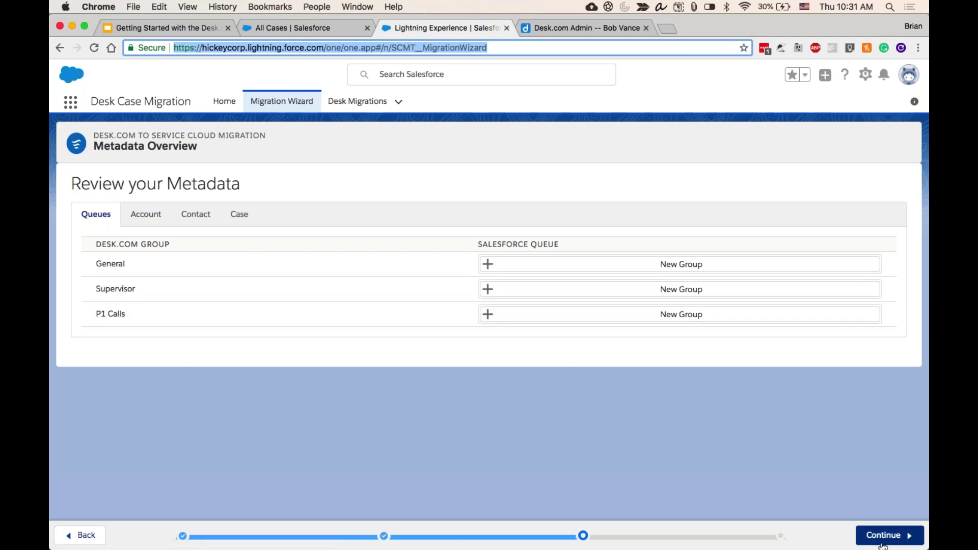
- Review the Queues metadata on the Lightning tab and continue to Migrate Your Data
click(641, 272)
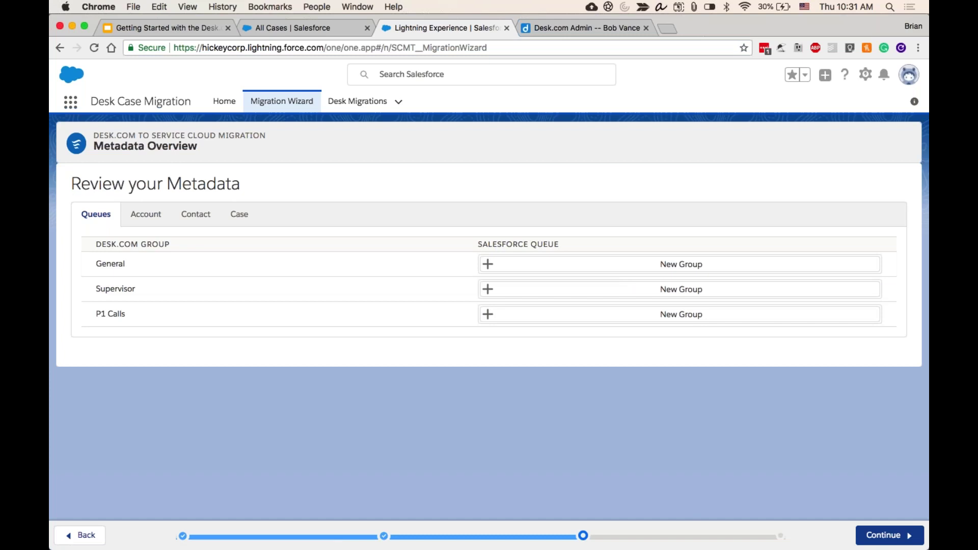
click(899, 537)
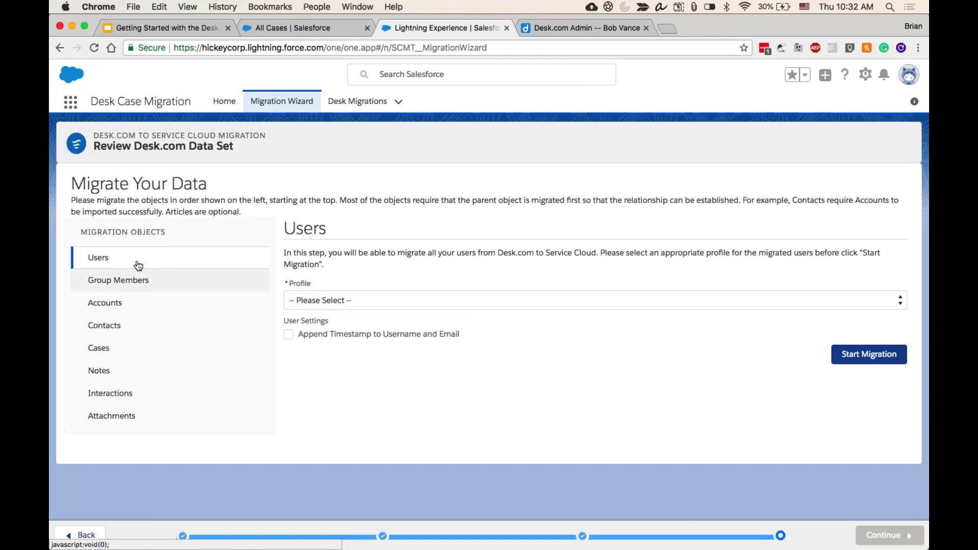
- Migrate Accounts with Migrate All Data and the Desk.com Migrated Companies record type
click(135, 300)
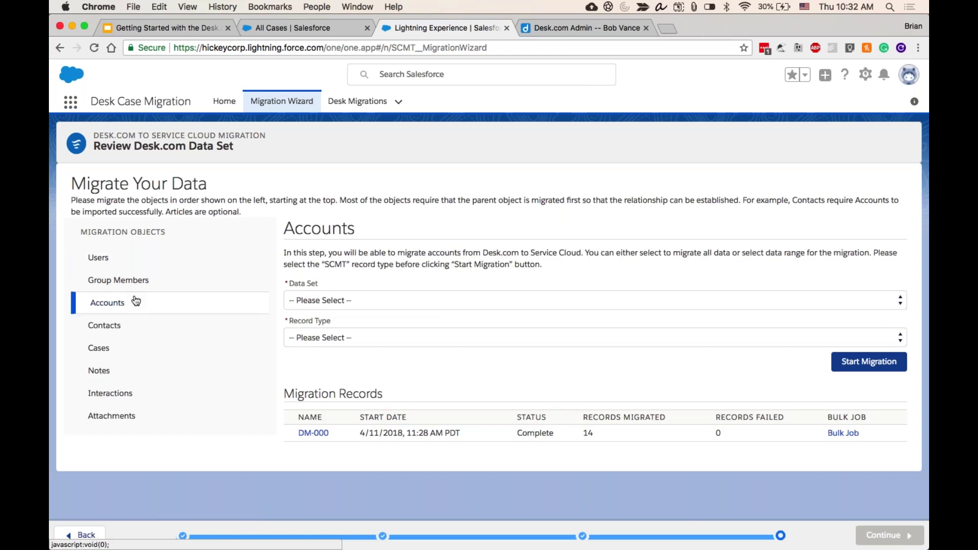
click(314, 300)
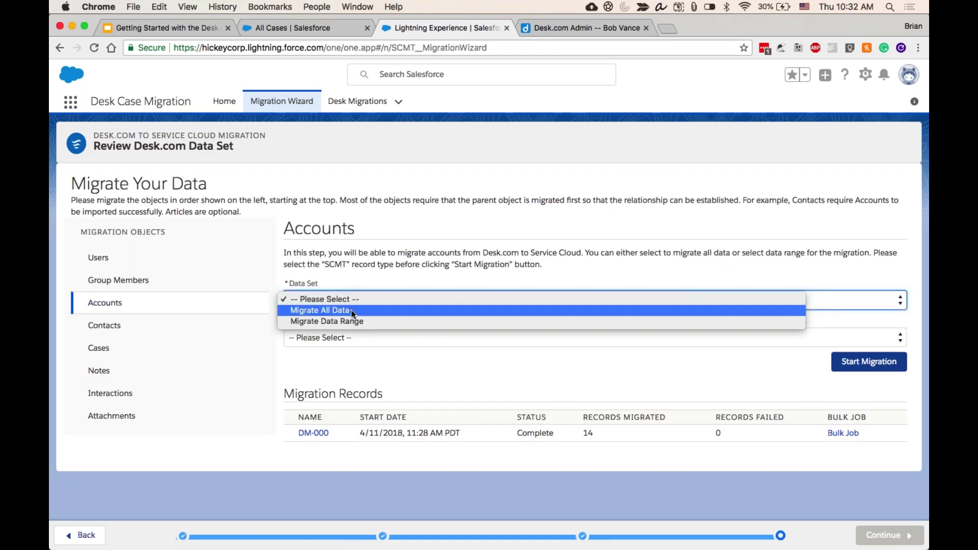
click(350, 309)
click(351, 337)
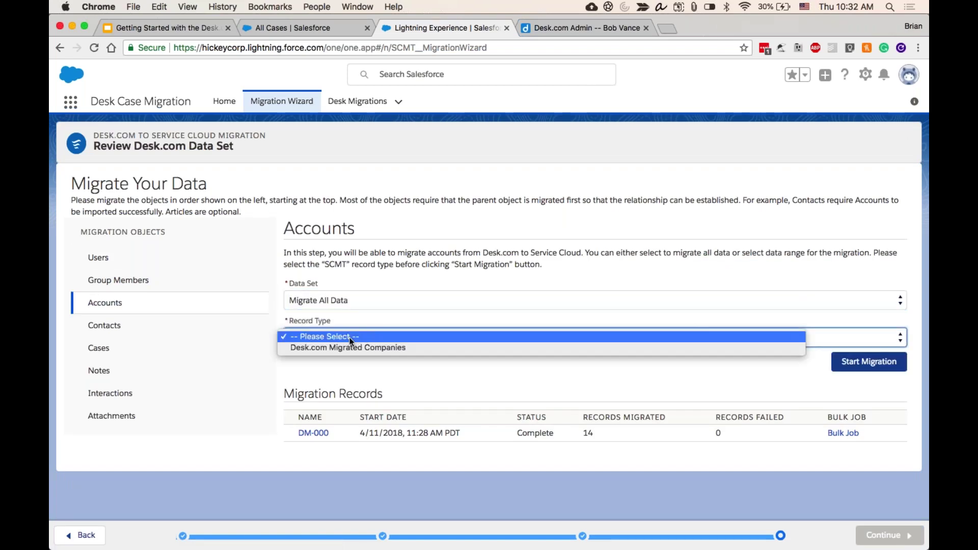
click(384, 349)
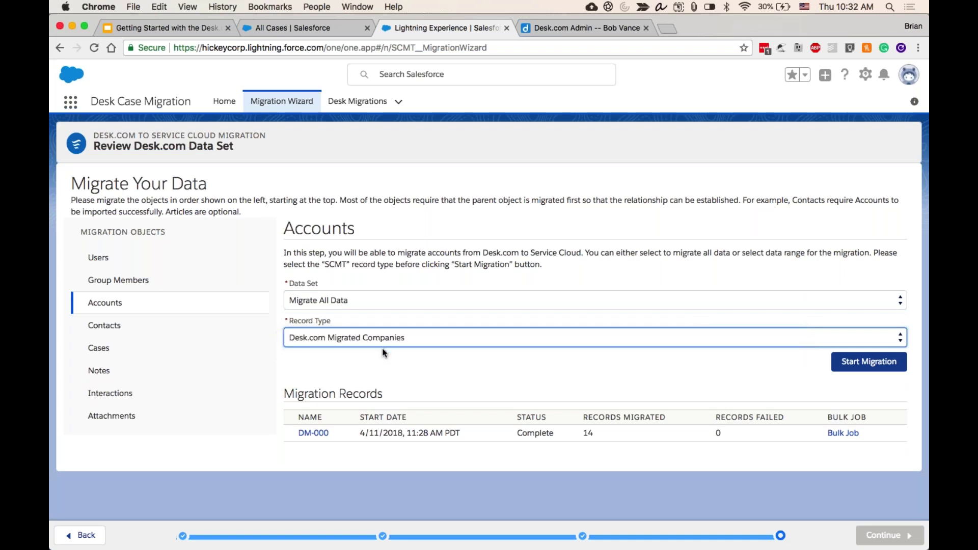
click(842, 361)
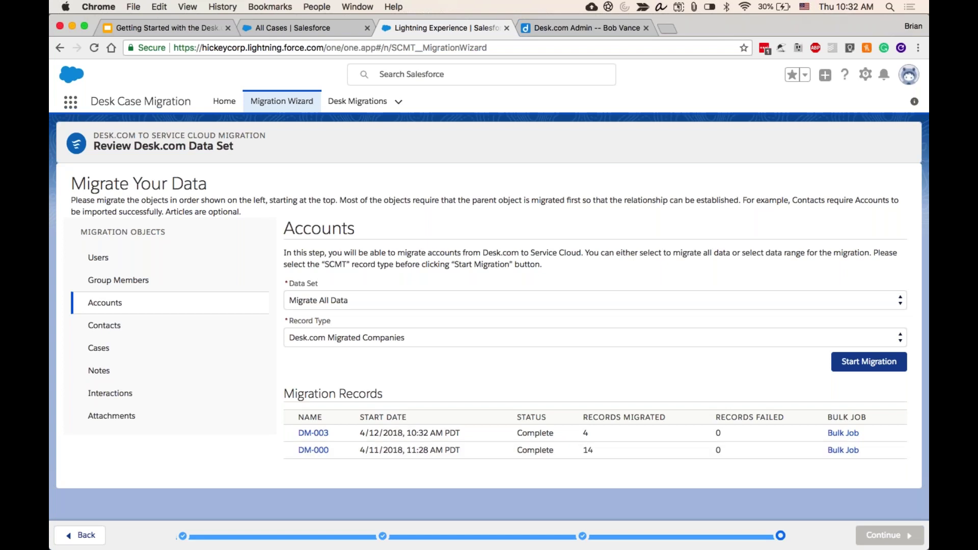
- Check the Cases migration step, then view the Desk Migrations list with DM-000 to DM-003
click(124, 348)
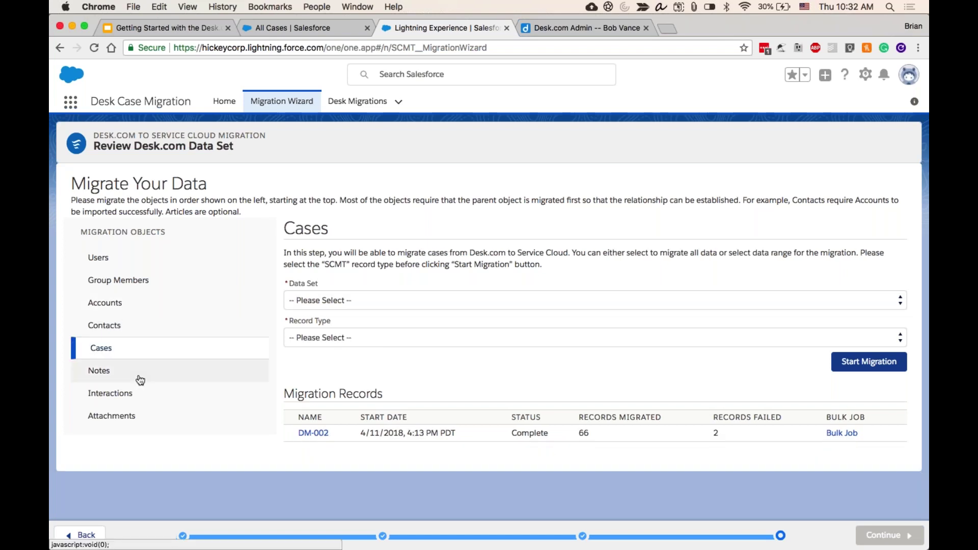
click(350, 102)
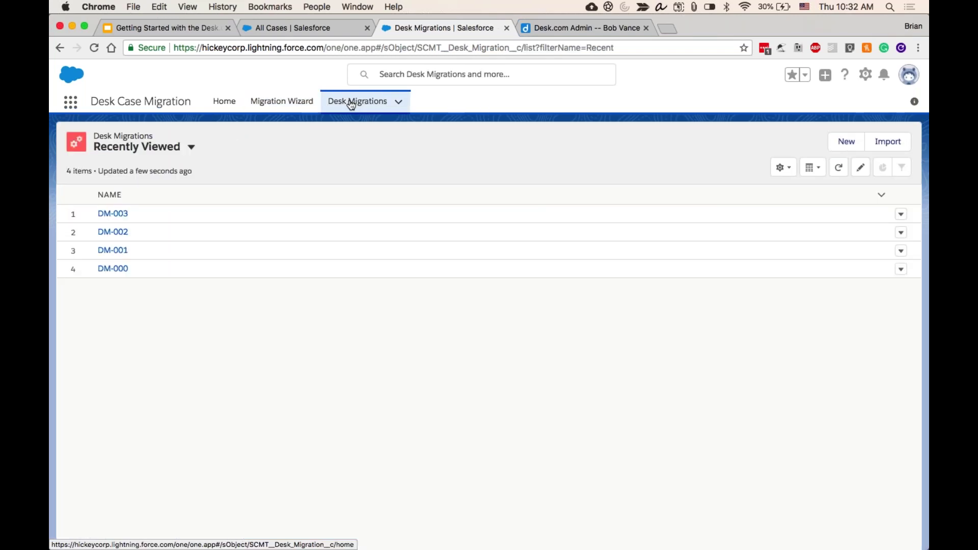
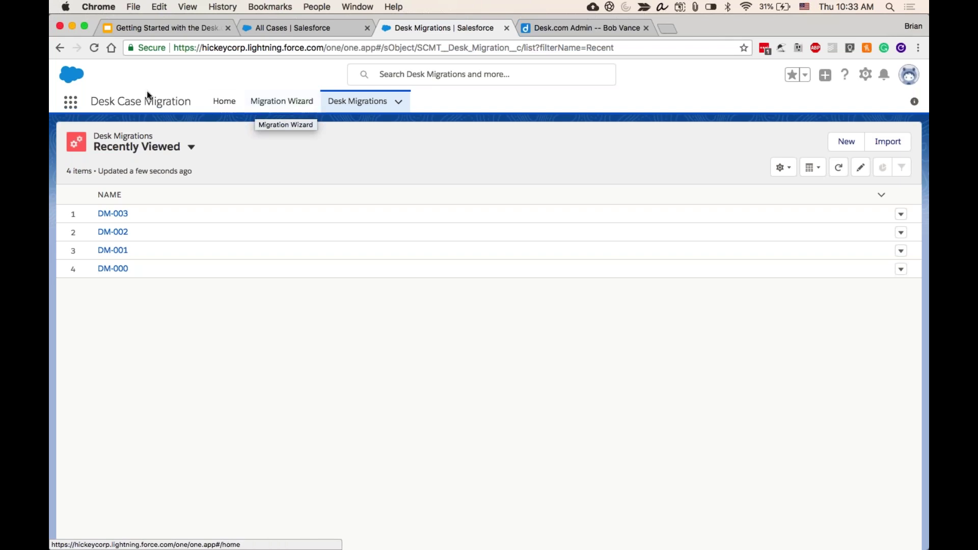
- Open the App Launcher to review all available apps, then close it without choosing one
click(77, 108)
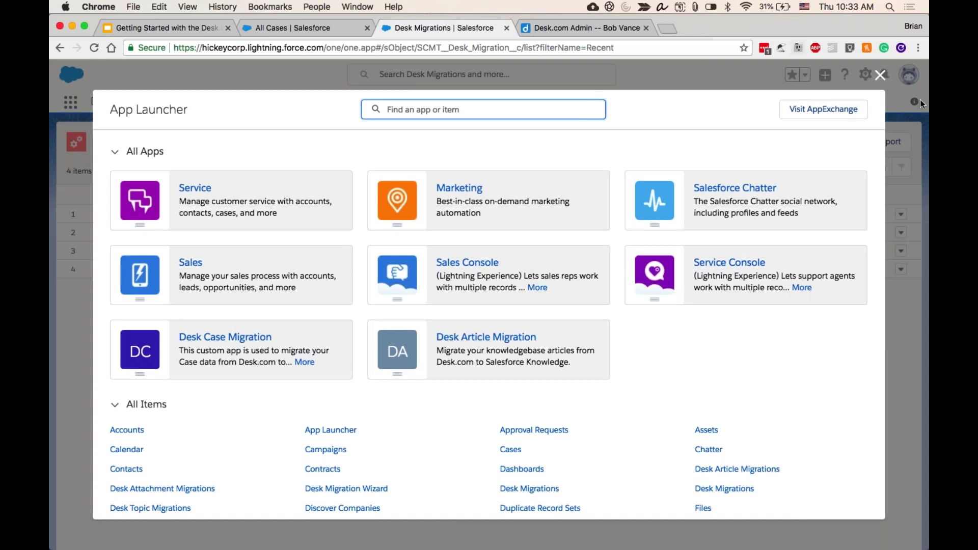
click(880, 76)
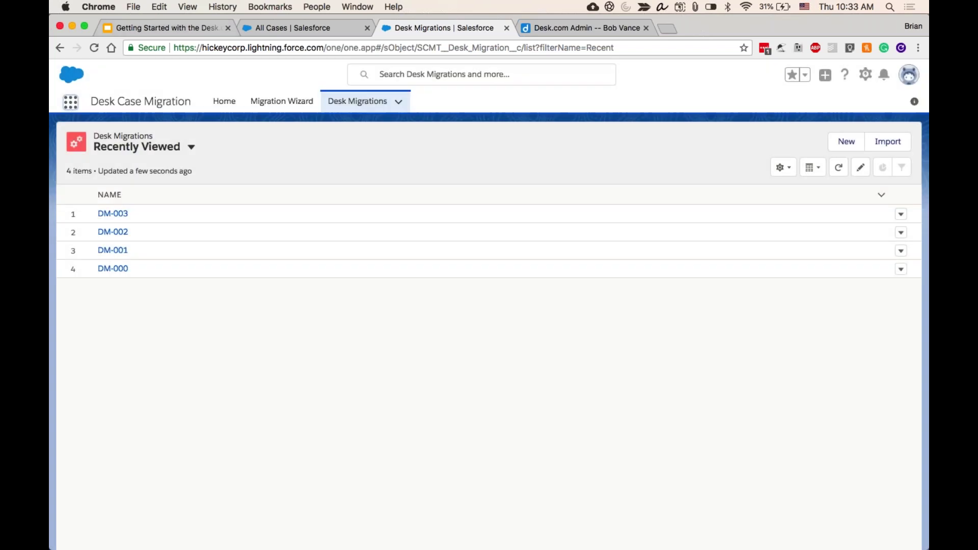
- Copy the webinar address from slide 8, Next Steps & Further Resources, and load it in a new tab
click(173, 29)
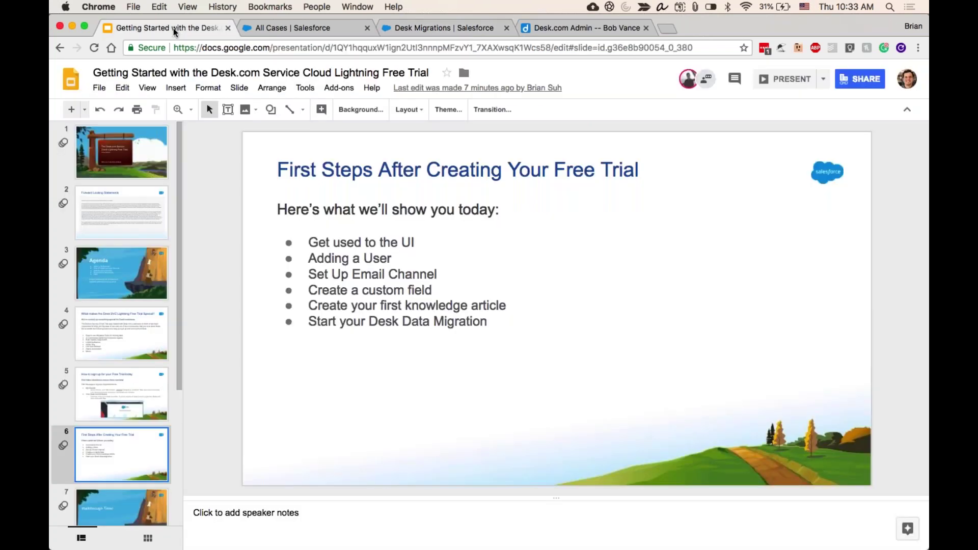
scroll(163, 408, down, 3)
scroll(163, 408, down, 2)
click(145, 410)
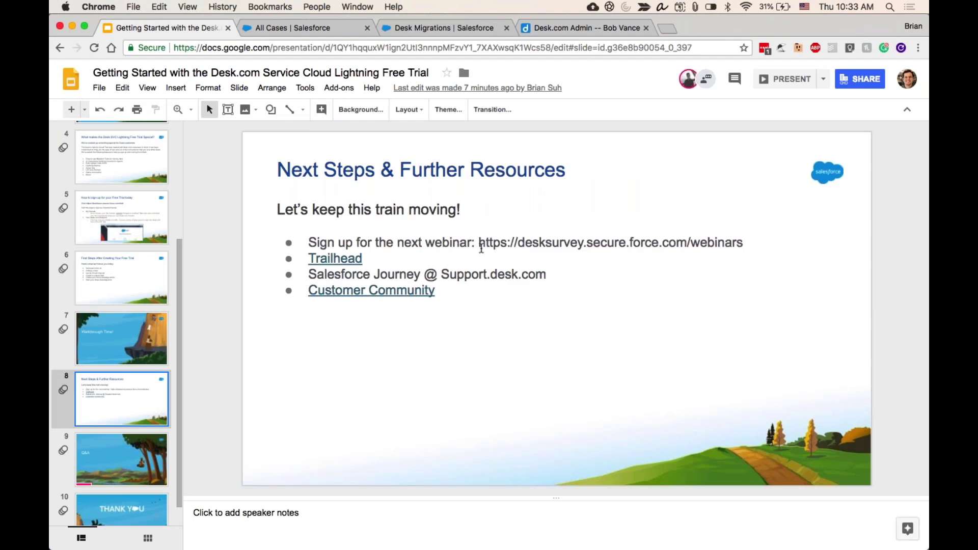
drag(479, 243, 743, 244)
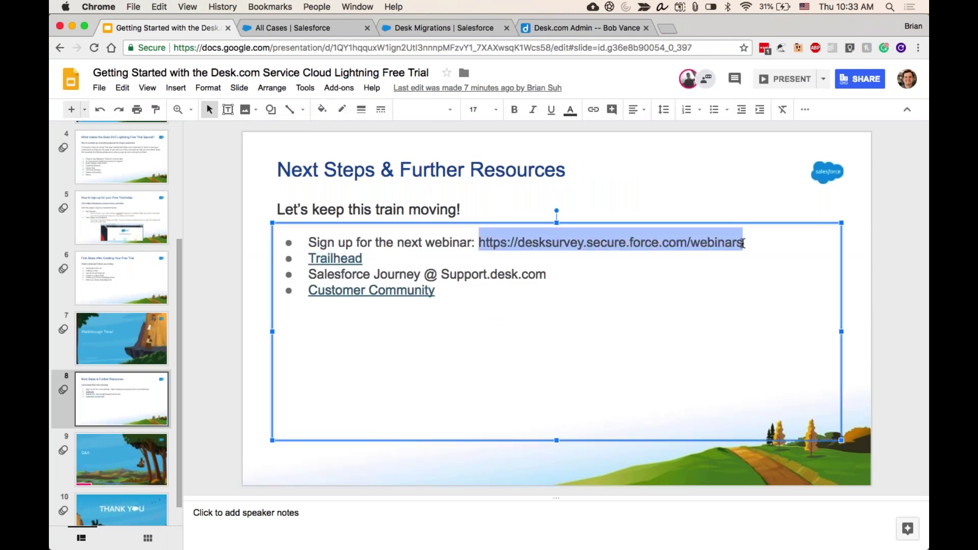
key(super+c)
key(super+t)
key(super+v)
key(Return)
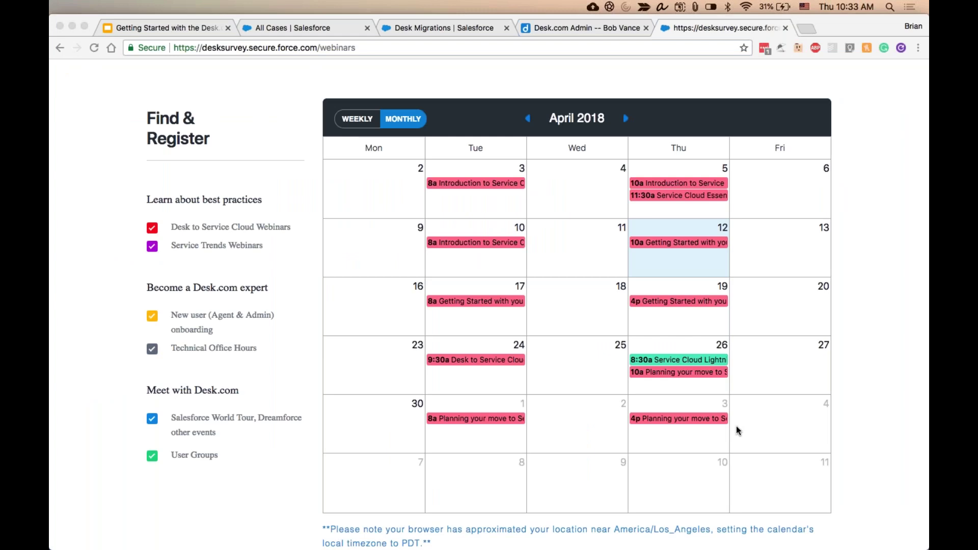
- Open the slide's Trailhead link in a new tab
click(317, 28)
click(176, 27)
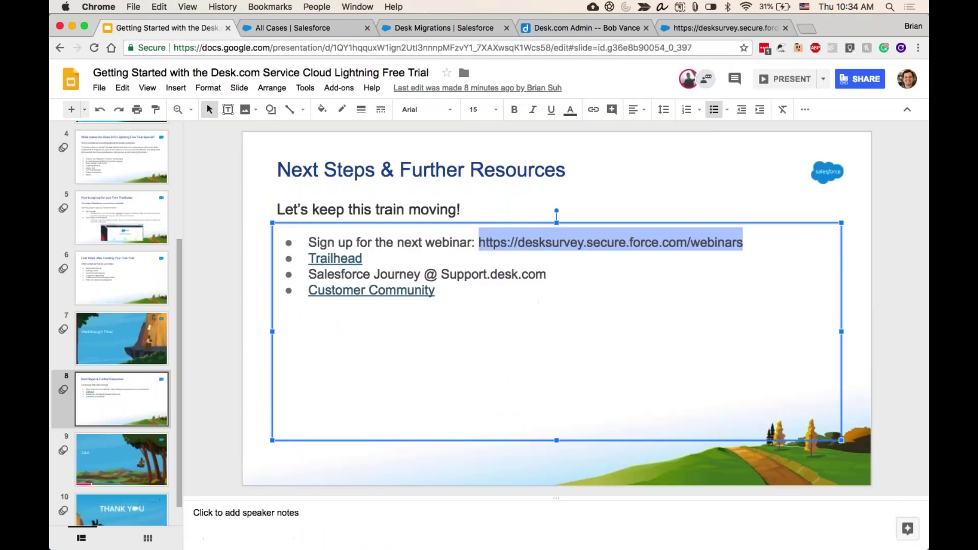
click(348, 259)
click(373, 278)
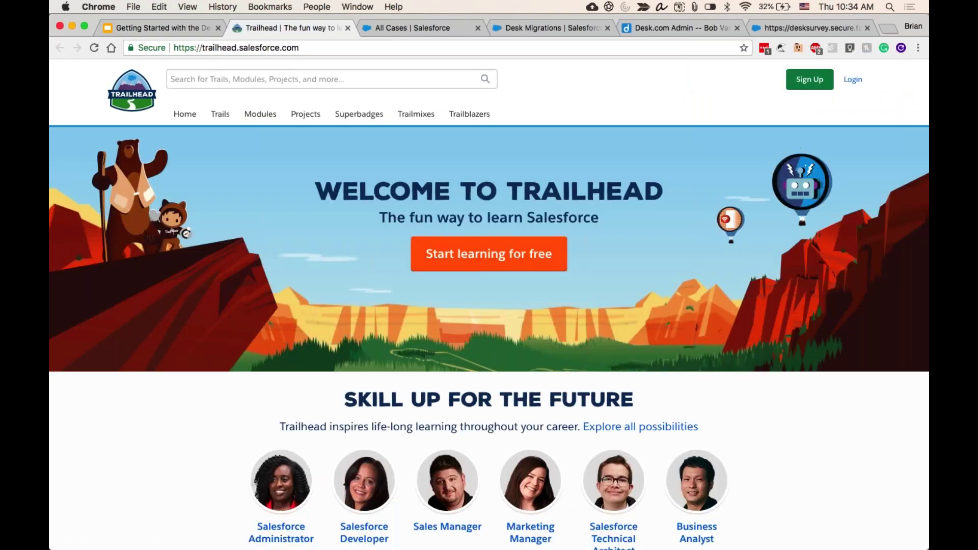
- Search Trailhead for 'migration', then refine the search to 'migration desk'
click(344, 78)
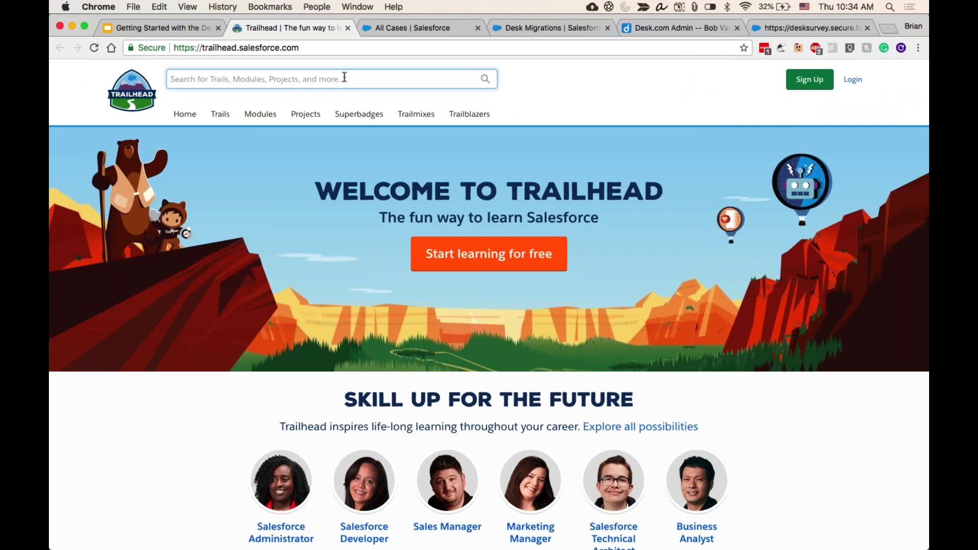
text(migration)
key(Return)
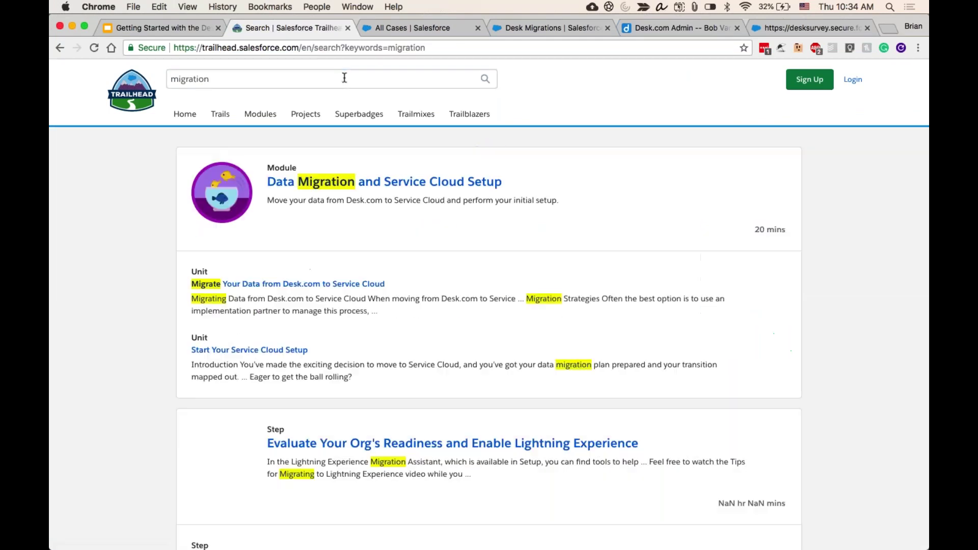
scroll(313, 209, down, 5)
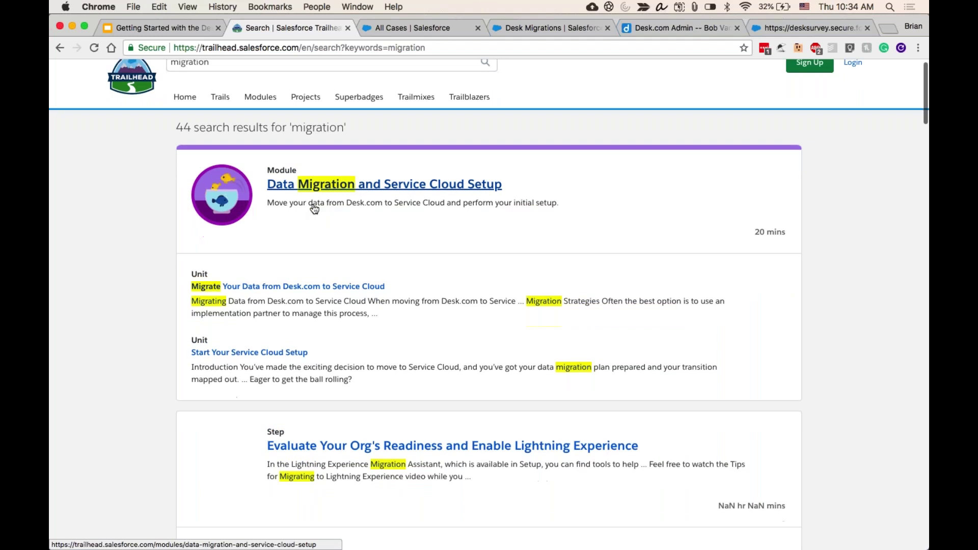
scroll(489, 306, up, 5)
click(170, 79)
text(desk)
key(Return)
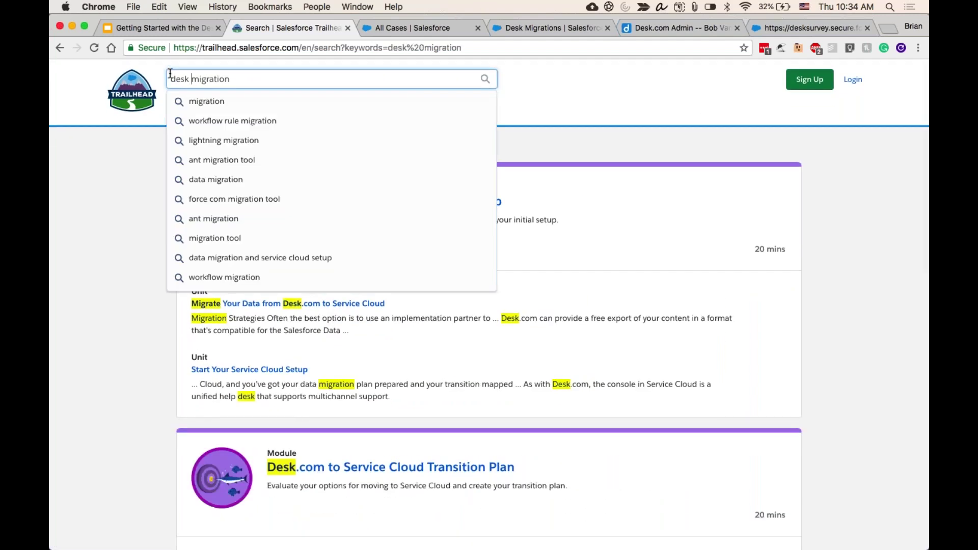
- Search Trailhead for 'Desk.com' and open the Make the Move from Desk.com to Service Cloud trail
click(254, 79)
key(super+a)
key(BackSpace)
text(Desk.com)
key(Return)
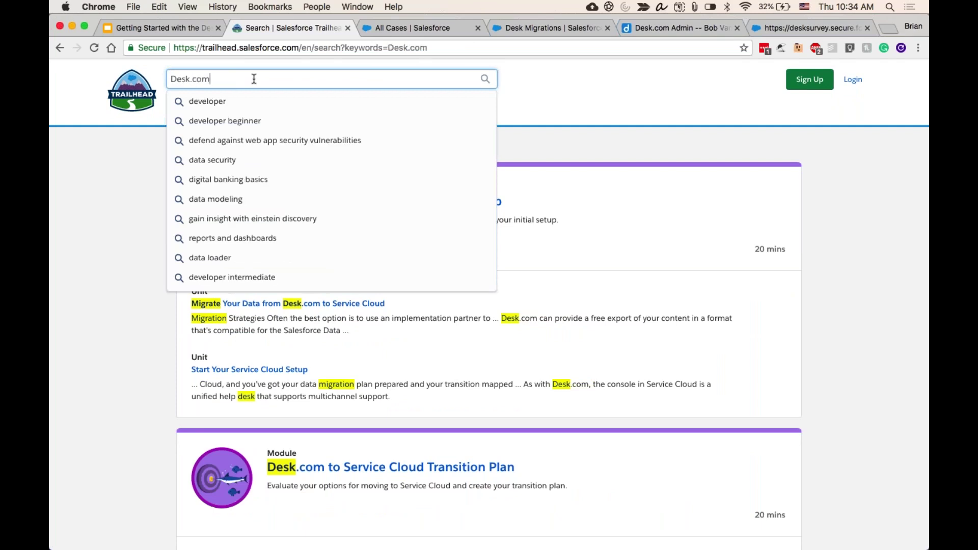
scroll(489, 305, down, 15)
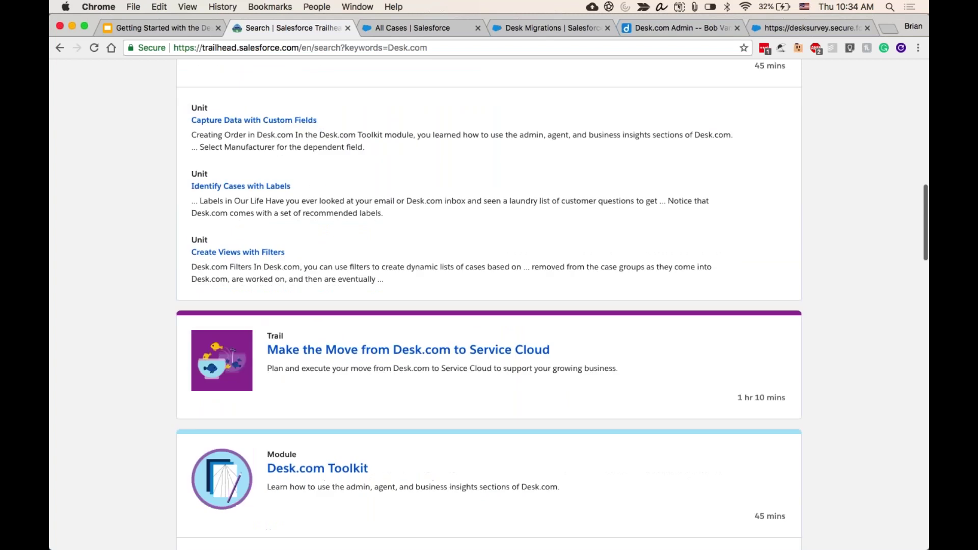
click(441, 309)
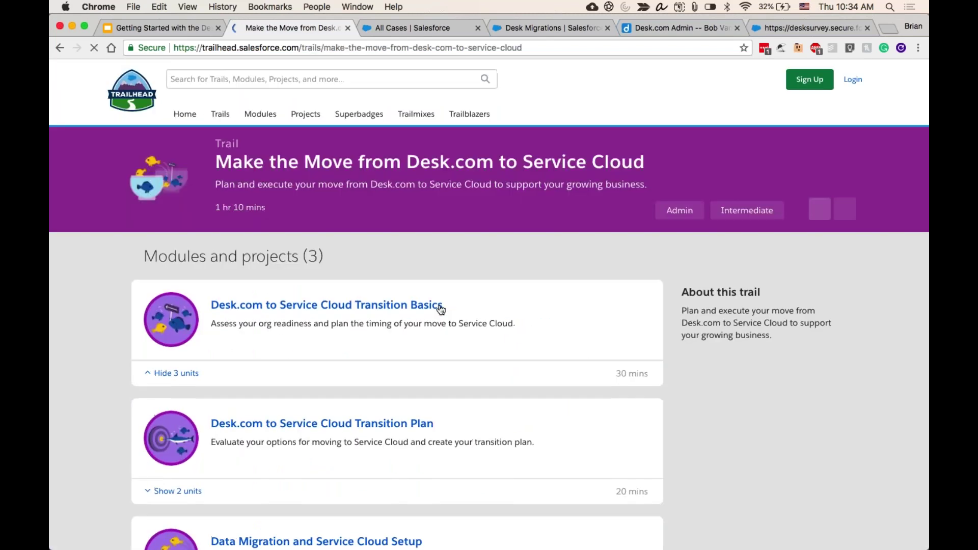
- Scroll through the trail page, then go back to the Getting Started presentation
scroll(411, 321, down, 1)
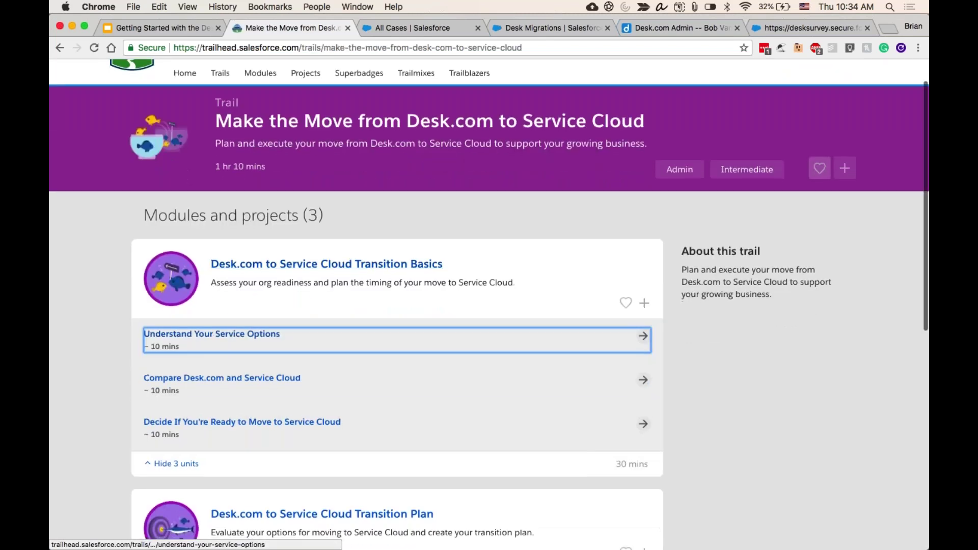
scroll(230, 352, down, 1)
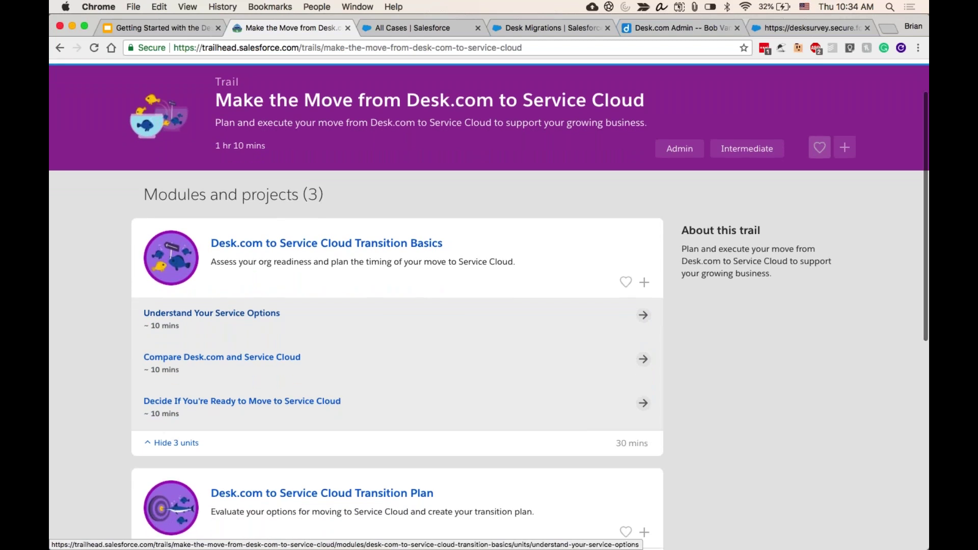
scroll(249, 232, down, 1)
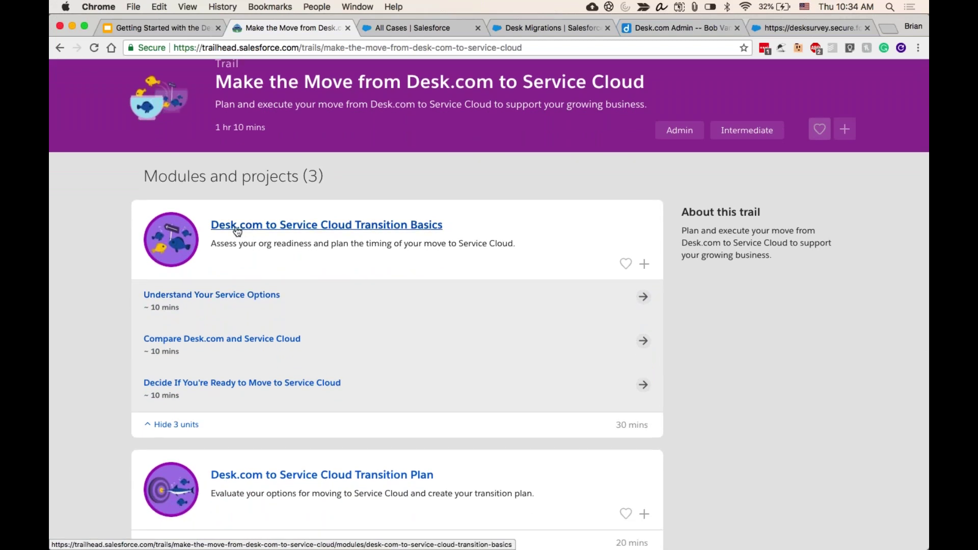
key(super+l)
key(BackSpace)
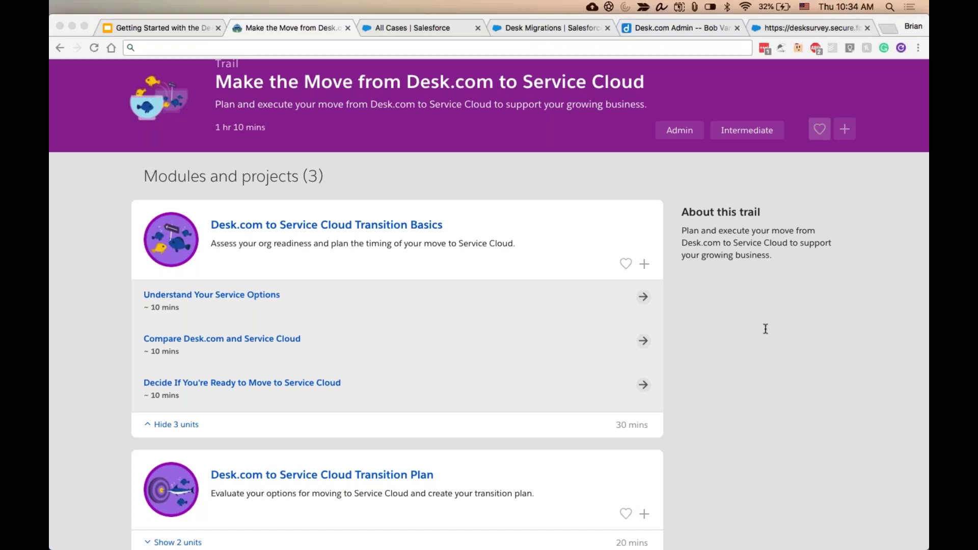
click(177, 27)
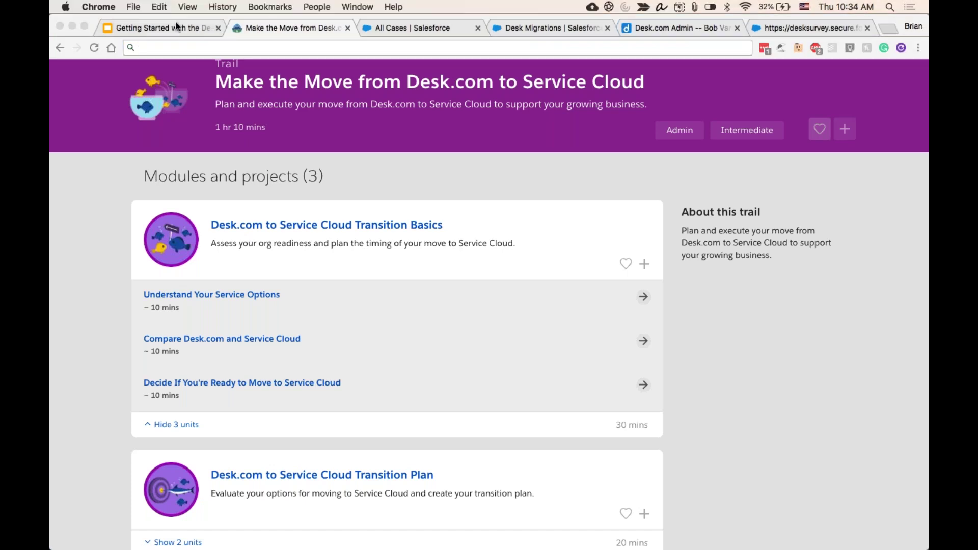
click(176, 26)
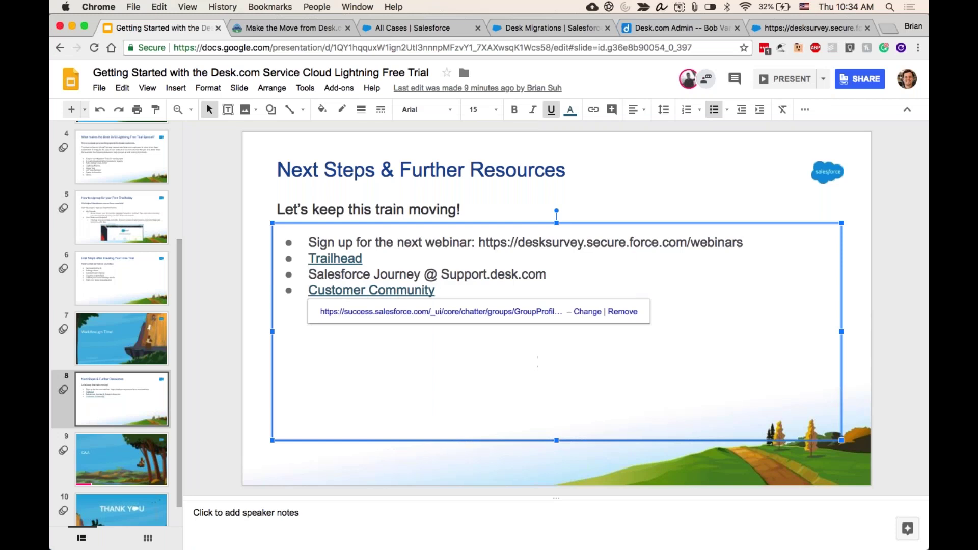
- Open support.desk.com in a new tab
key(super+t)
text(support.desk.com)
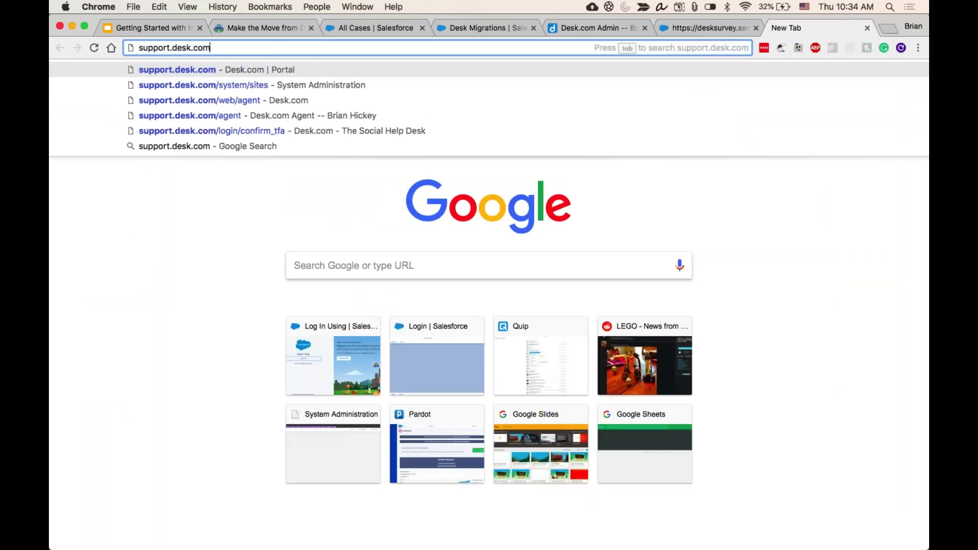
key(Return)
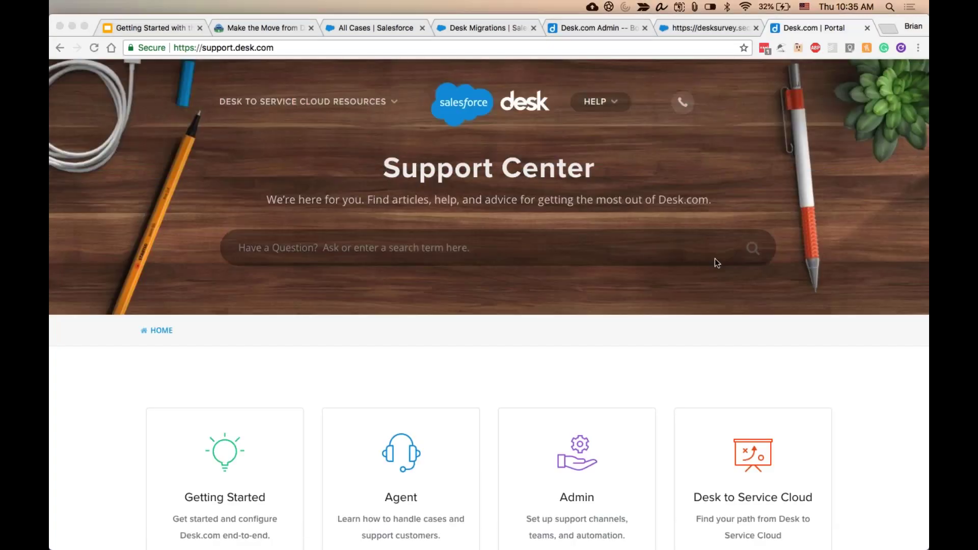
scroll(714, 263, down, 3)
click(747, 410)
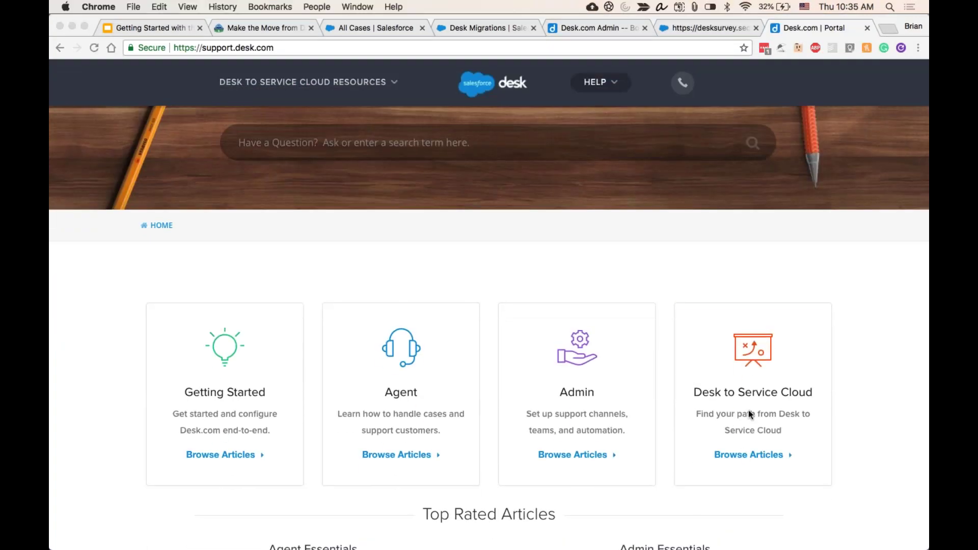
- Open the Start your Service Cloud Lightning Journey article and scroll down to Contact Us
click(747, 456)
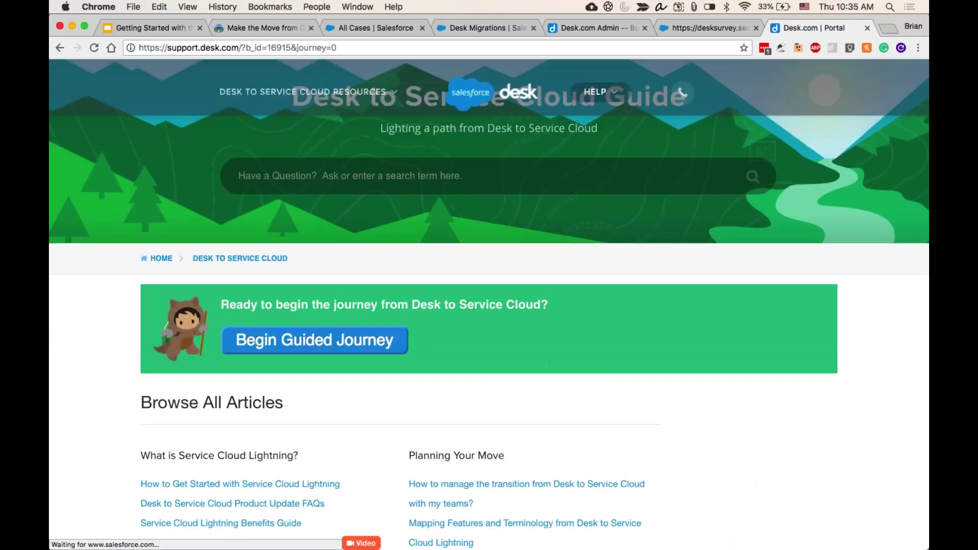
scroll(354, 340, down, 2)
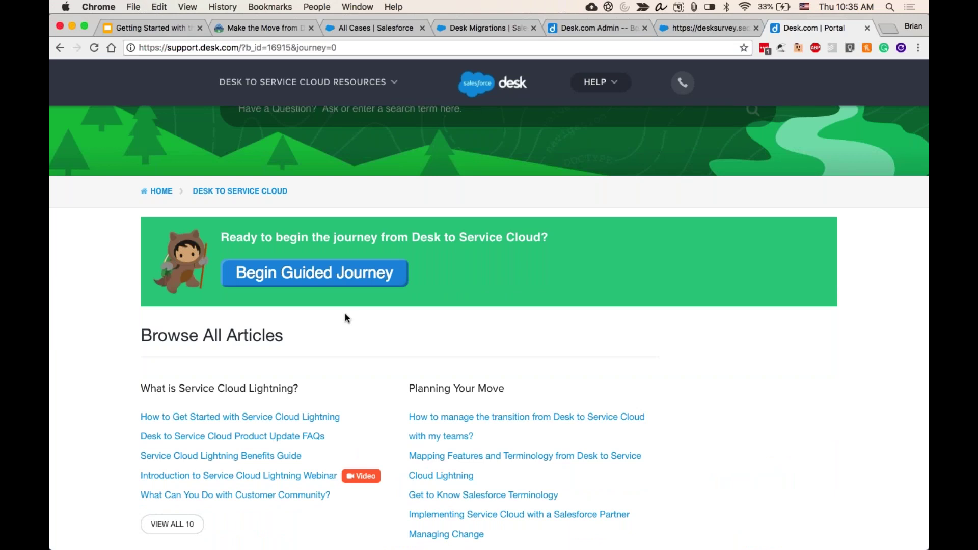
click(342, 276)
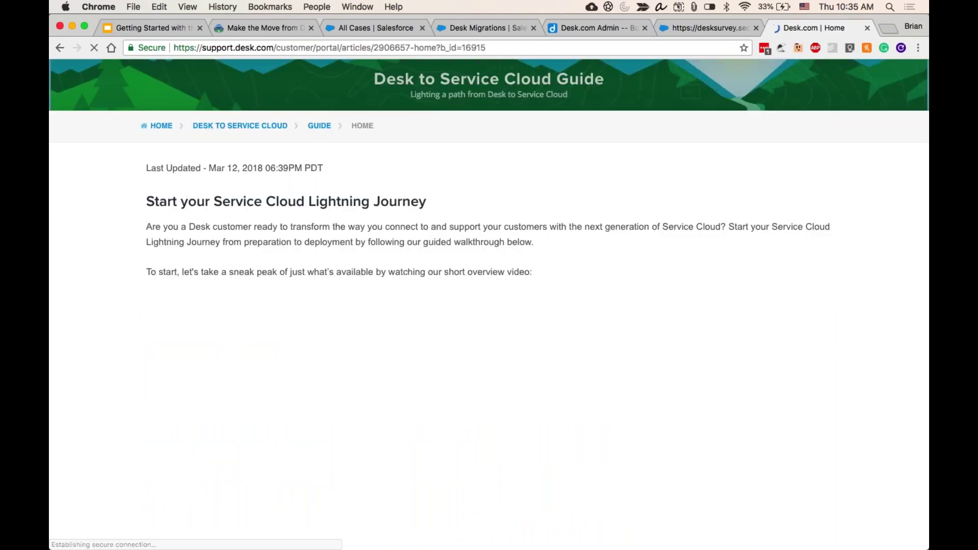
scroll(489, 306, down, 3)
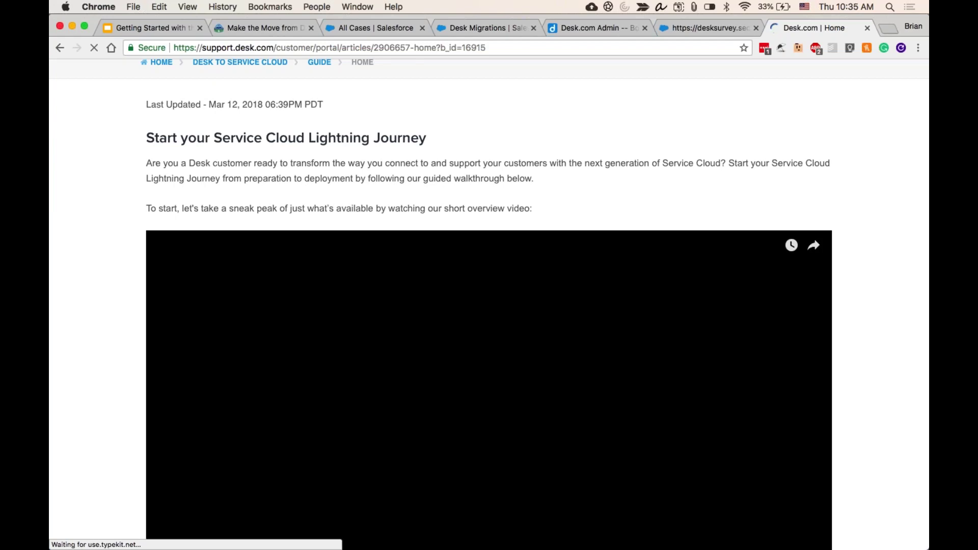
scroll(483, 409, down, 15)
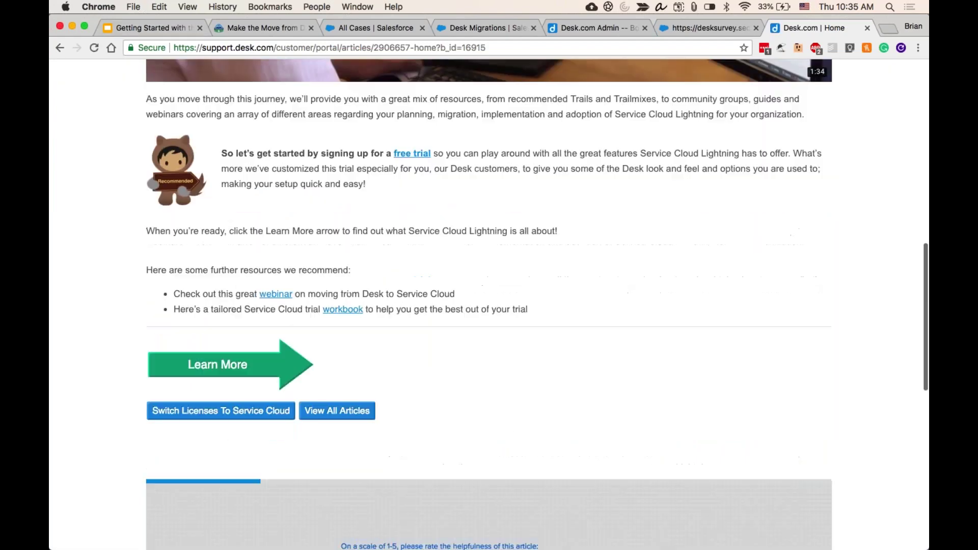
scroll(564, 384, down, 5)
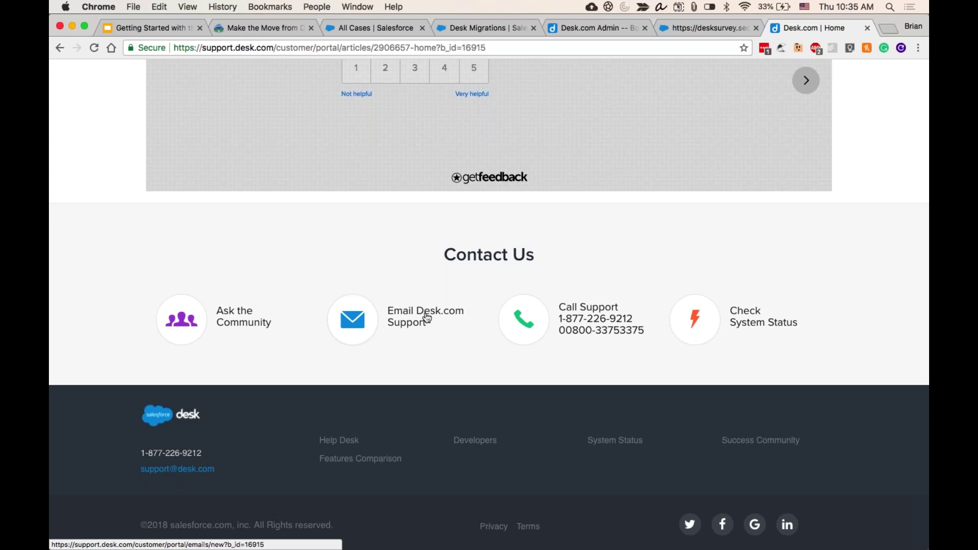
- Open the Next Steps slide's Customer Community link in a new tab and copy its address
click(141, 28)
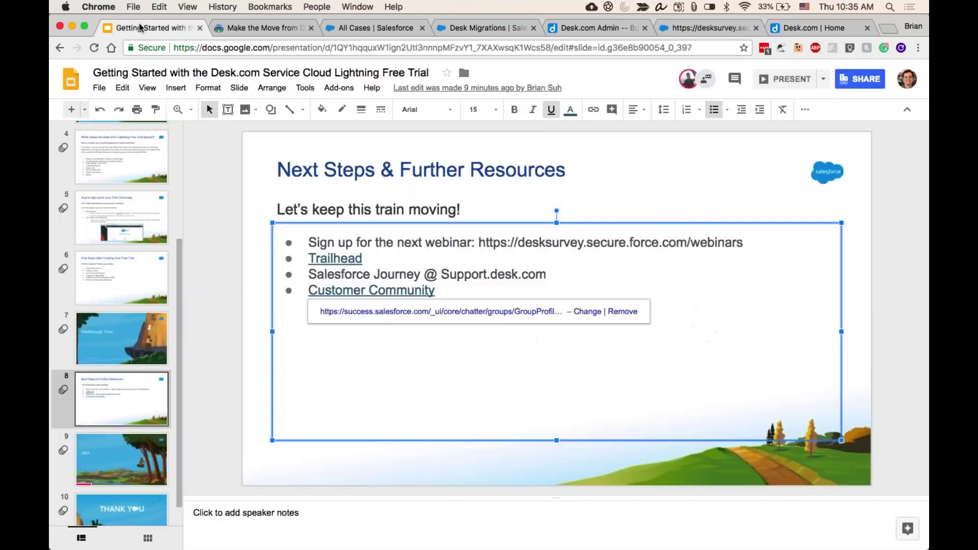
click(438, 311)
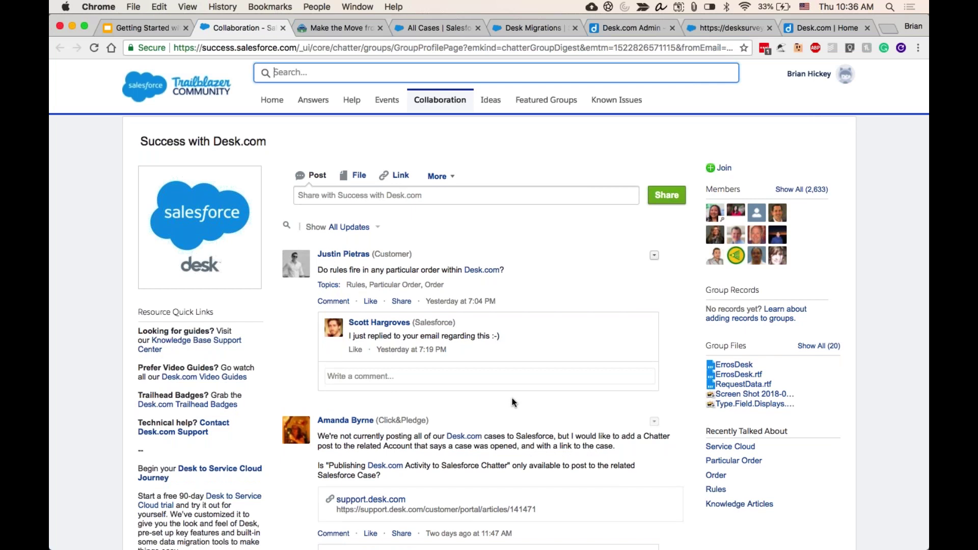
click(161, 29)
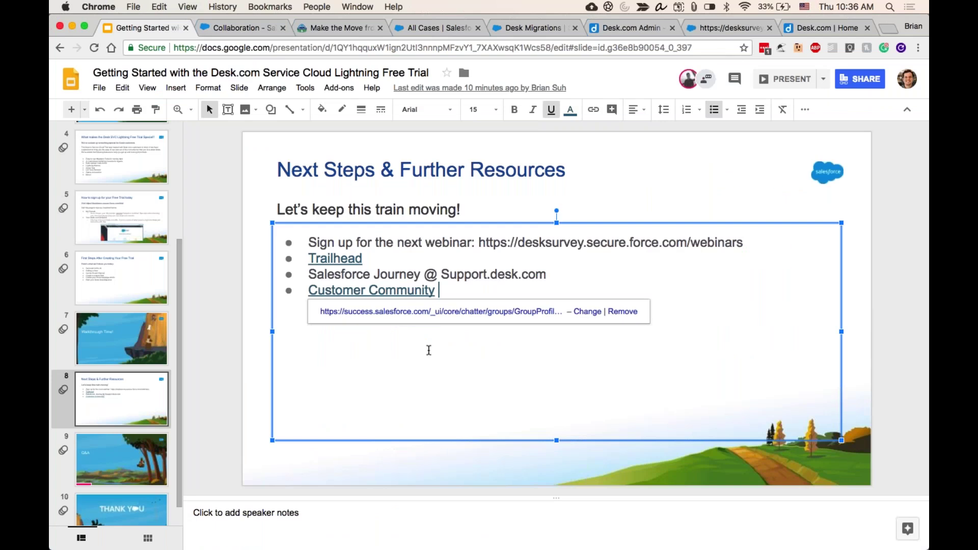
right_click(423, 313)
click(477, 367)
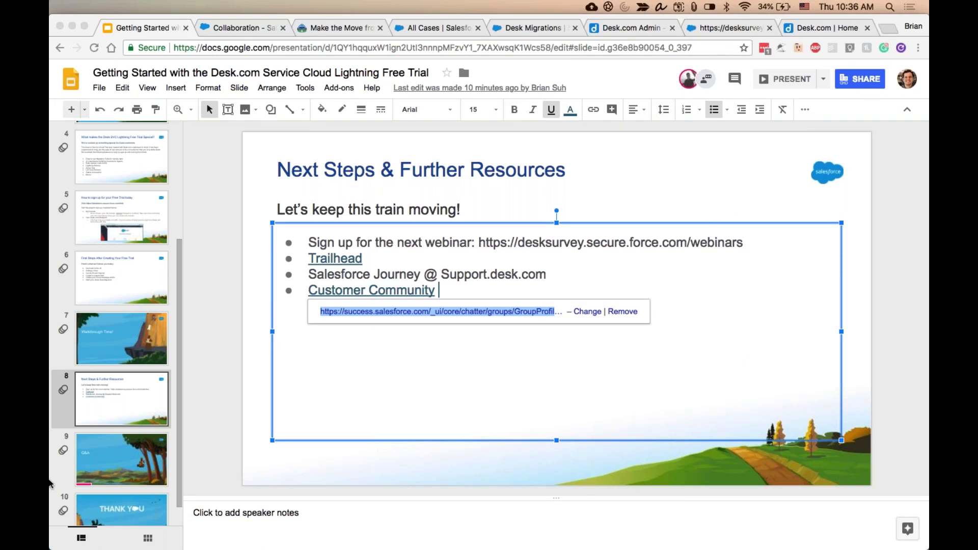
scroll(117, 471, down, 2)
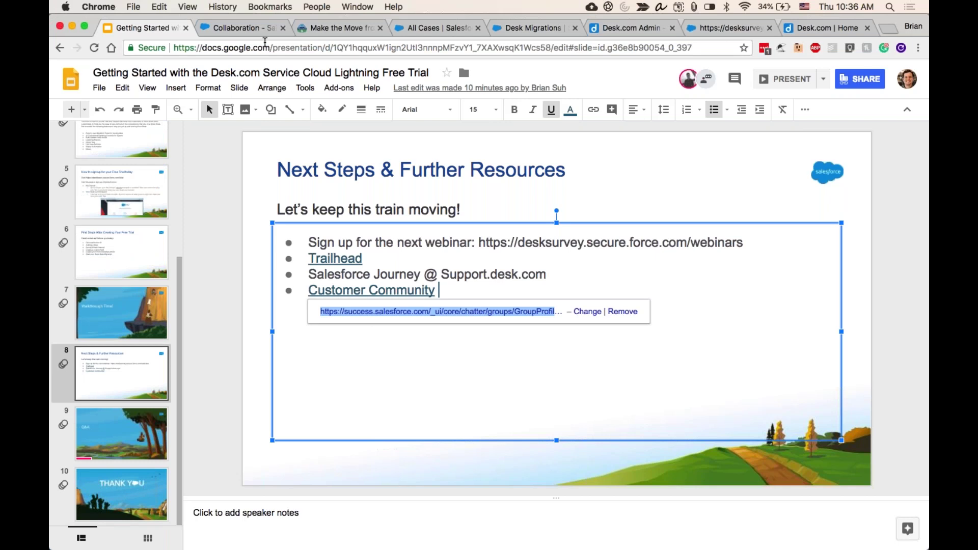
- Open the help.desk.com/campfire event page in a new tab
key(super+t)
text(d)
key(BackSpace)
key(BackSpace)
text(camp)
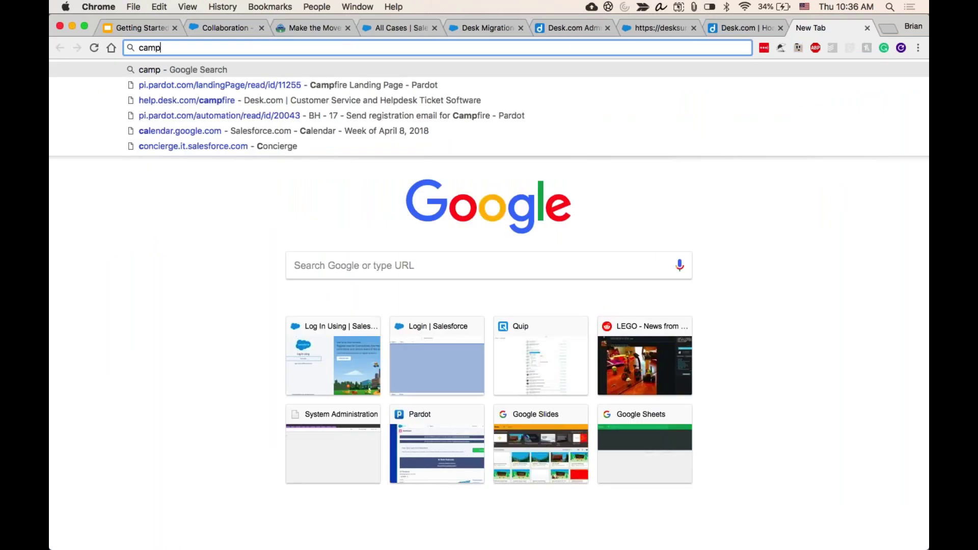
key(Down)
key(Down)
key(Return)
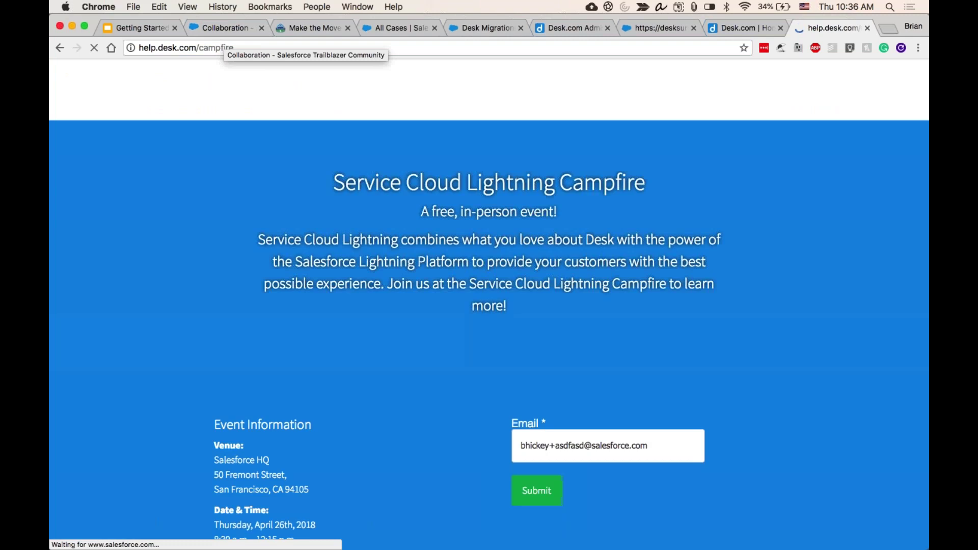
- Delete the prefilled Email value on the Campfire form and scroll down the event details
click(222, 47)
triple_click(222, 47)
key(BackSpace)
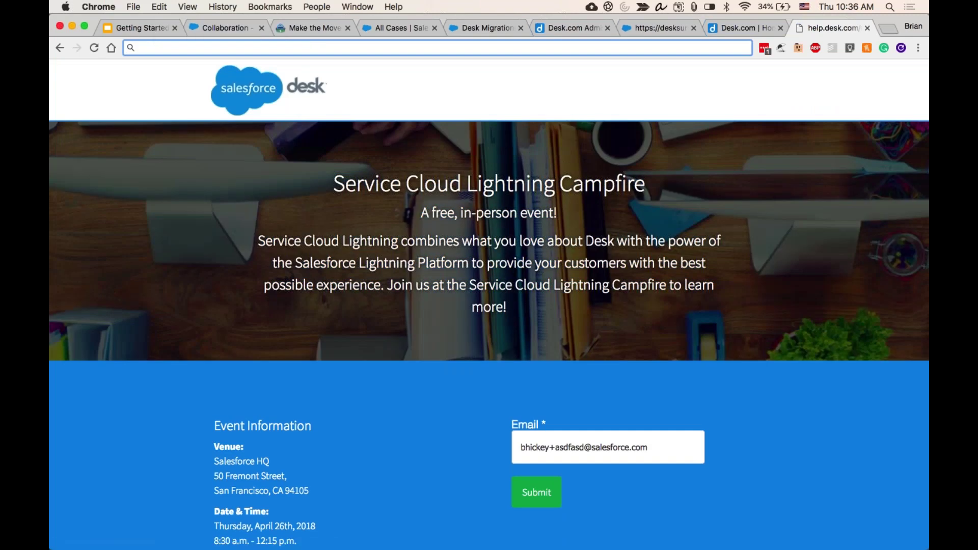
key(super+Tab)
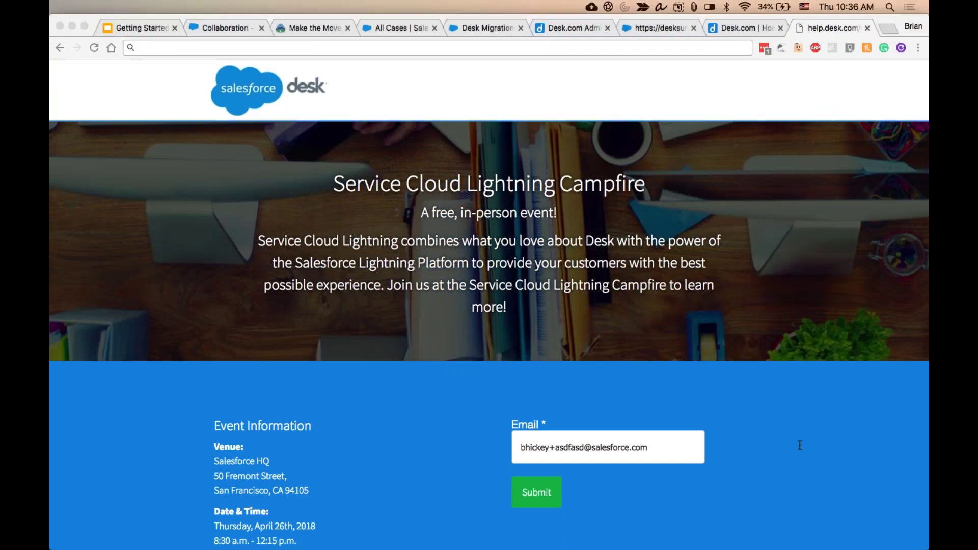
key(super+Tab)
key(Tab)
key(BackSpace)
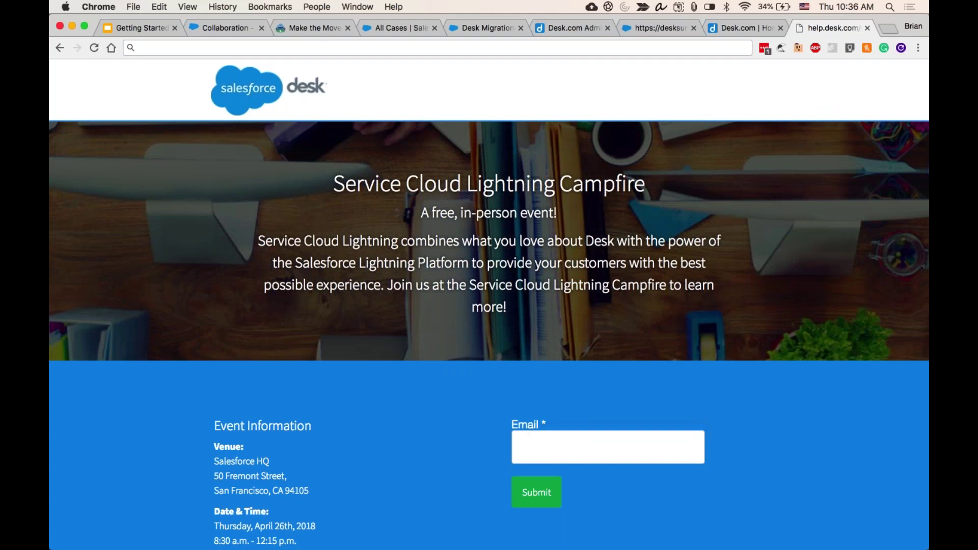
scroll(631, 501, down, 3)
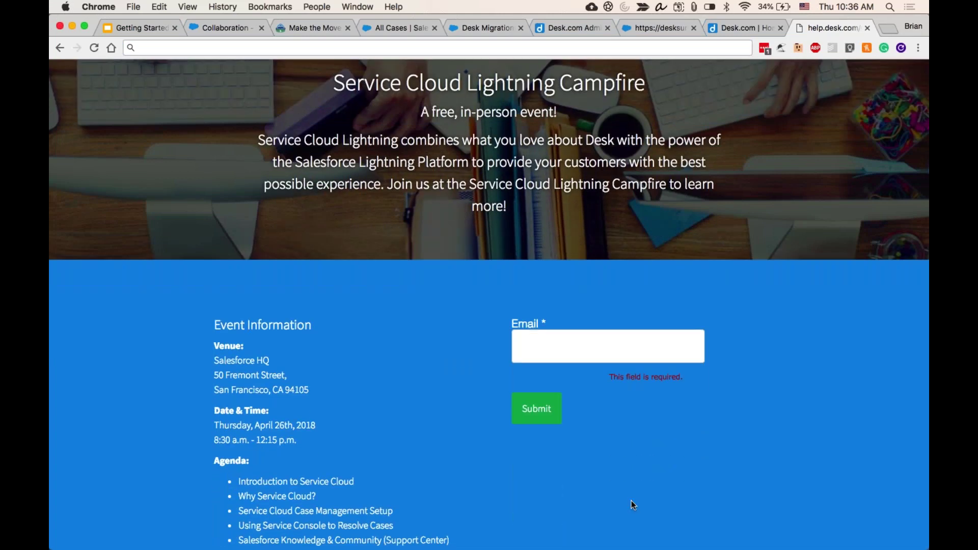
scroll(631, 500, down, 3)
scroll(631, 505, down, 1)
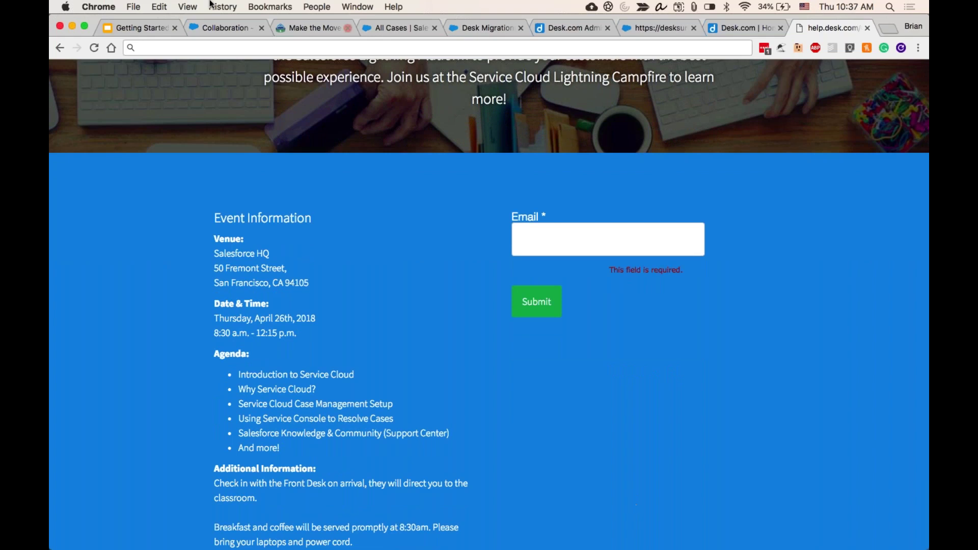
- Show the April 2018 webinars calendar and the details of the April 26 8:30a Service Cloud Lightning Campfire
click(580, 30)
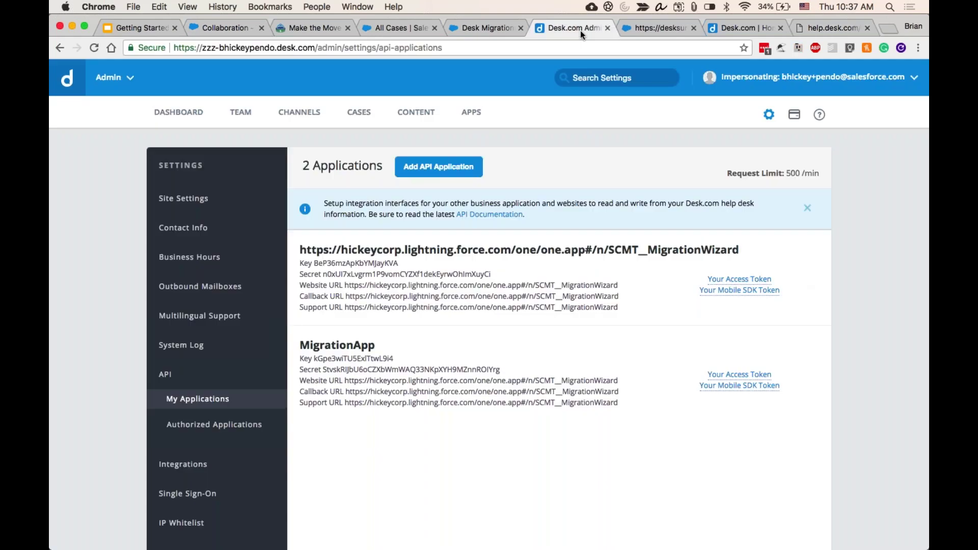
click(630, 27)
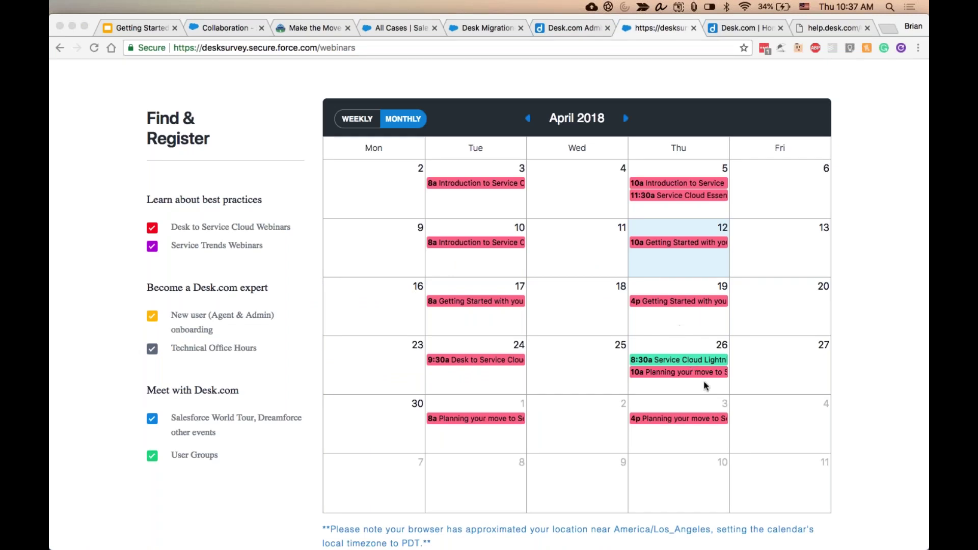
click(680, 360)
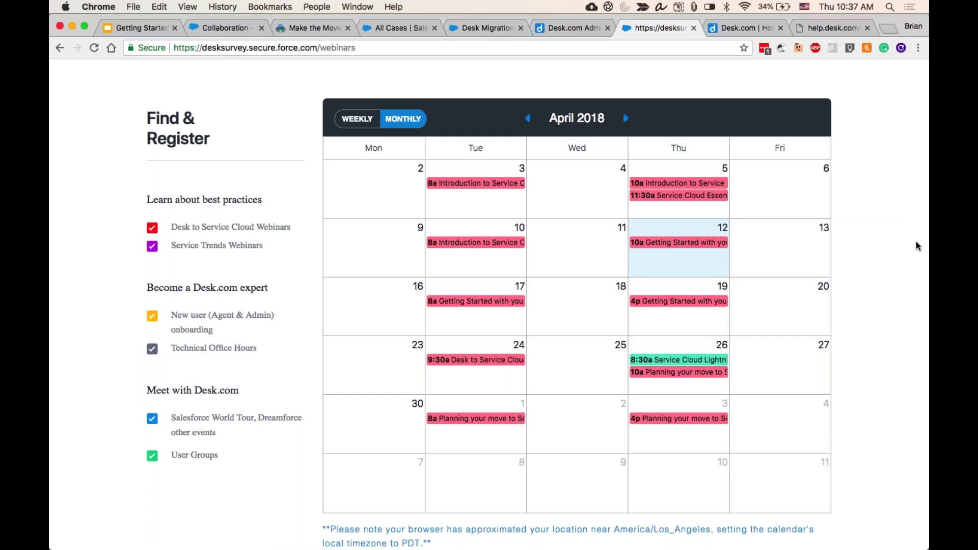
mouse_move(714, 364)
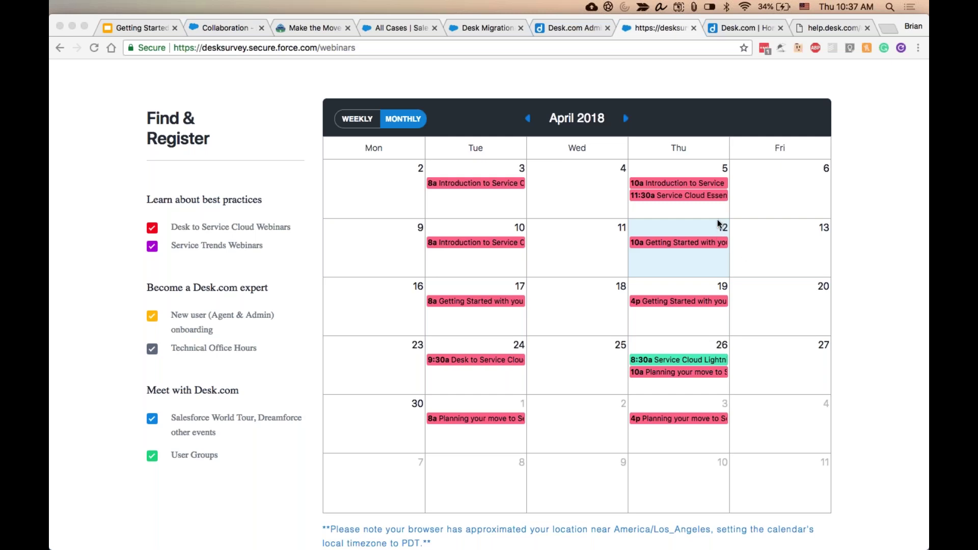
- Scroll through the Campfire page's April 26th agenda to the registration terms and focus the empty Email field
click(757, 27)
click(757, 27)
click(802, 29)
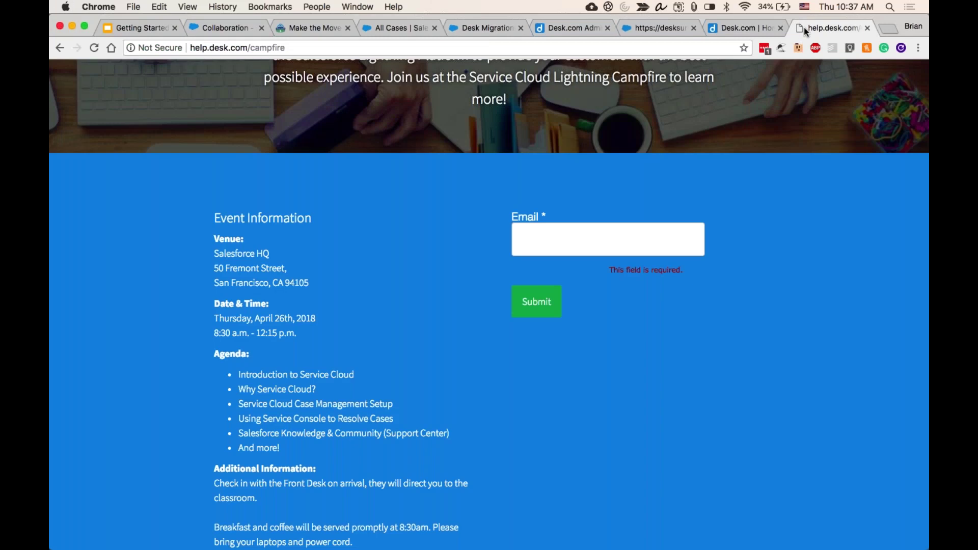
scroll(724, 395, down, 5)
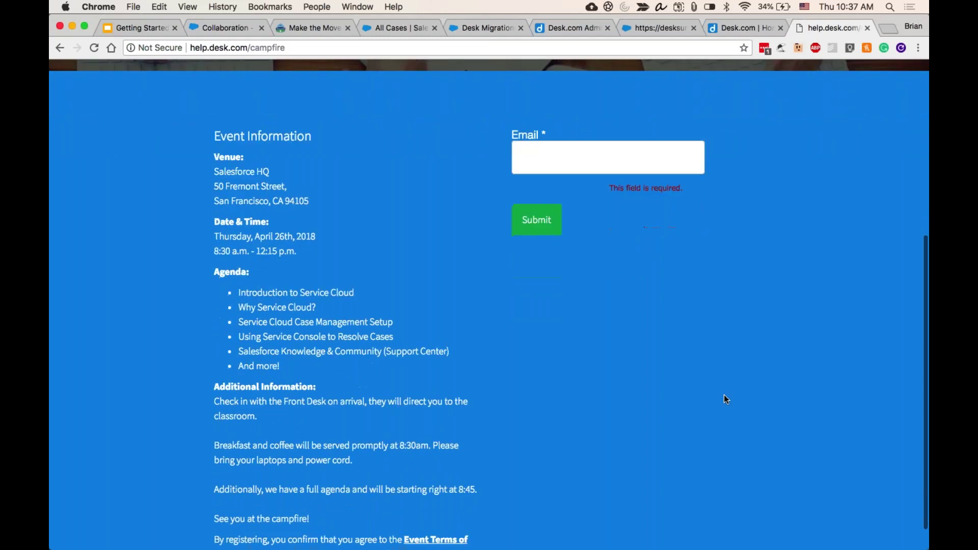
scroll(724, 396, down, 1)
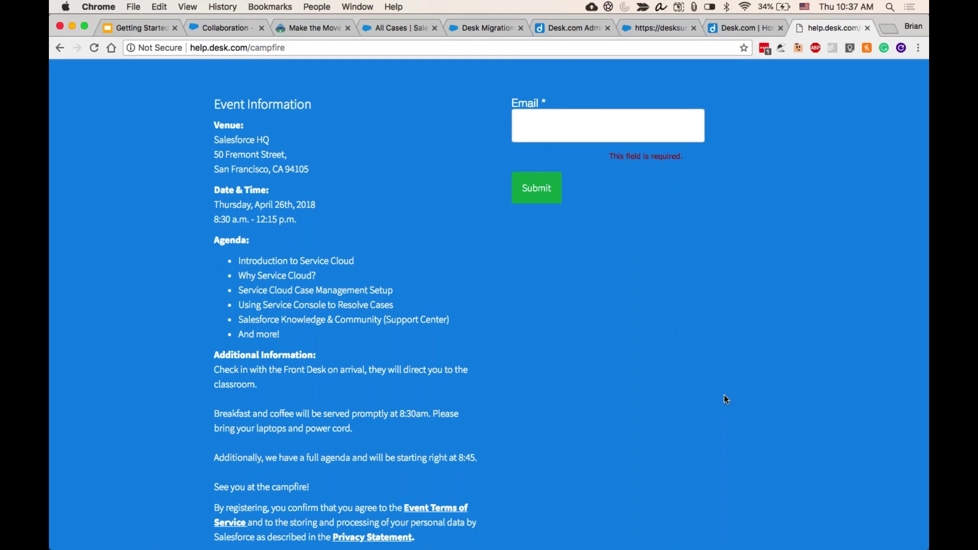
scroll(724, 396, down, 1)
scroll(724, 396, down, 1)
click(664, 124)
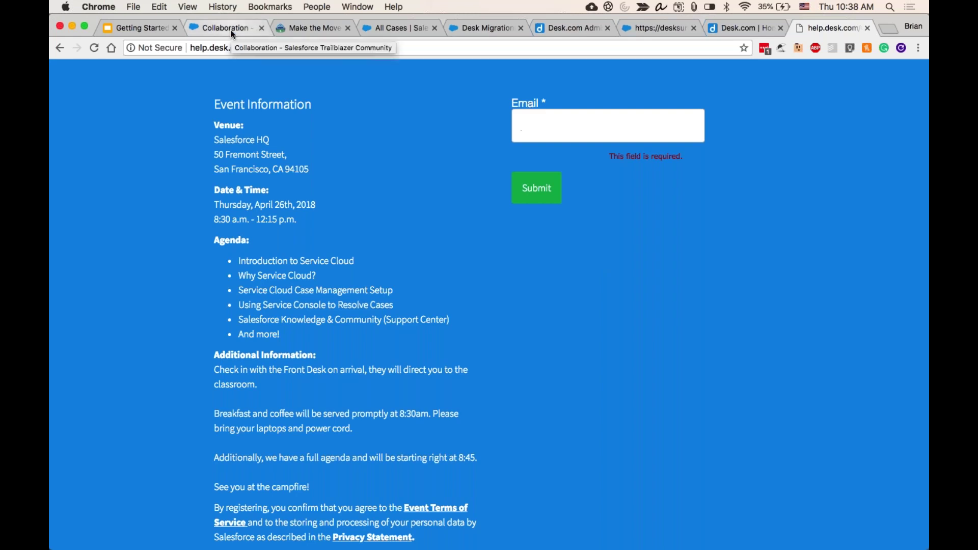
- Close the Desk Migration, Desk.com admin, webinars, support, Trailblazer Community and Make the Move tabs
click(231, 28)
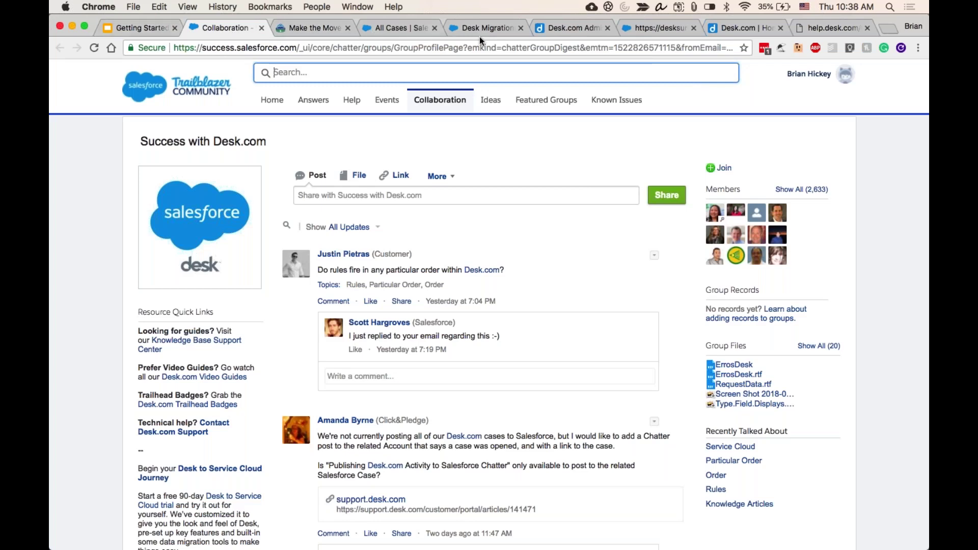
click(415, 29)
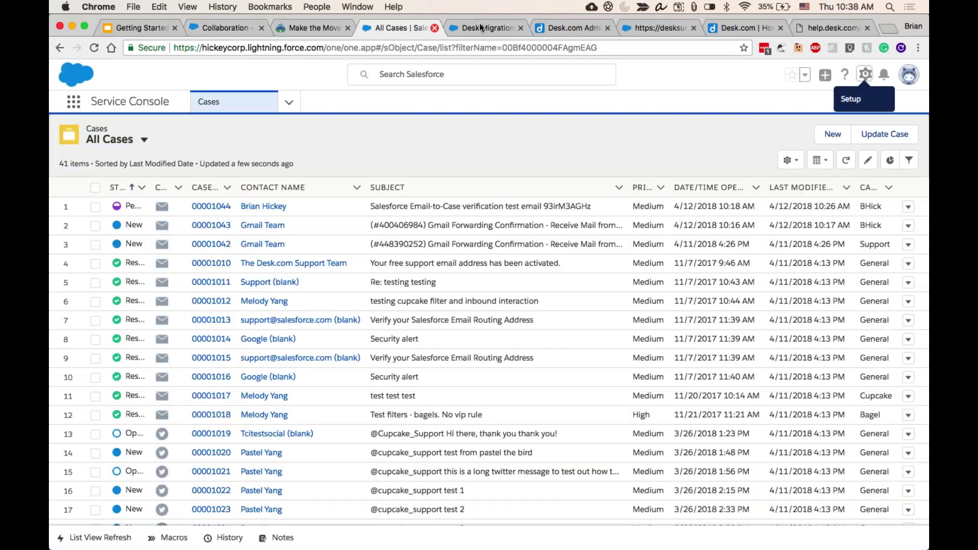
click(521, 27)
click(521, 27)
click(521, 27)
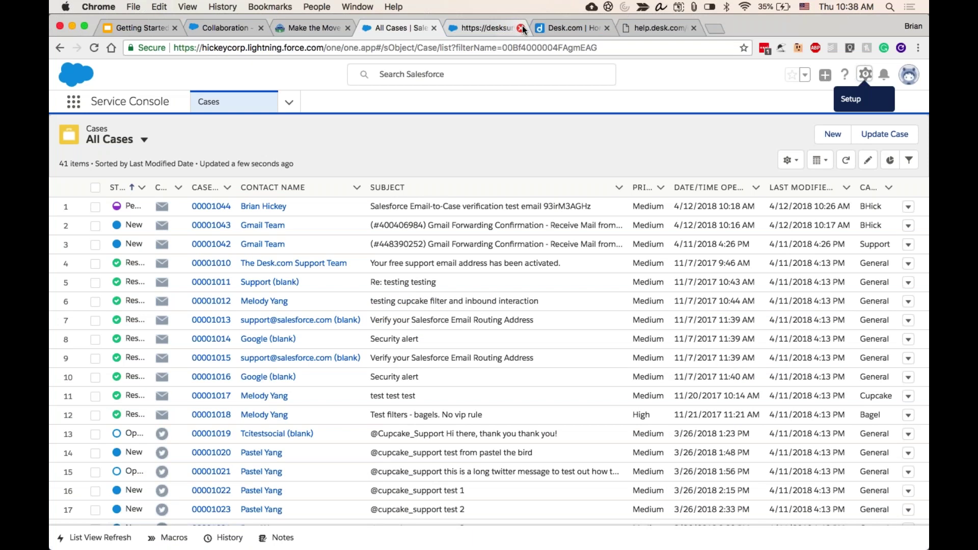
click(521, 27)
click(521, 27)
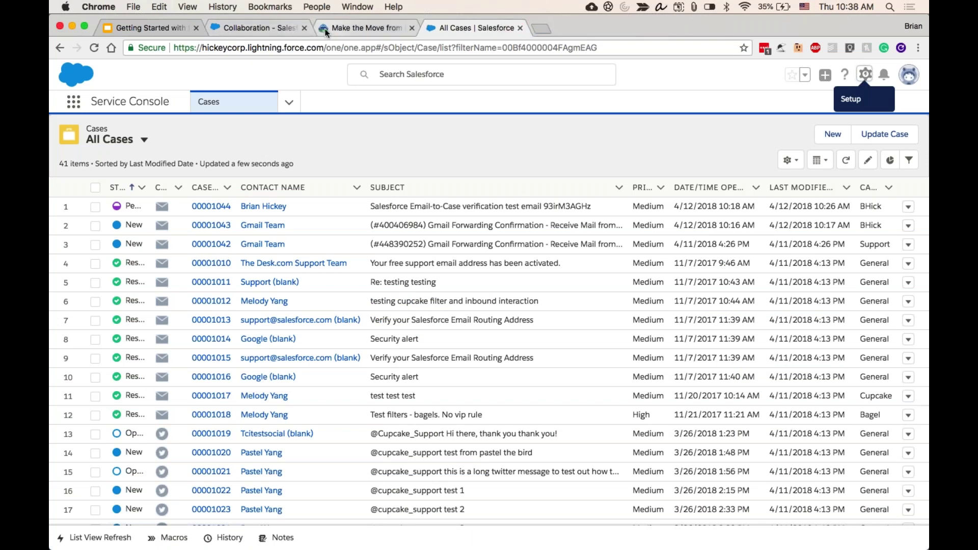
click(304, 28)
click(304, 28)
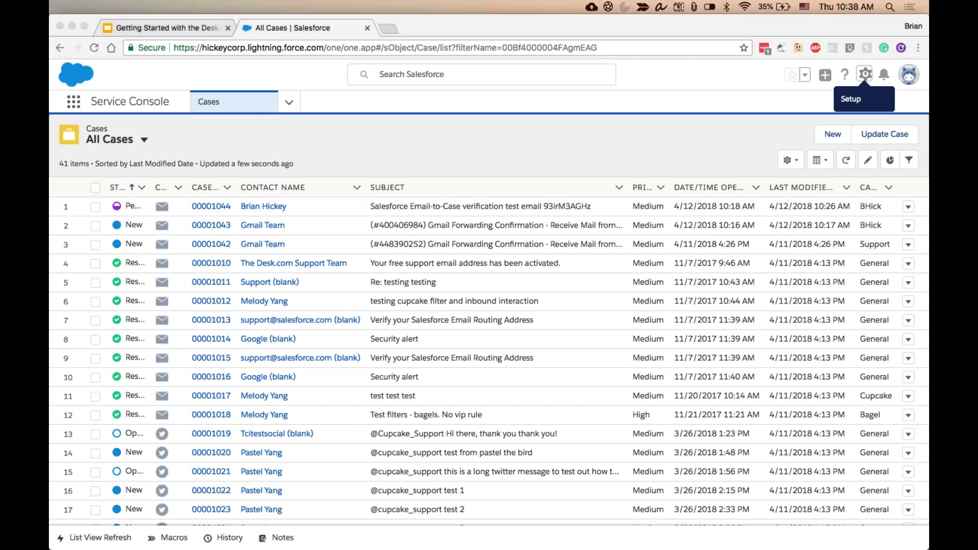
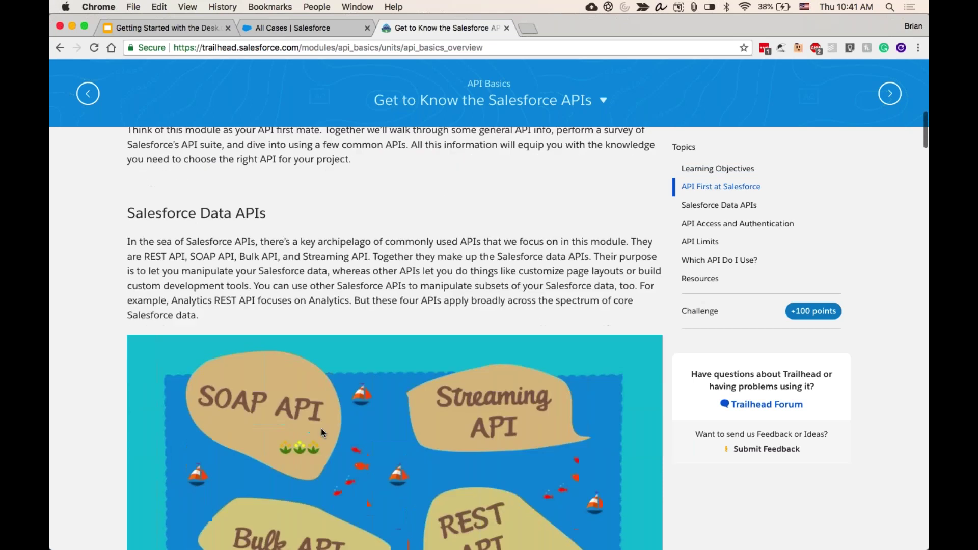
- Scroll the API Basics unit 'Get to Know the Salesforce APIs' to its Salesforce Data APIs section
scroll(320, 429, up, 6)
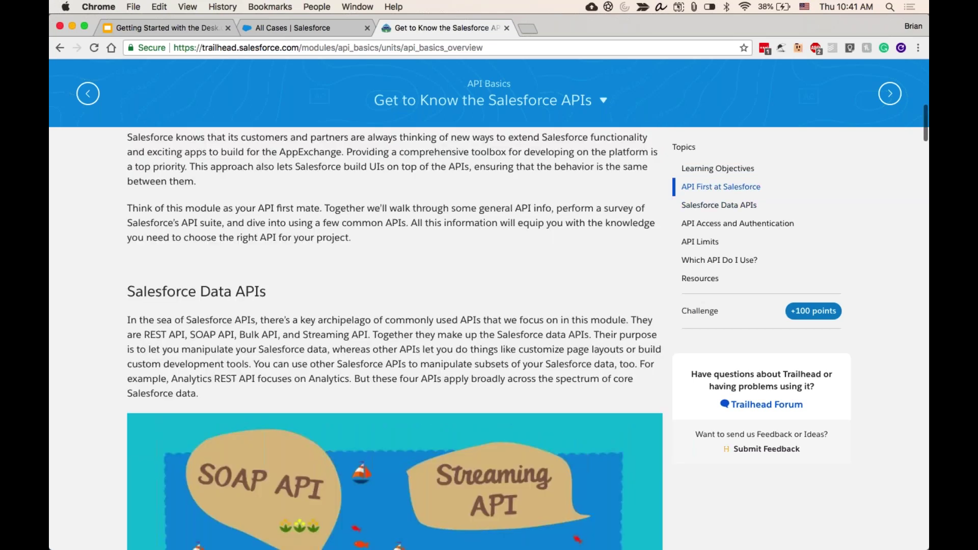
- Return to the Service Console's All Cases list view showing 41 cases
click(278, 28)
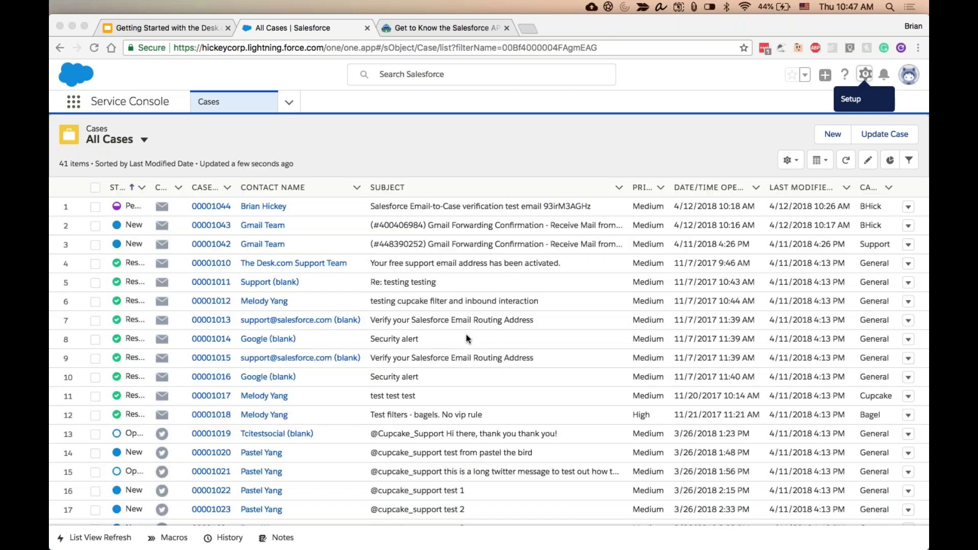
click(290, 162)
click(74, 102)
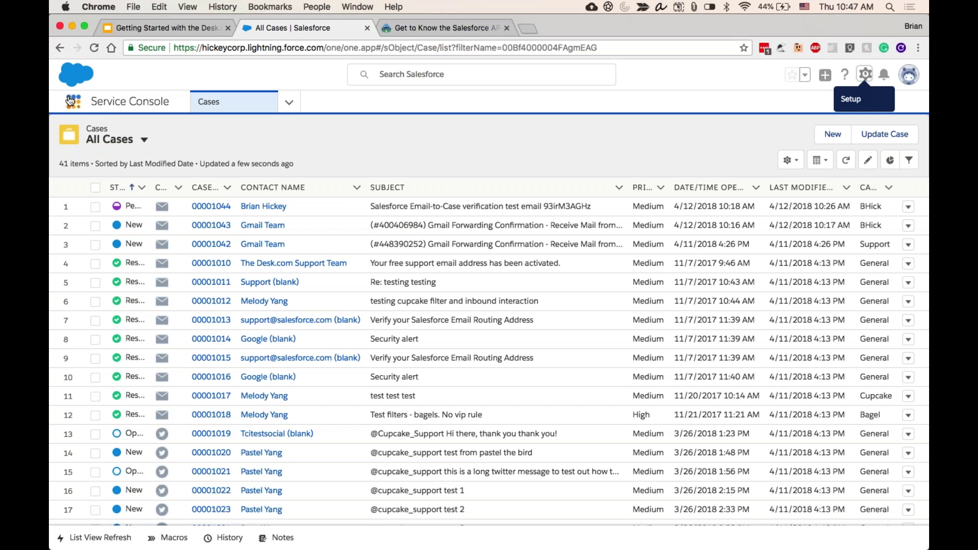
click(74, 102)
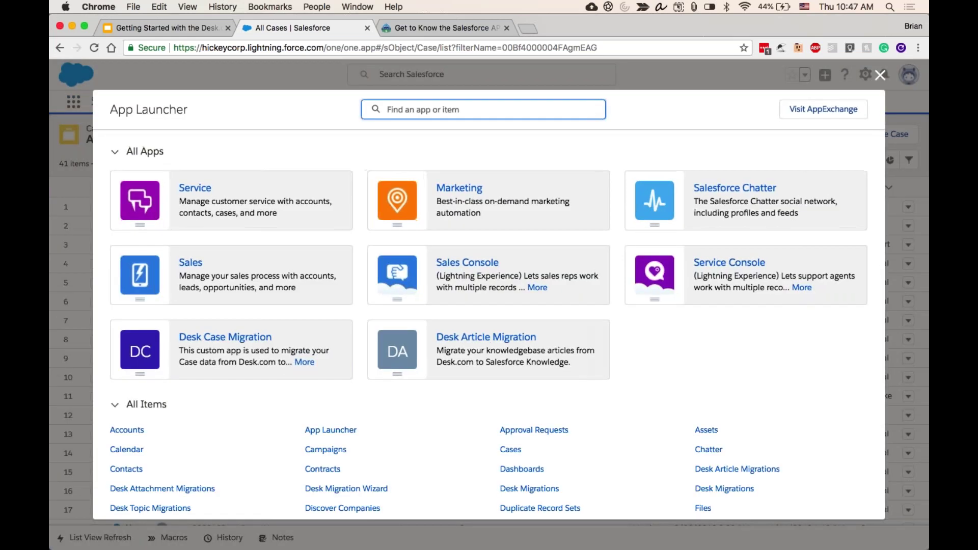
text(desk)
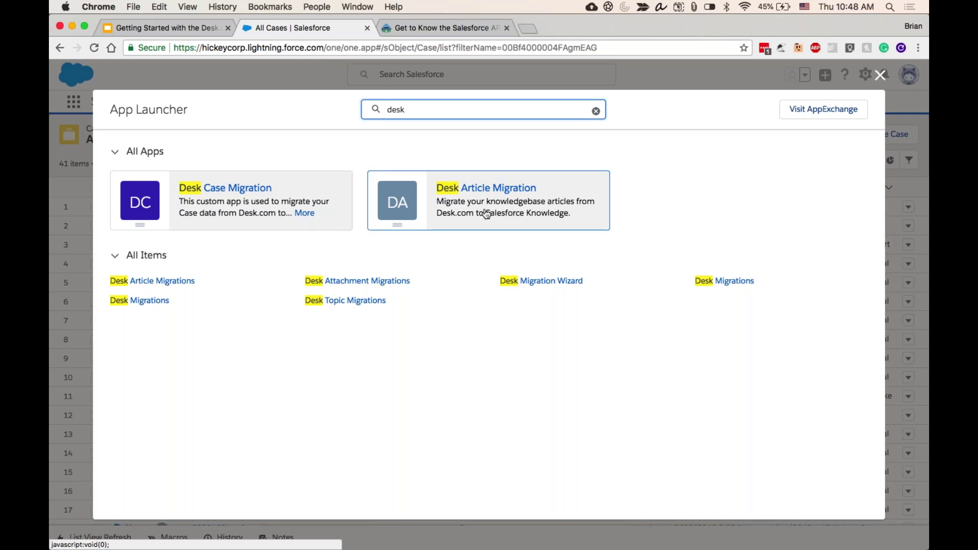
double_click(504, 110)
key(BackSpace)
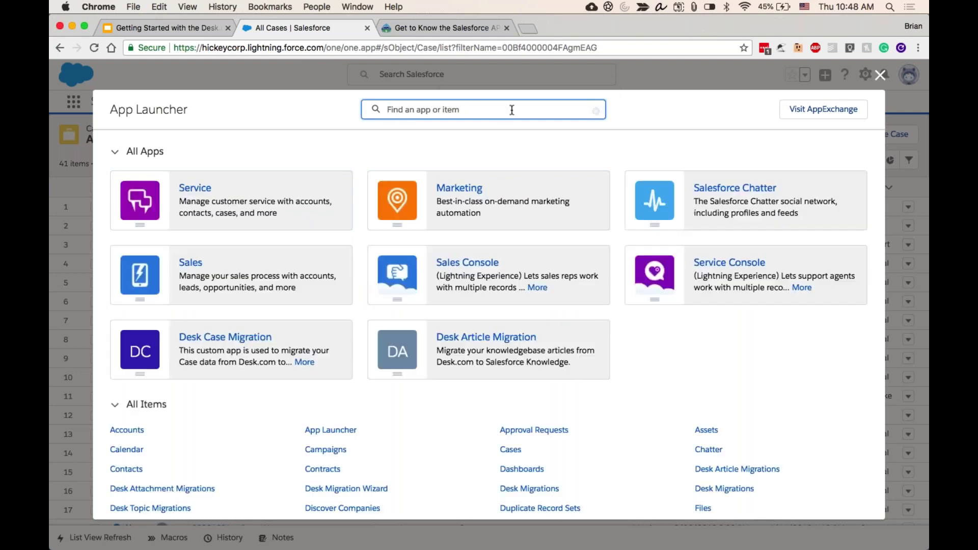
click(882, 77)
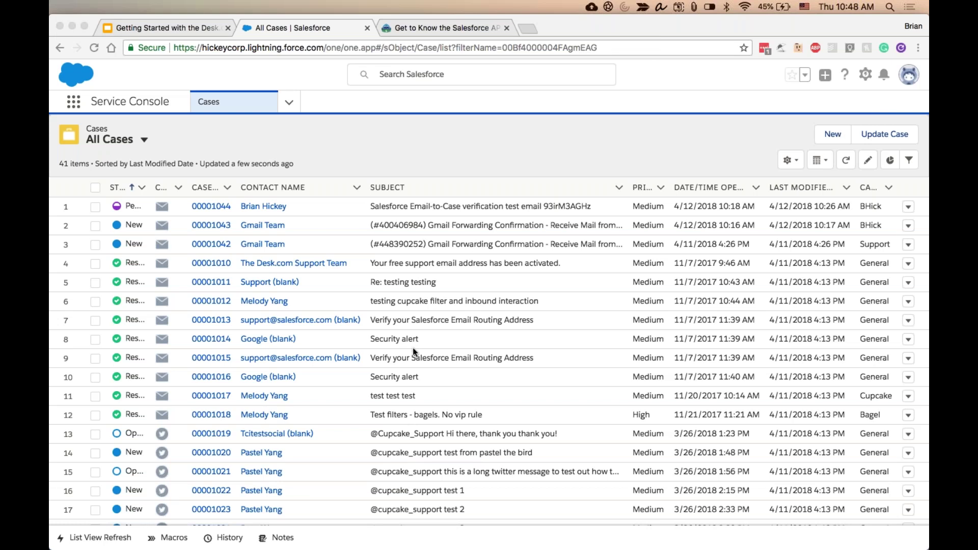
click(420, 448)
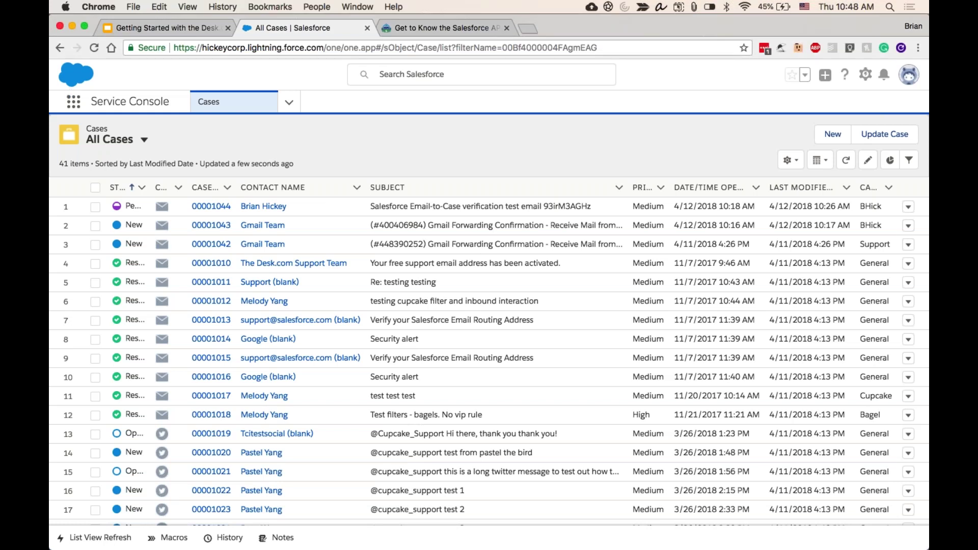
- Open the App Launcher from the grid icon beside Service Console
click(75, 103)
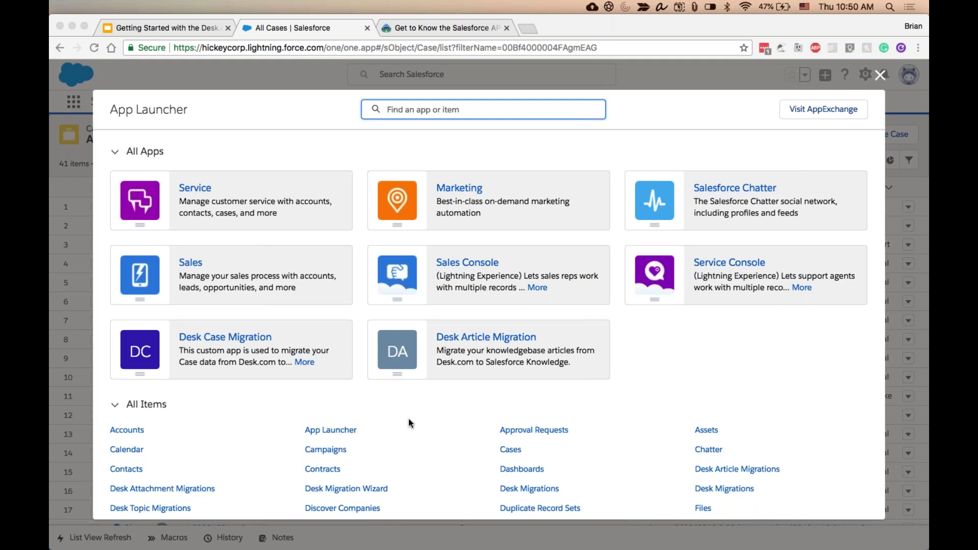
- Launch the Desk Article Migration app from the App Launcher
click(174, 451)
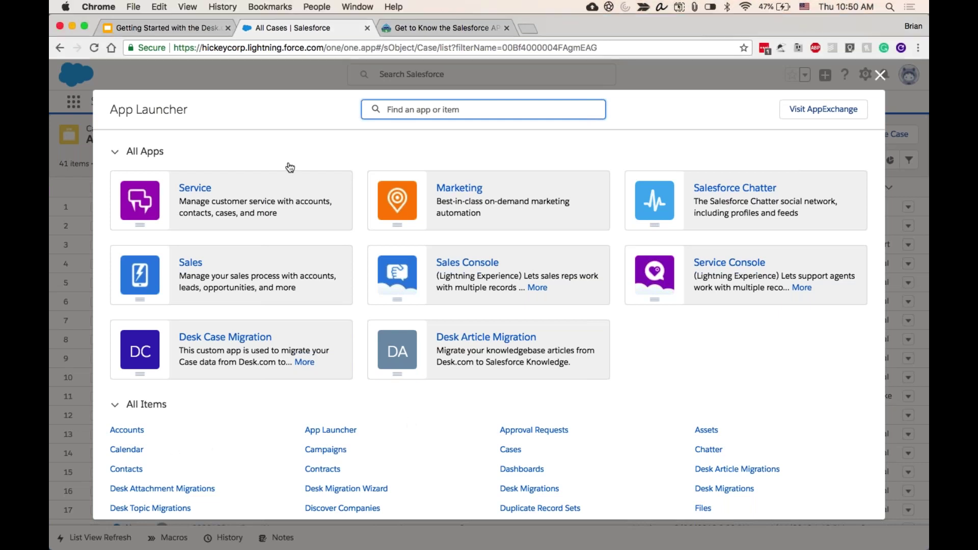
click(498, 354)
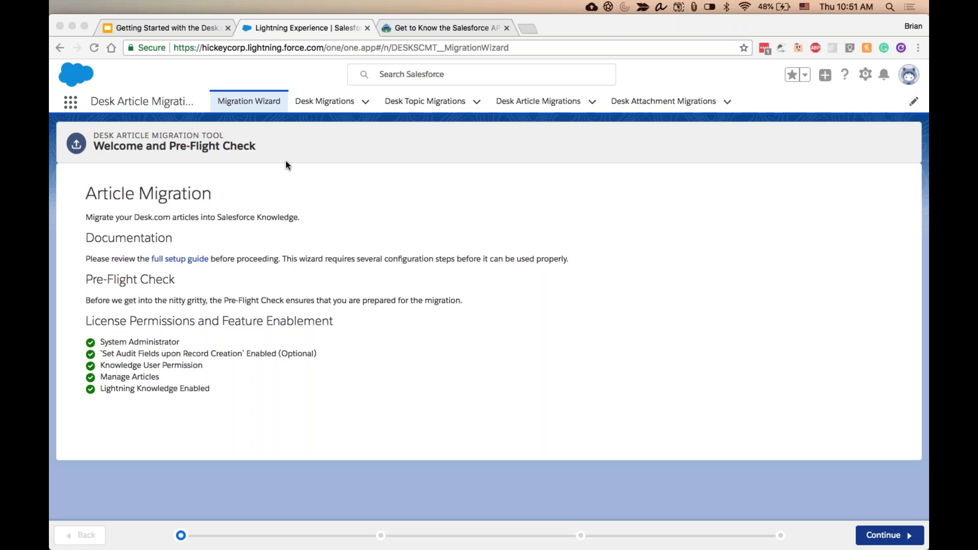
- Advance the wizard to Connect to Desk.com, then return to the Migration Wizard welcome page
click(325, 209)
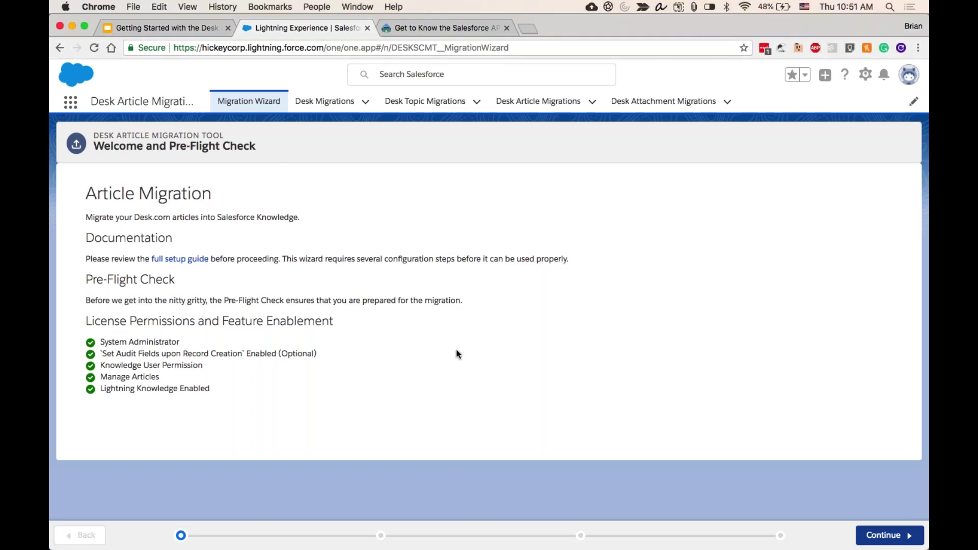
mouse_move(794, 549)
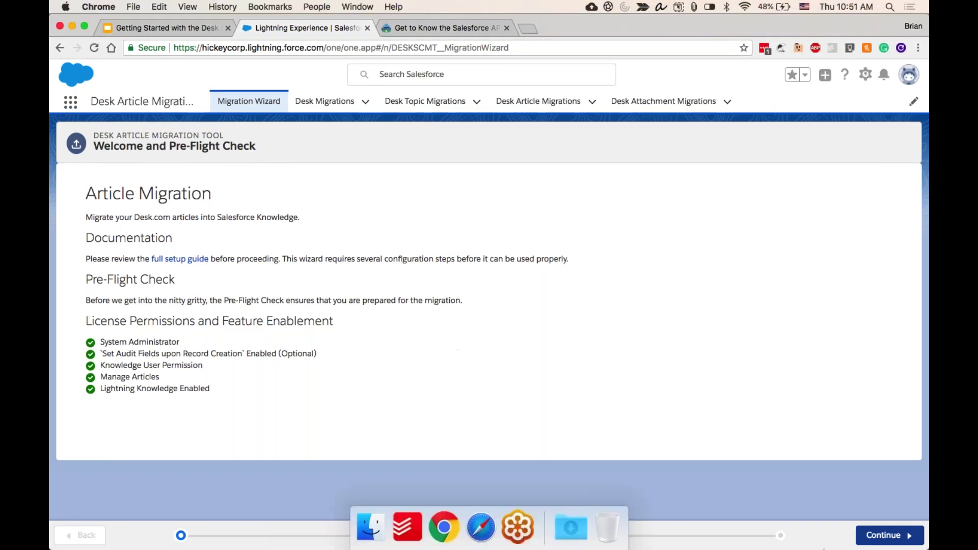
click(889, 535)
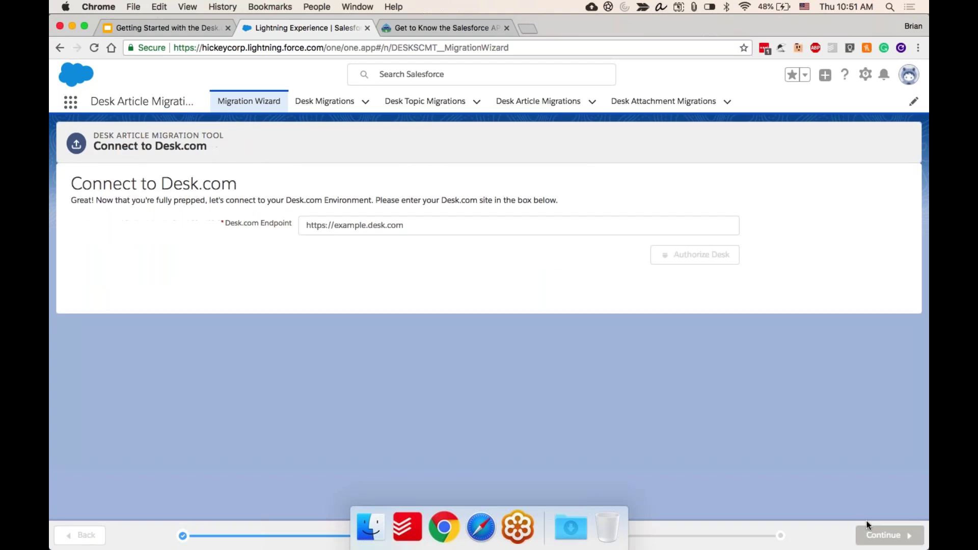
click(250, 101)
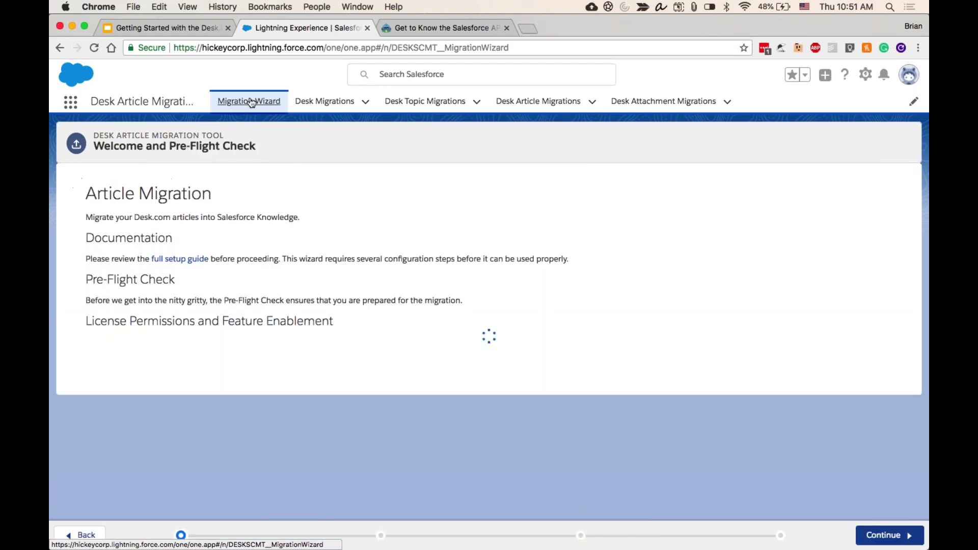